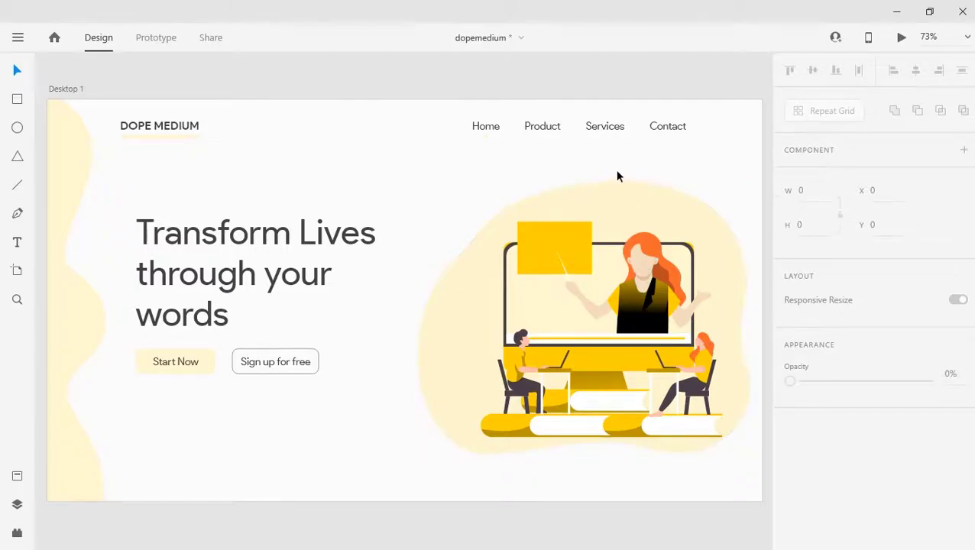
click(896, 11)
drag(529, 335, 221, 168)
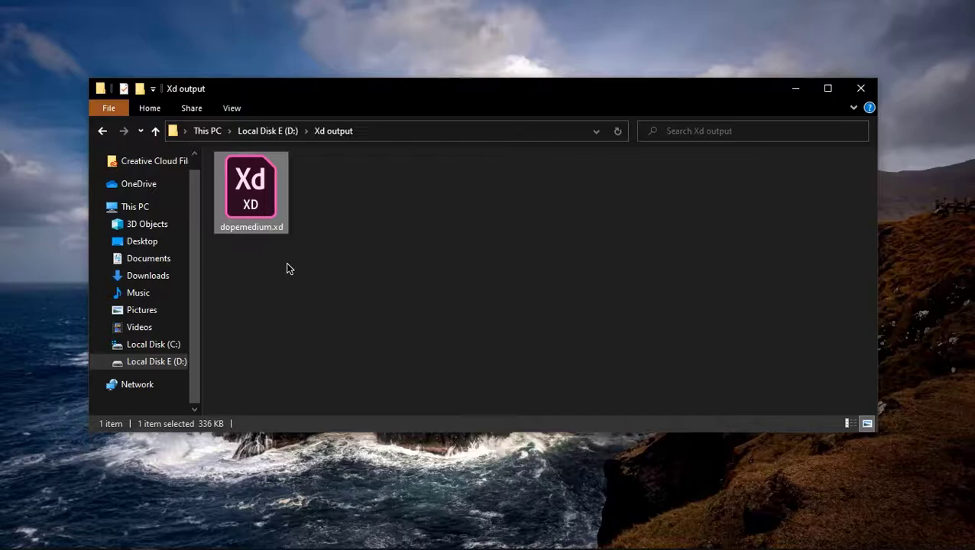
drag(374, 99, 387, 88)
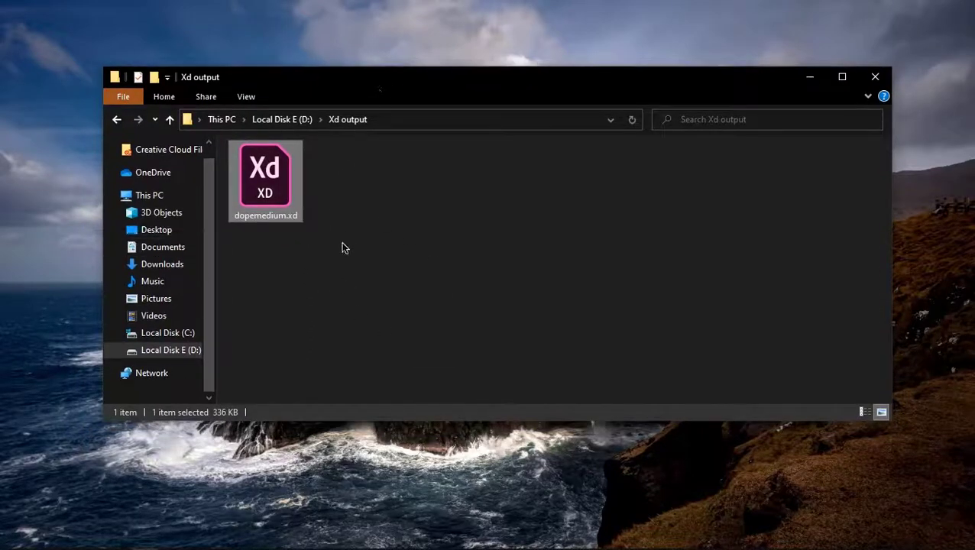
drag(368, 270, 240, 153)
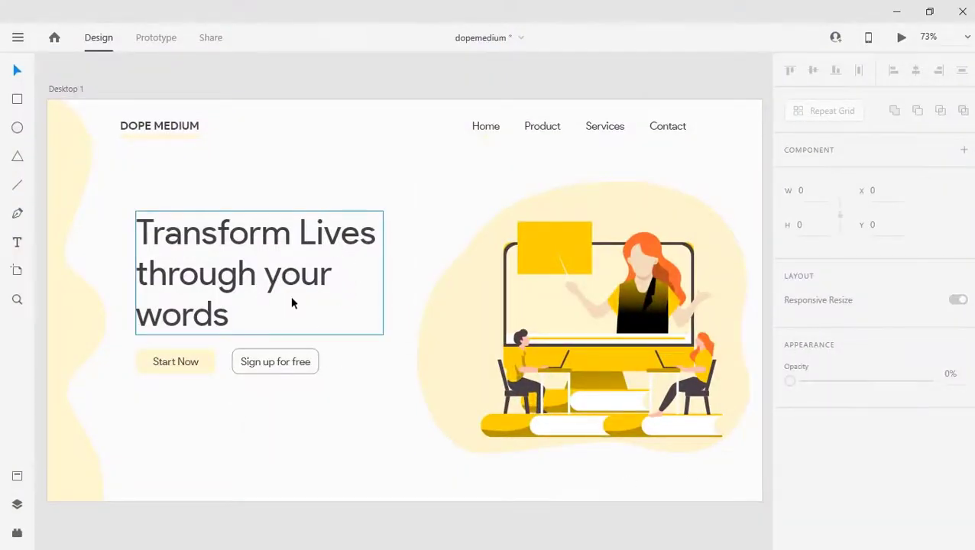
Step: Add a new blank artboard with the Web 1366 preset (1366 x 768) to the document
click(20, 273)
scroll(814, 299, down, 5)
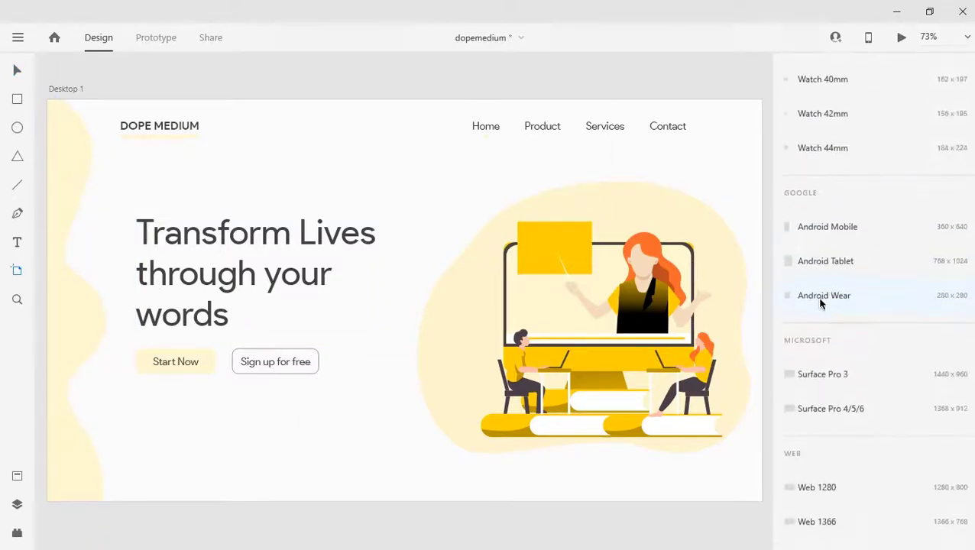
scroll(915, 395, up, 2)
scroll(841, 283, down, 2)
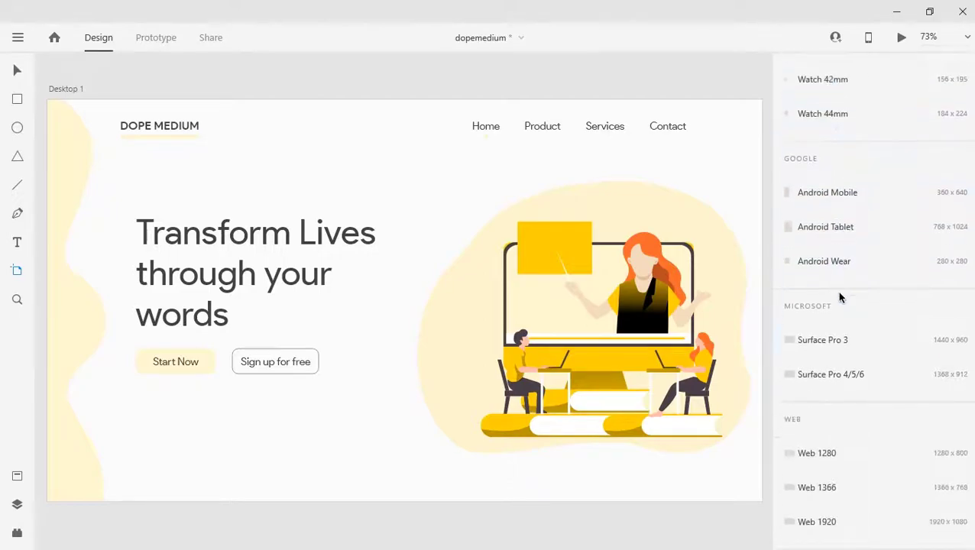
scroll(879, 361, up, 1)
scroll(874, 362, down, 1)
click(833, 491)
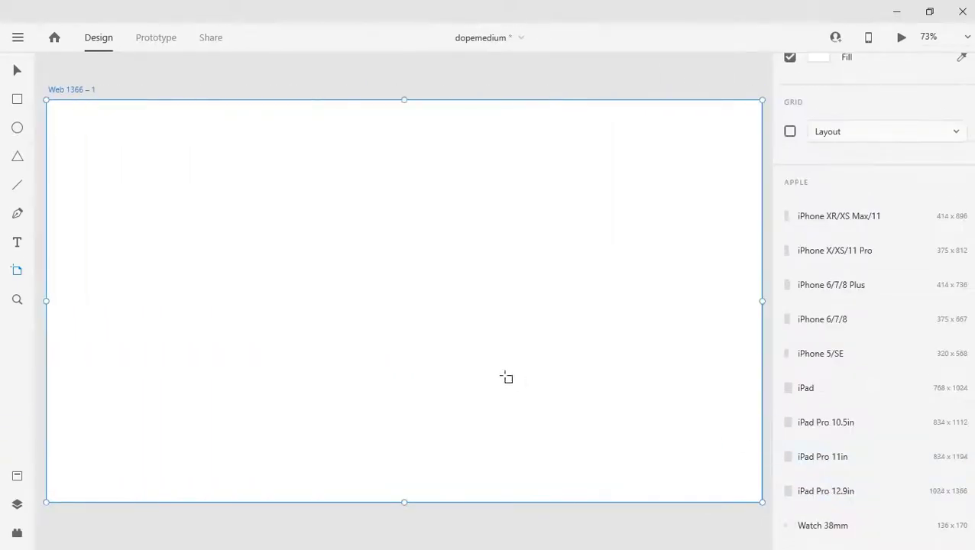
Step: Rename the new blank artboard as Desktop 2
double_click(70, 91)
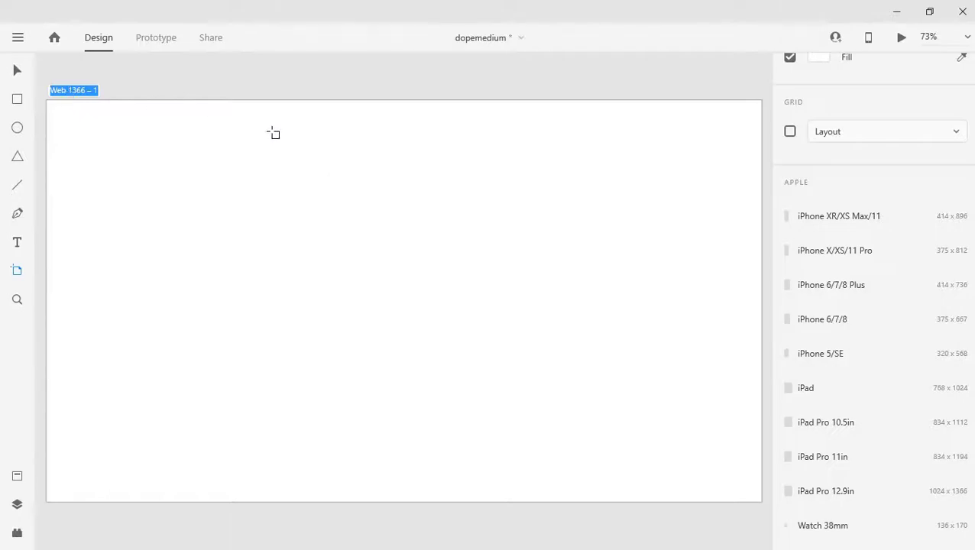
key(BackSpace)
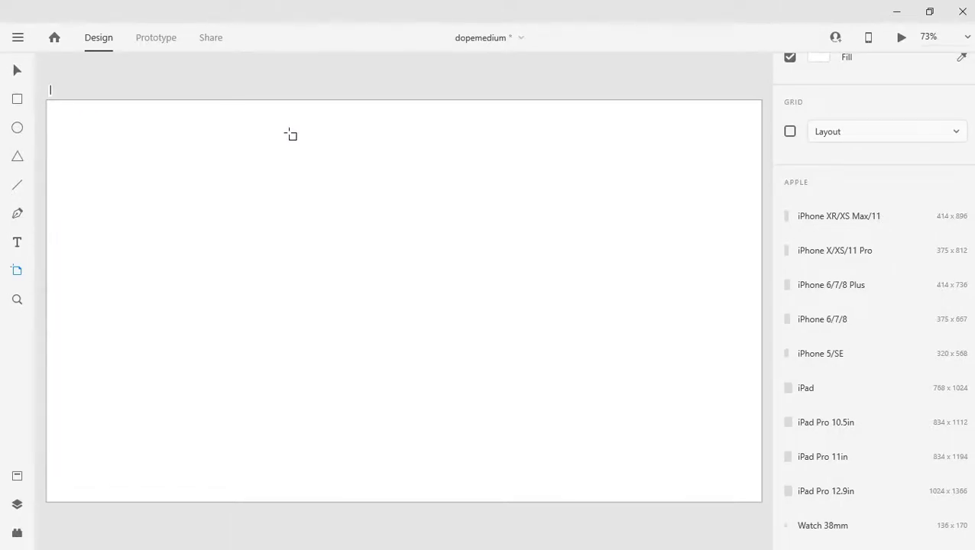
text(Desktop 2)
key(Return)
scroll(292, 103, down, 3)
click(321, 185)
drag(296, 228, 596, 257)
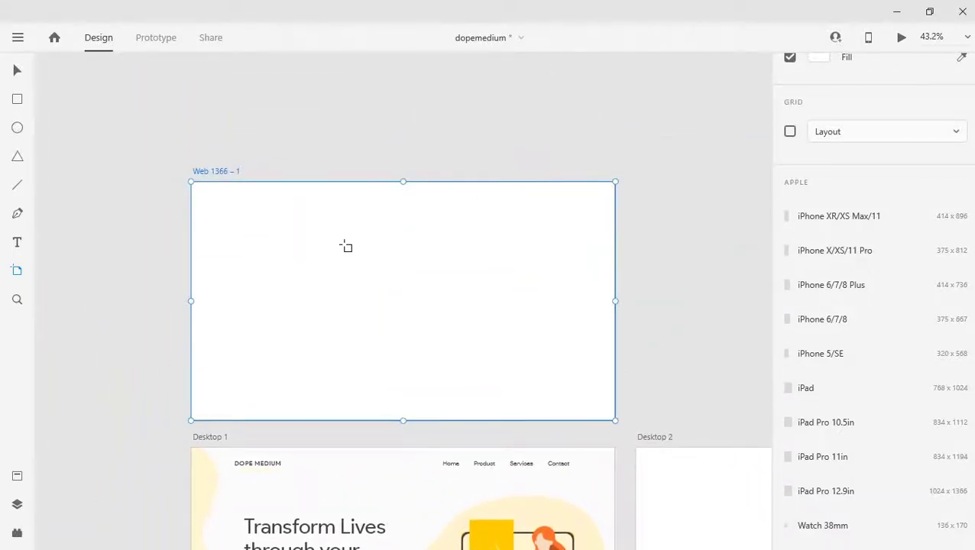
key(Escape)
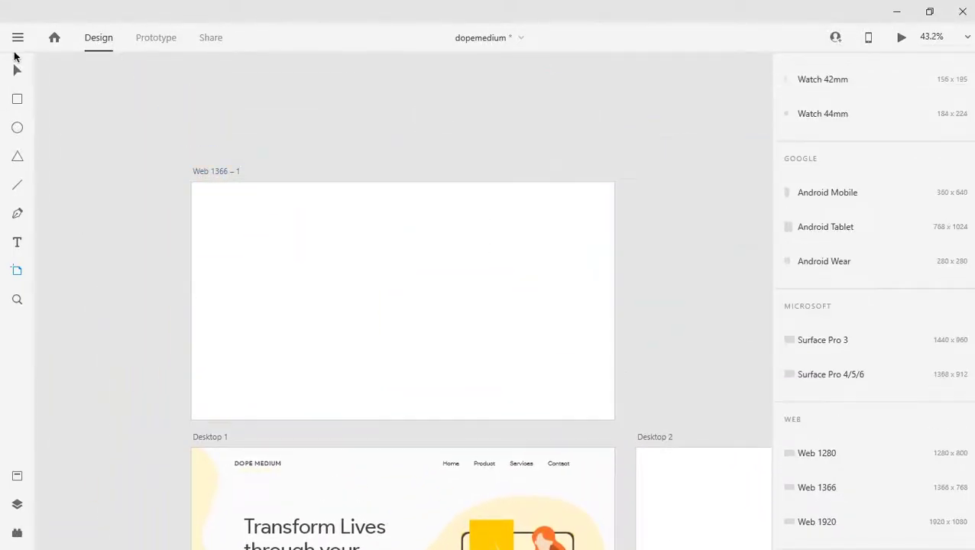
click(315, 274)
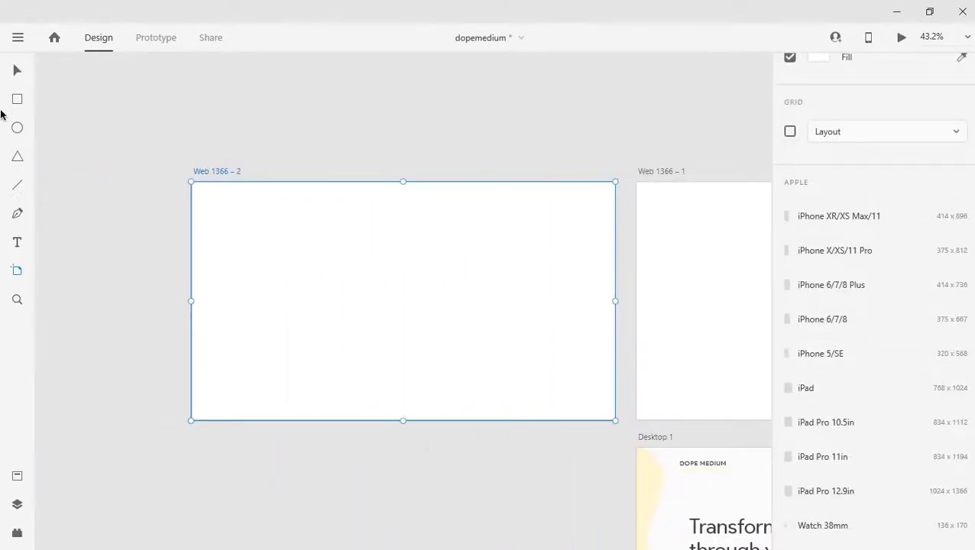
click(17, 71)
key(Delete)
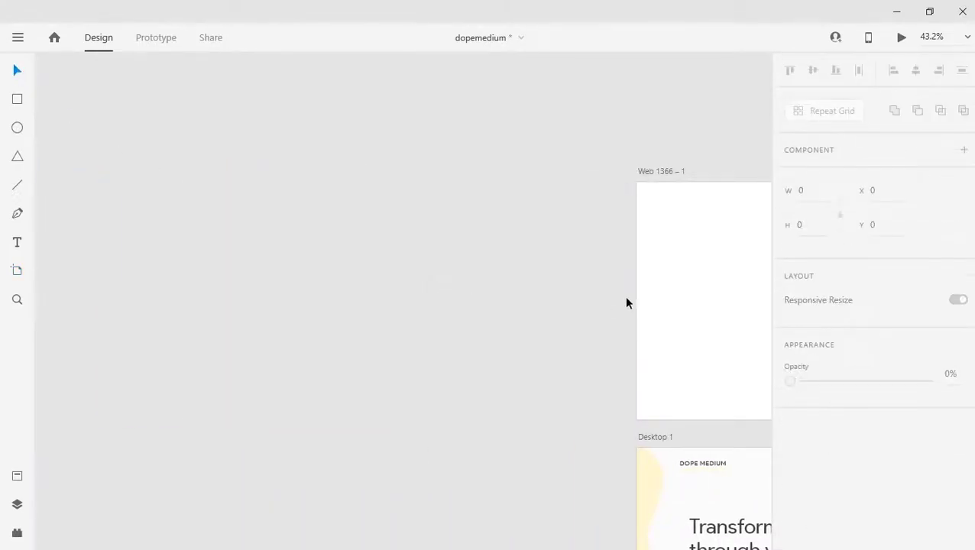
scroll(511, 281, down, 3)
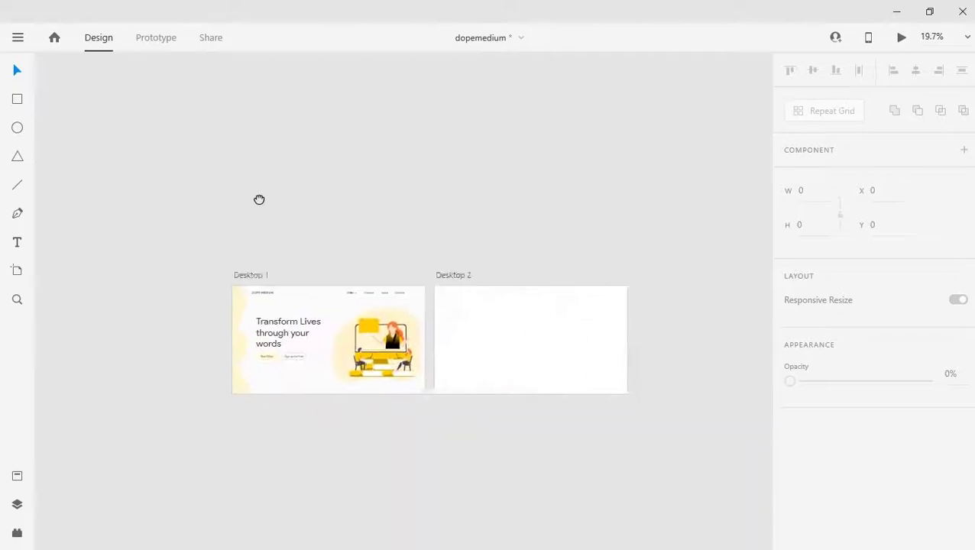
Step: Select all elements of the Desktop 1 design and add their colors to the document assets
scroll(274, 221, up, 3)
scroll(271, 234, up, 5)
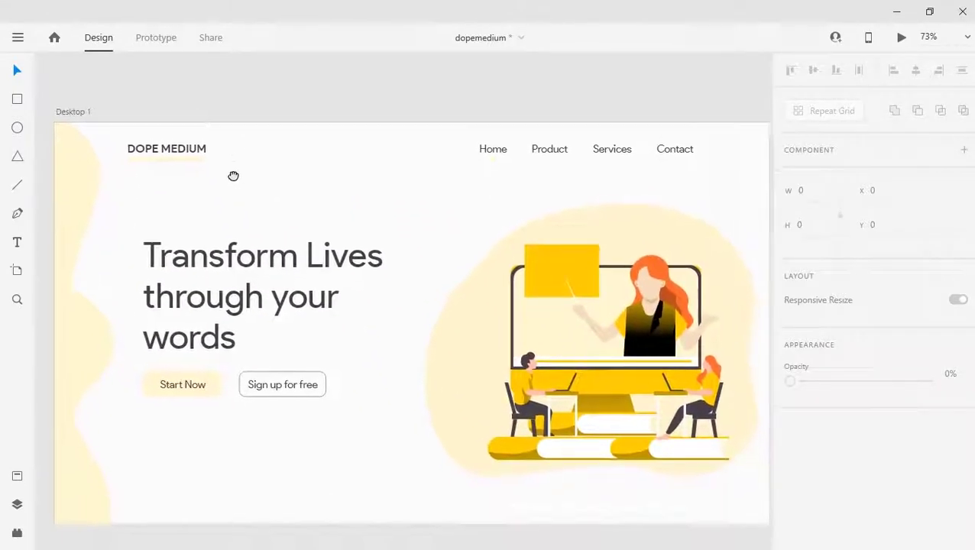
drag(233, 177, 223, 151)
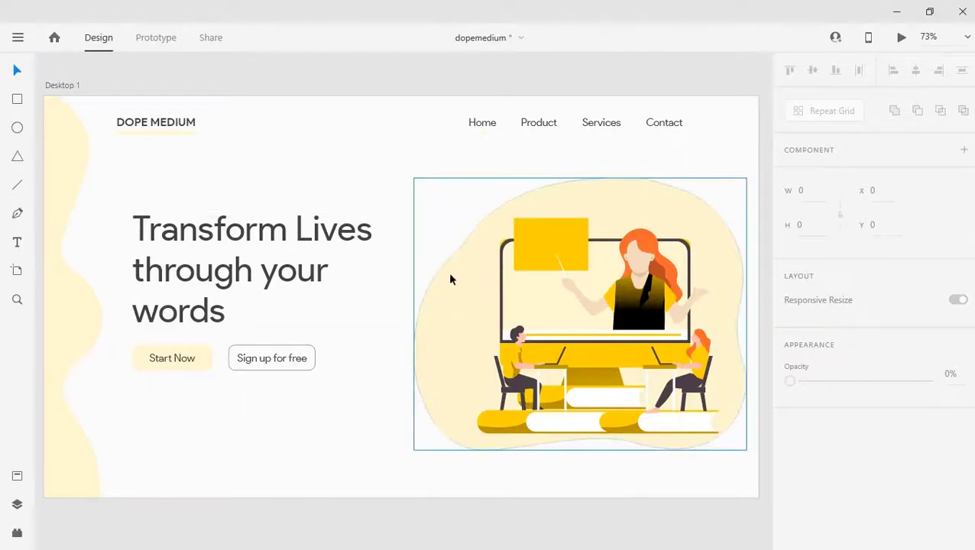
click(16, 504)
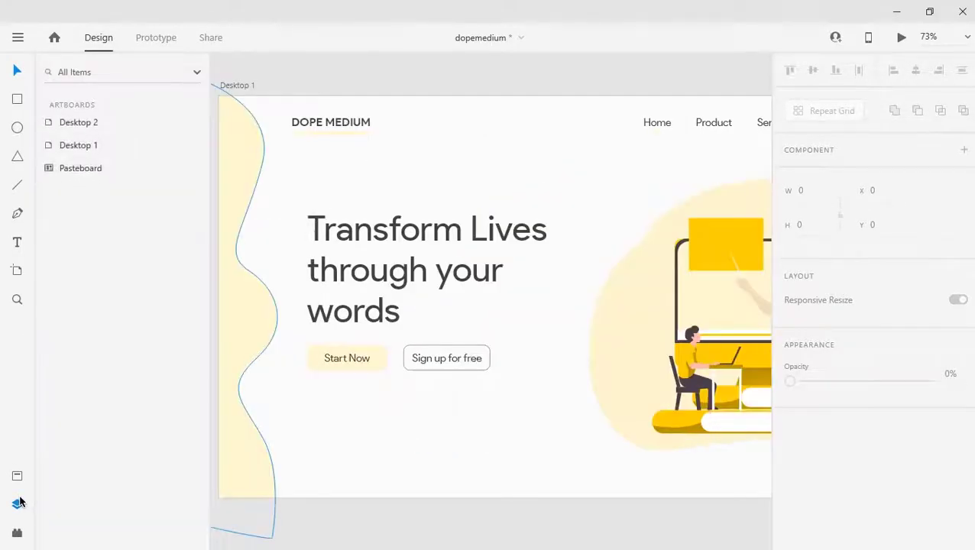
click(17, 476)
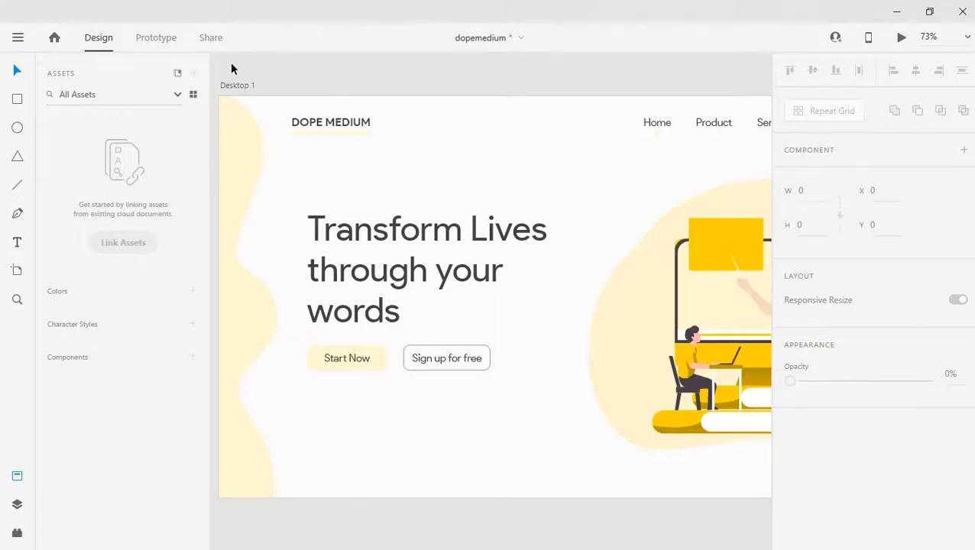
drag(224, 65, 703, 415)
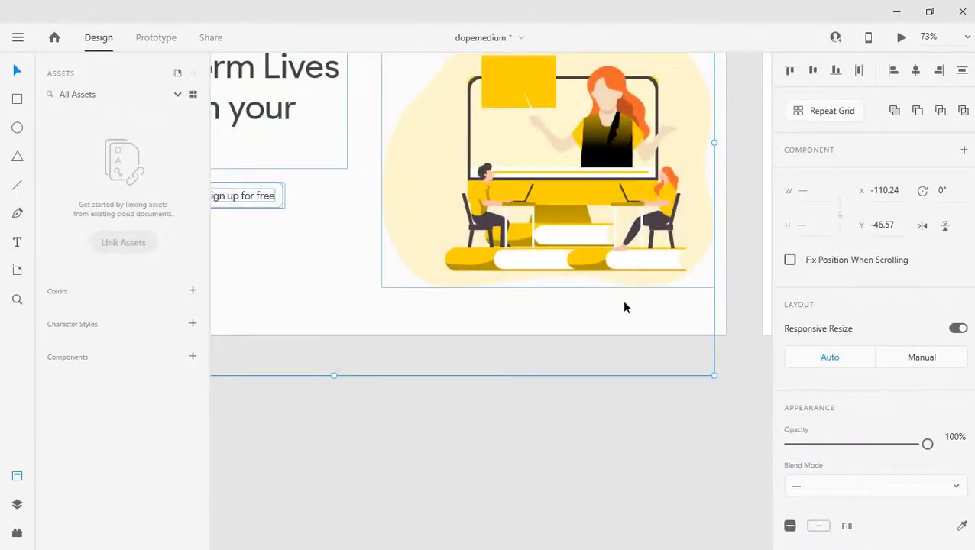
scroll(624, 307, down, 2)
scroll(620, 299, down, 2)
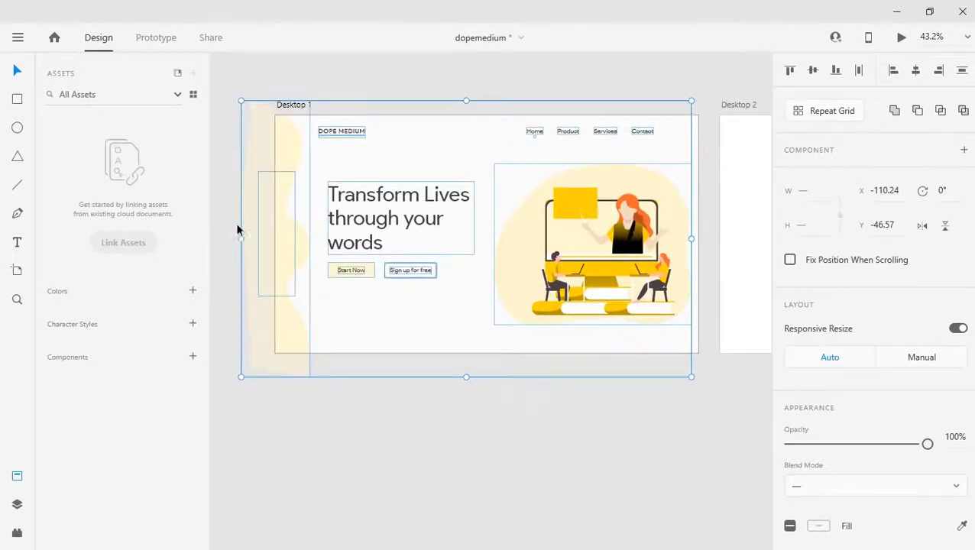
click(192, 291)
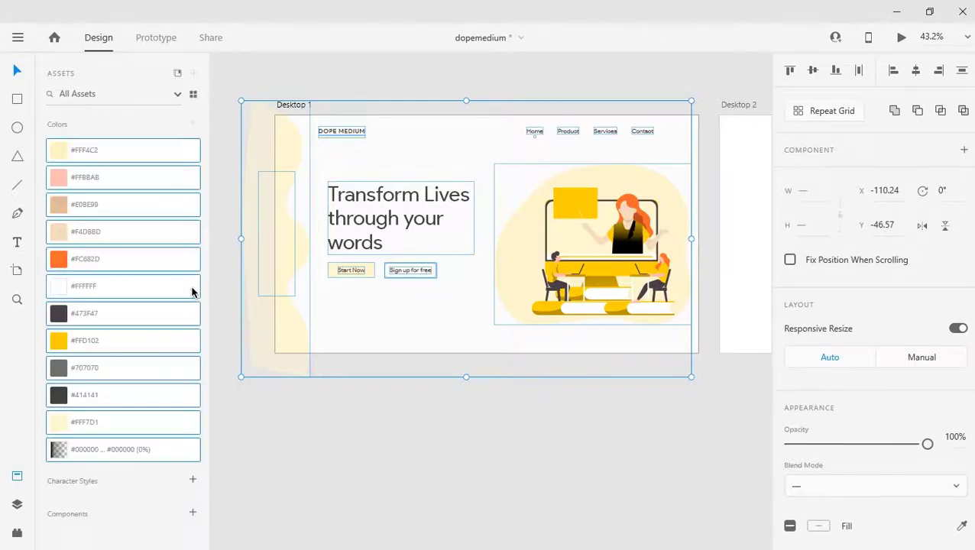
Step: Add the selected elements' character styles to the document assets and turn the selection into a component
click(193, 479)
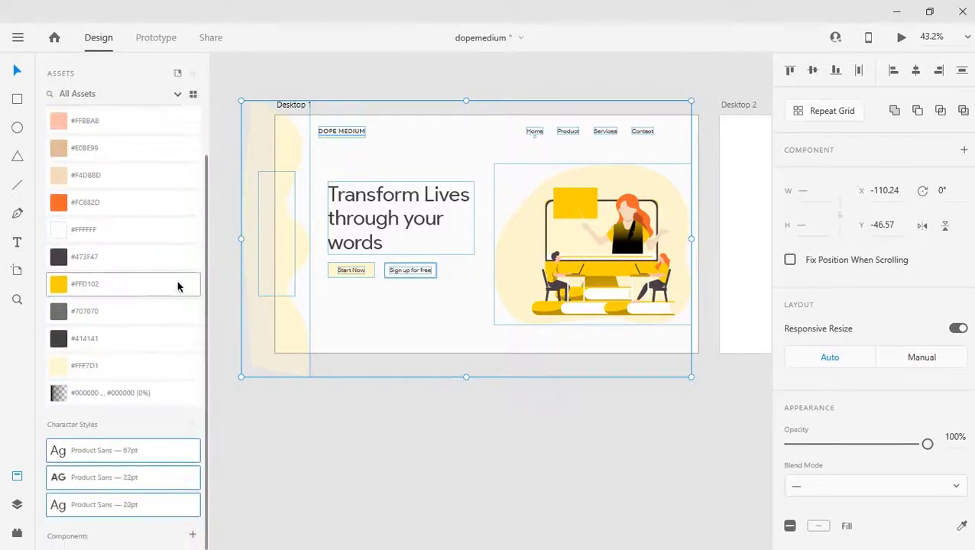
click(193, 536)
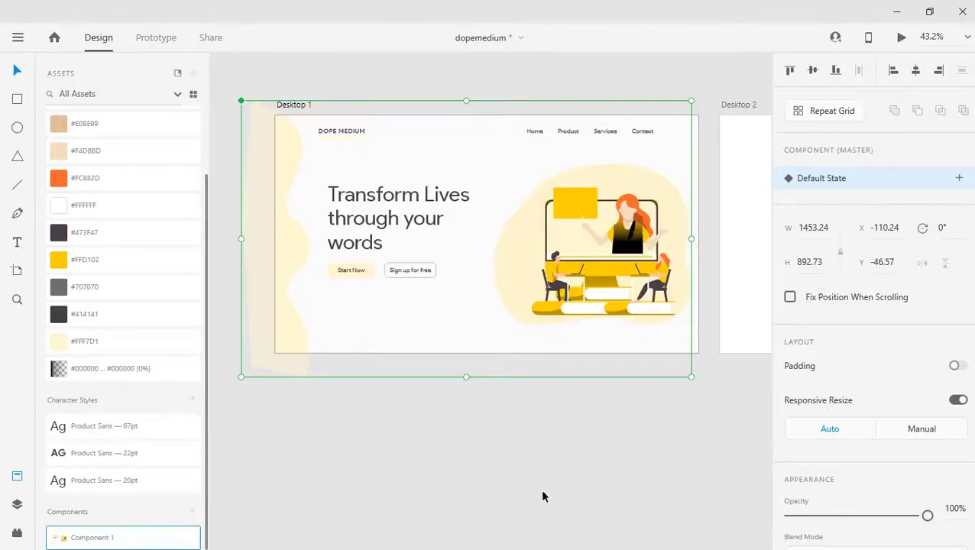
click(493, 427)
click(564, 304)
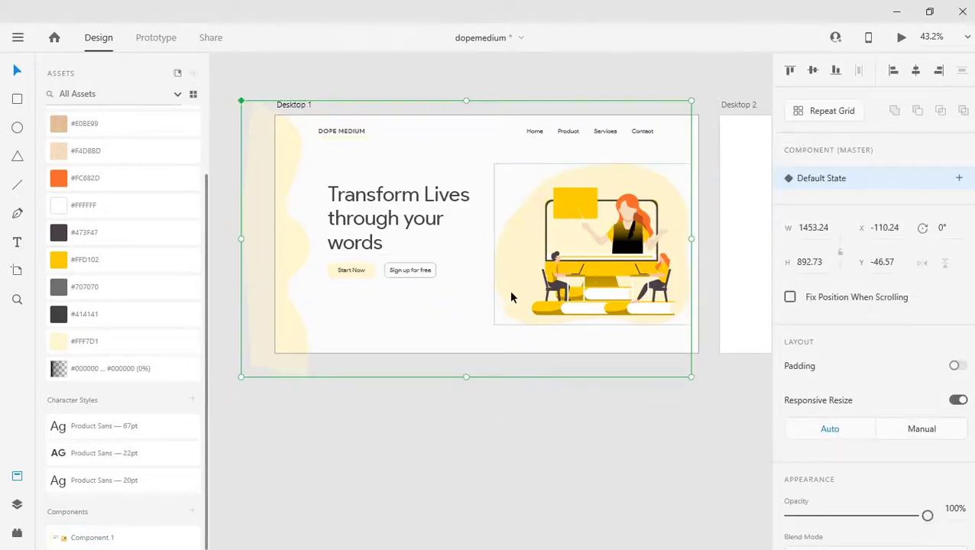
click(604, 498)
click(611, 272)
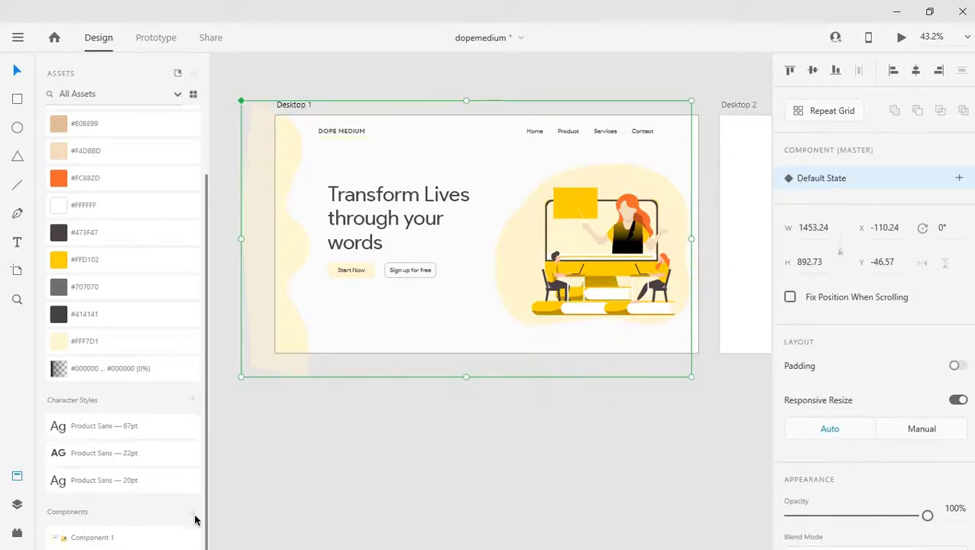
click(430, 527)
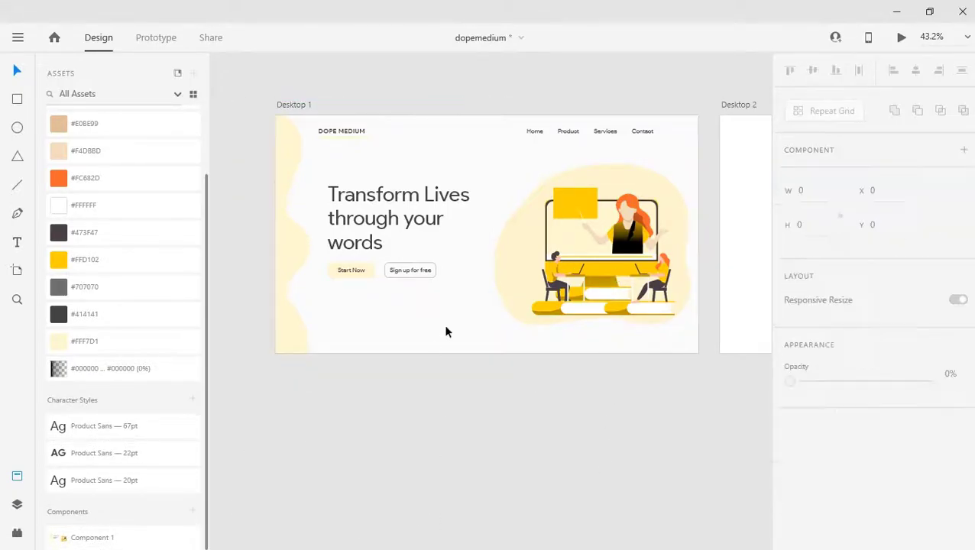
Step: Highlight Component 1 from the document assets on the canvas
right_click(91, 537)
click(102, 535)
click(298, 518)
right_click(152, 542)
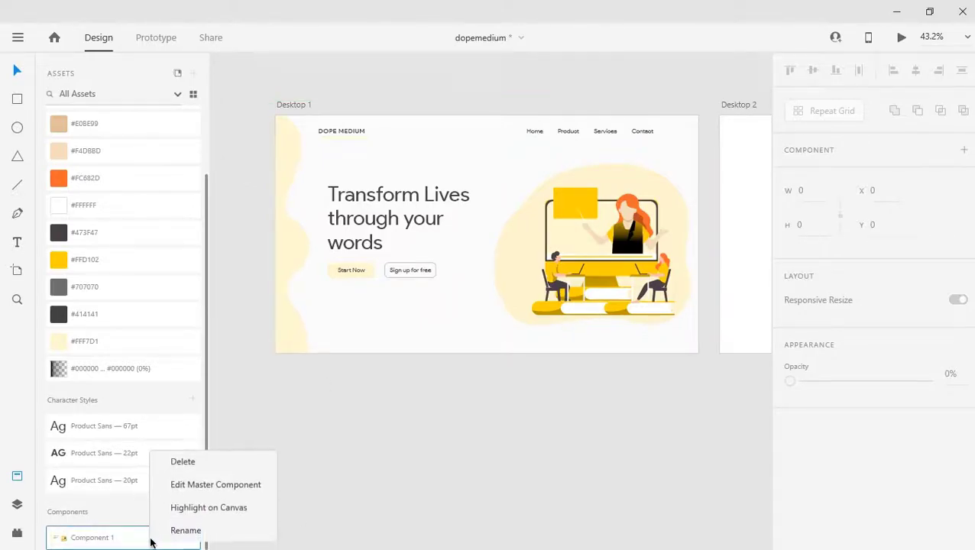
click(195, 507)
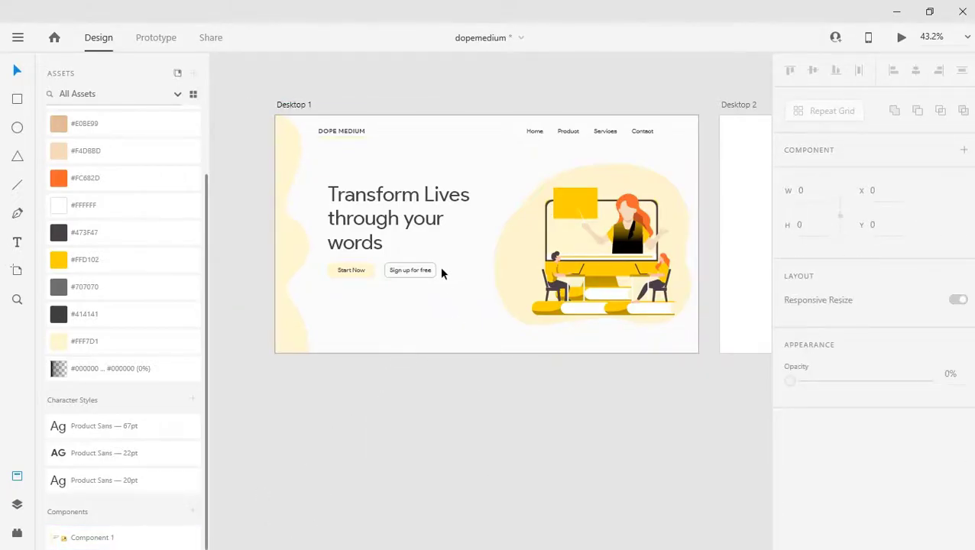
scroll(502, 325, up, 3)
drag(540, 230, 369, 387)
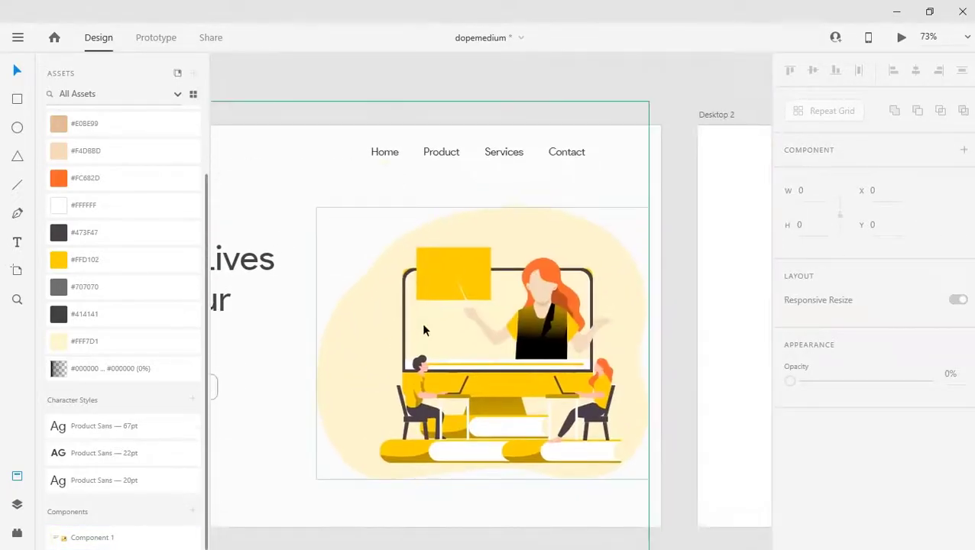
drag(428, 328, 467, 328)
key(ctrl+z)
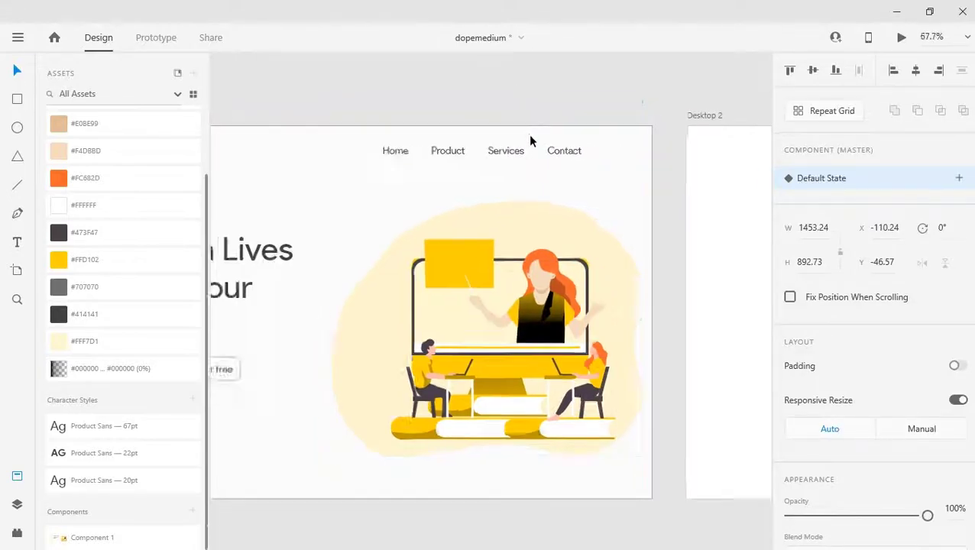
Step: Select the blank Desktop 2 artboard and hide the document assets
scroll(531, 139, down, 4)
drag(645, 219, 337, 265)
click(336, 265)
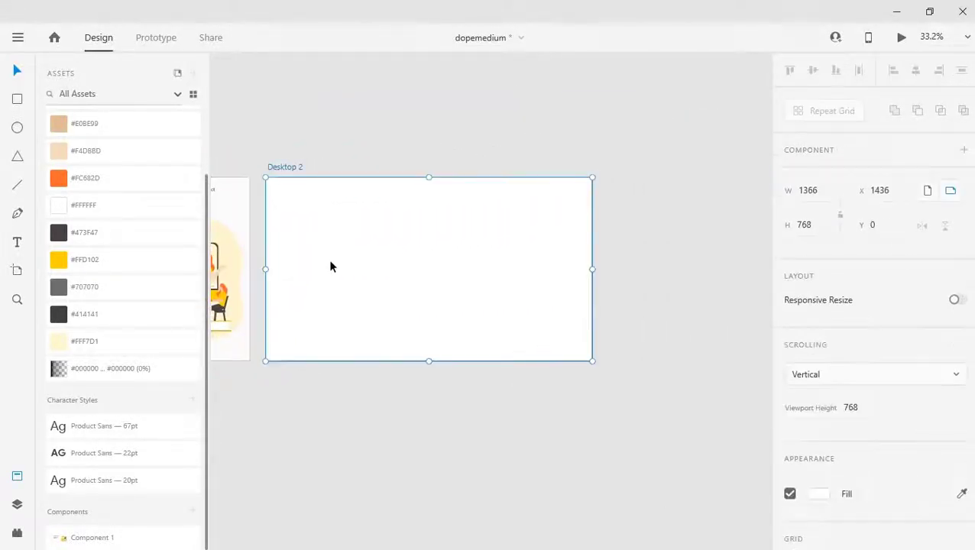
click(12, 480)
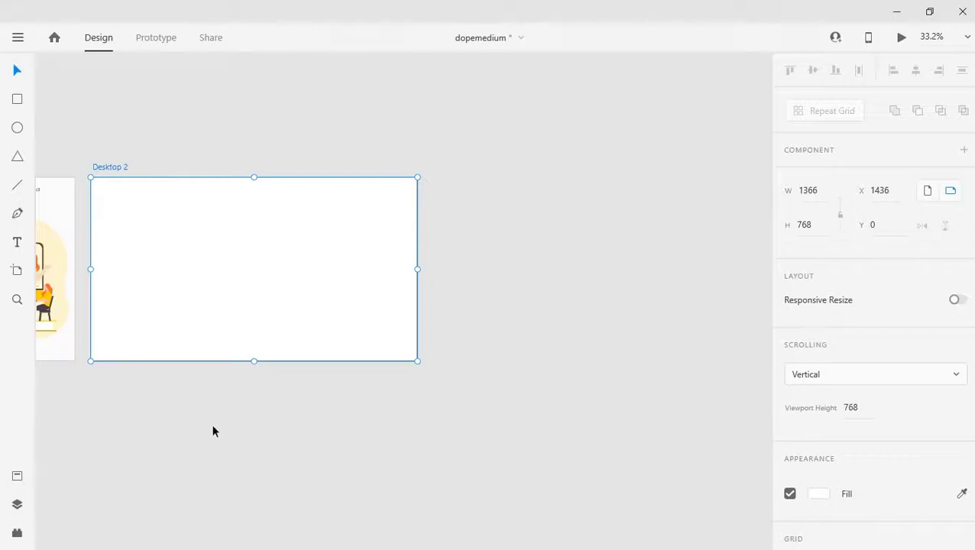
scroll(206, 432, up, 3)
drag(178, 385, 374, 517)
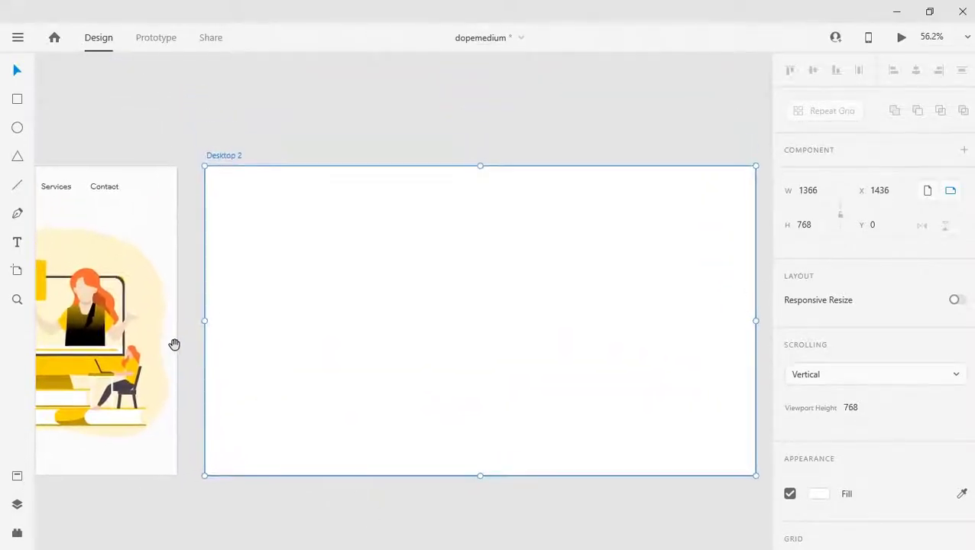
drag(174, 344, 533, 335)
drag(336, 290, 481, 272)
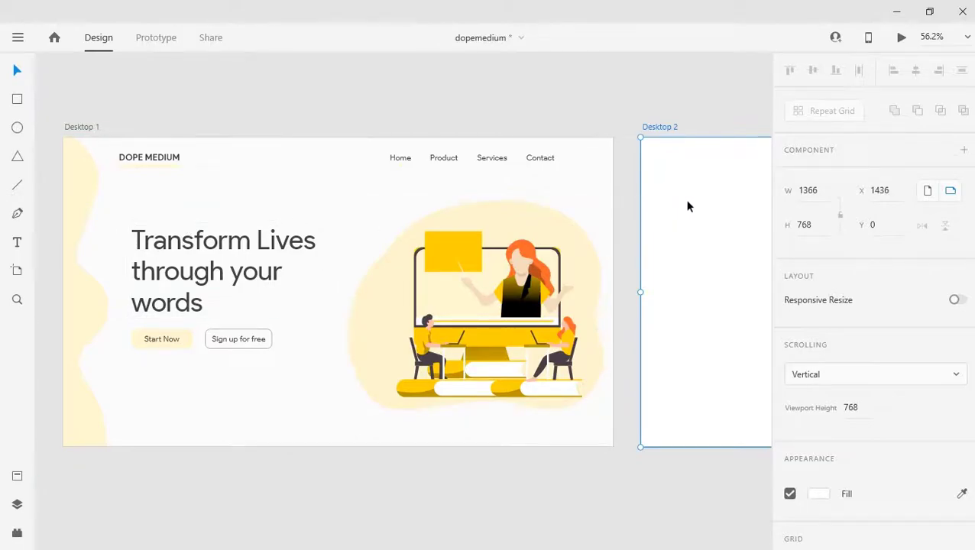
Step: Add the text "Dope Medium" near the upper-left corner of the Desktop 2 artboard
drag(739, 260, 242, 264)
click(204, 100)
key(t)
click(163, 168)
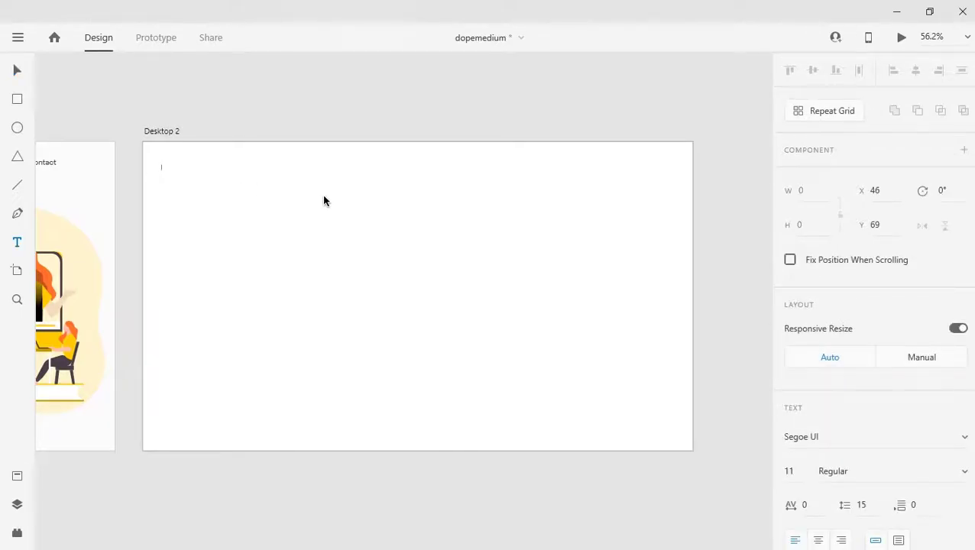
text(Dope Medi)
key(BackSpace)
key(BackSpace)
text(dium)
key(Escape)
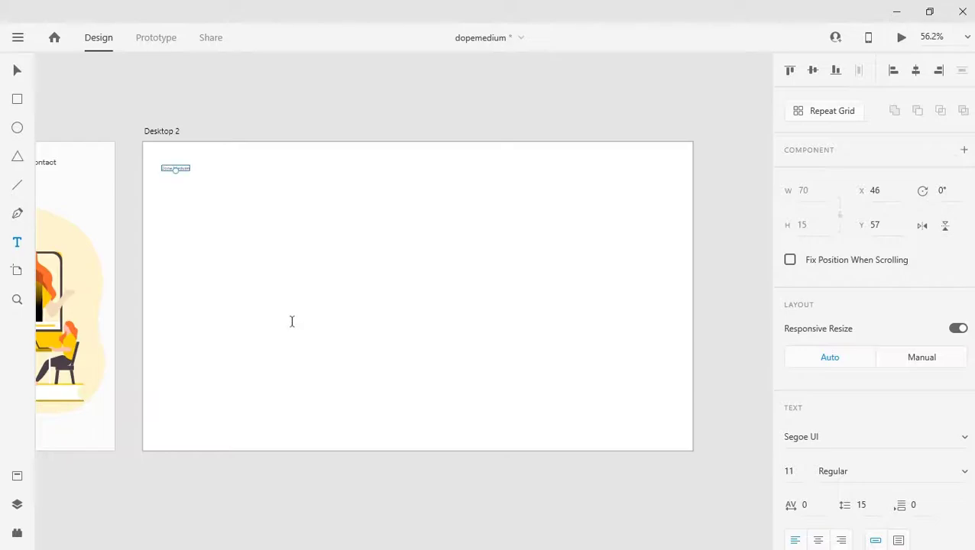
click(182, 177)
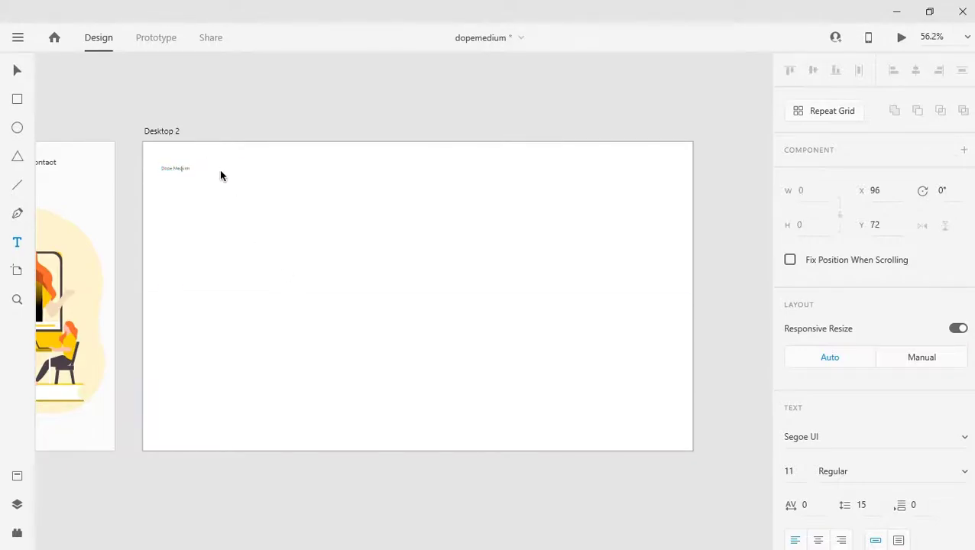
key(Escape)
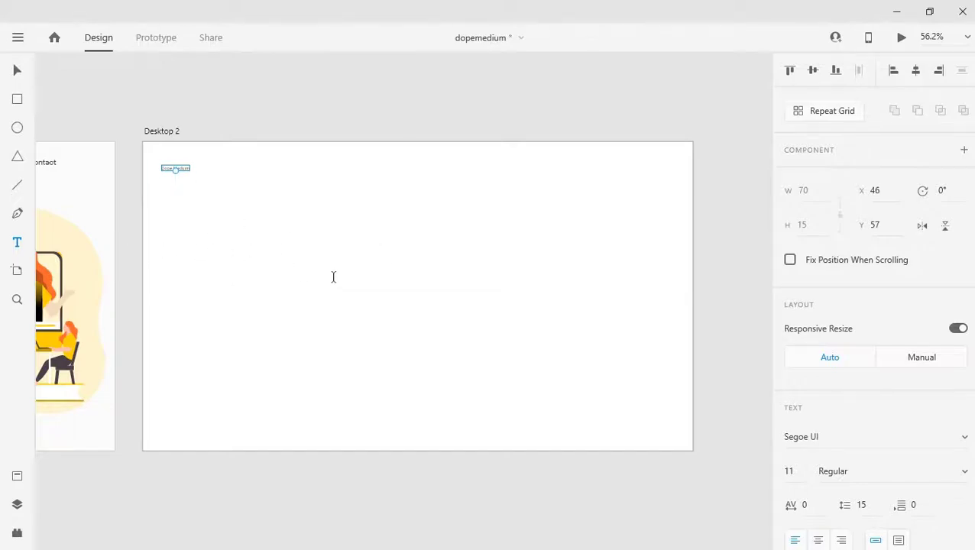
scroll(889, 369, down, 5)
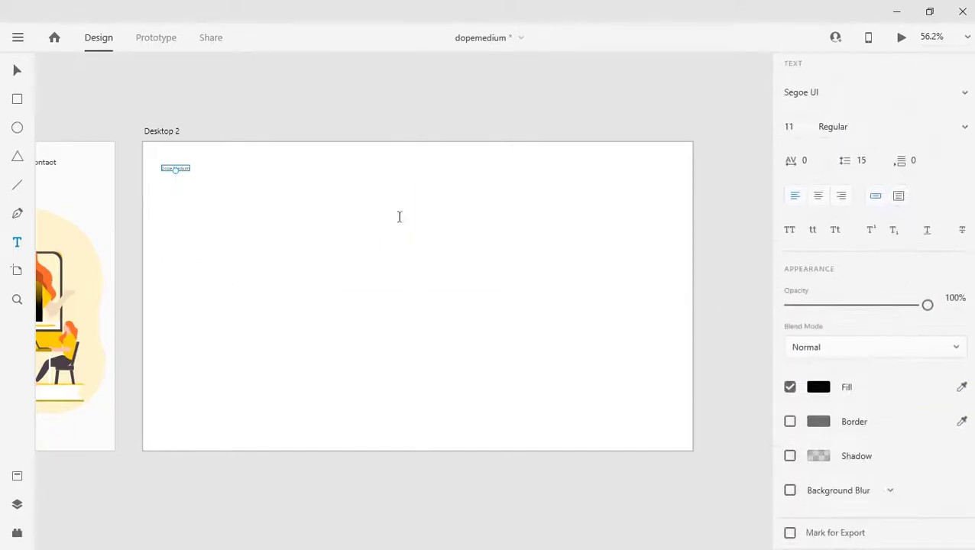
Step: Turn on the layout grid for the Desktop 2 artboard and move the title text to the first column at X 139, Y 34
click(17, 69)
click(586, 297)
click(619, 307)
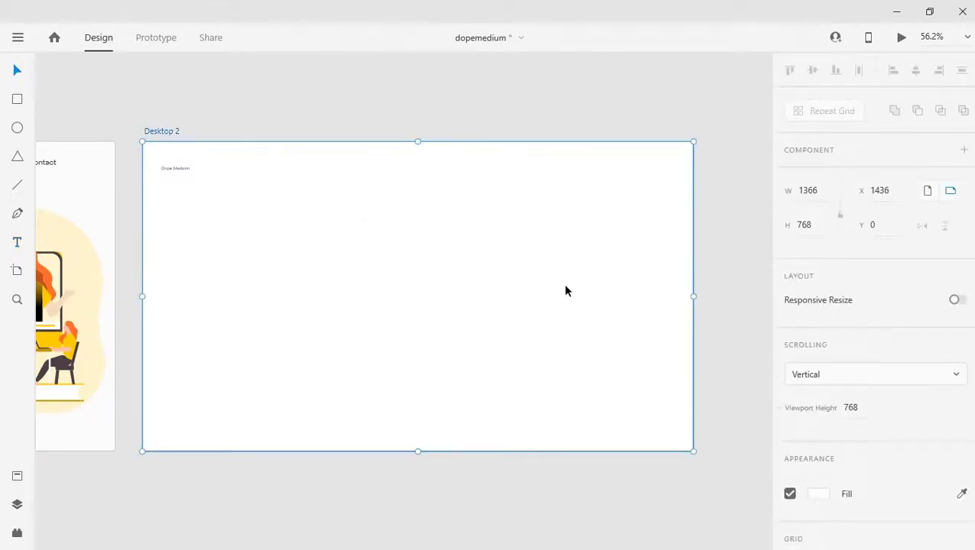
scroll(825, 344, down, 1)
click(790, 515)
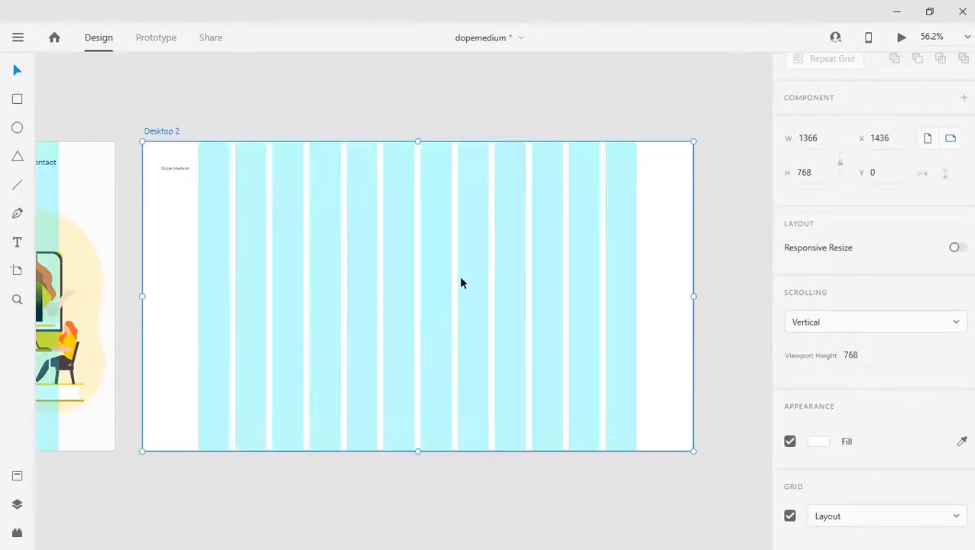
drag(180, 169, 215, 160)
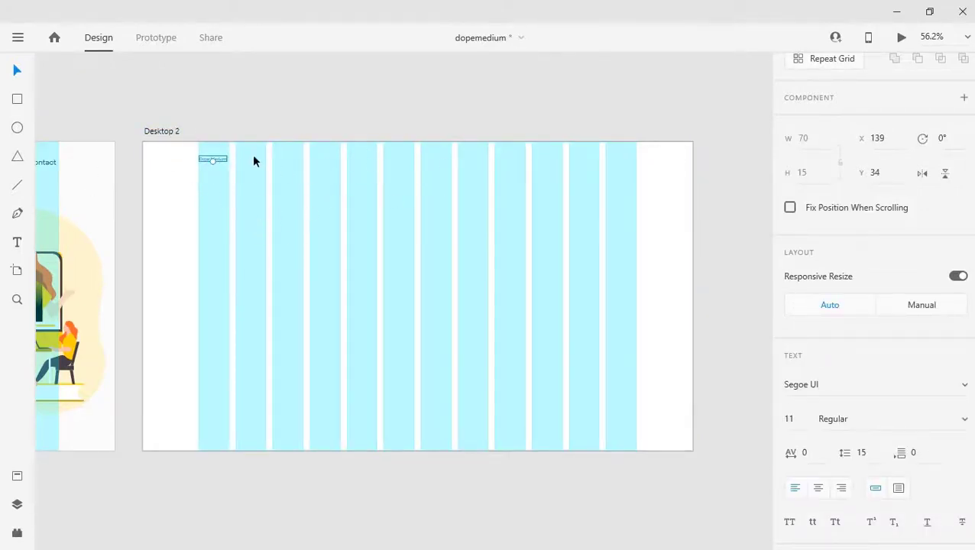
Step: Apply the Product Sans 22pt character style from the document assets to the title text and move it down to Y 34
click(17, 504)
click(17, 477)
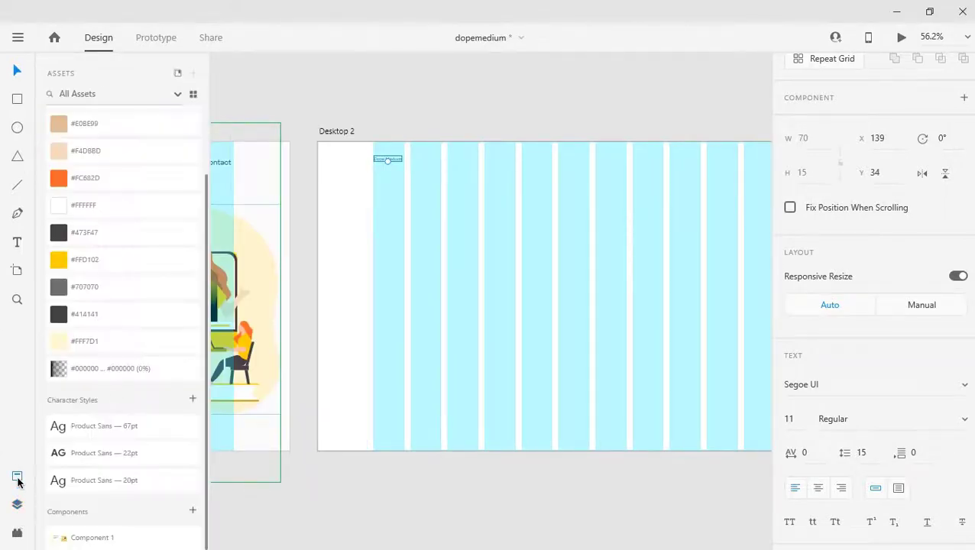
scroll(137, 354, up, 2)
scroll(122, 229, down, 2)
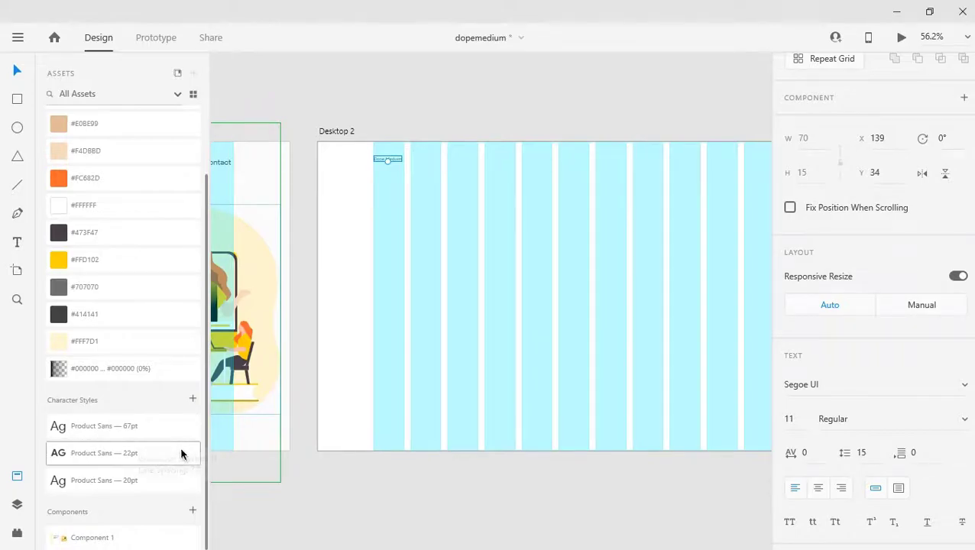
click(137, 456)
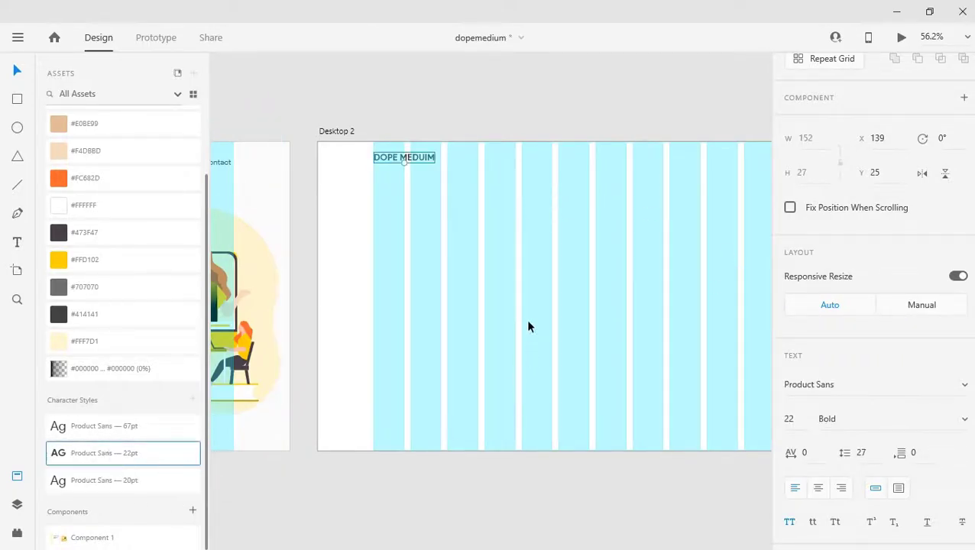
click(506, 302)
click(424, 157)
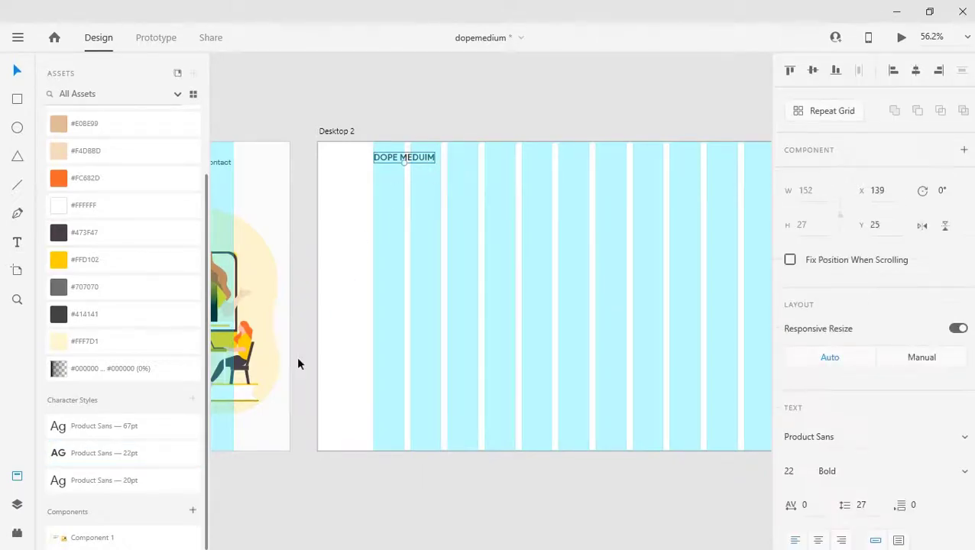
drag(418, 158, 417, 163)
Step: Duplicate the title text into the last two grid columns at X 1075 and change the copy's text to HOME
drag(544, 246, 444, 274)
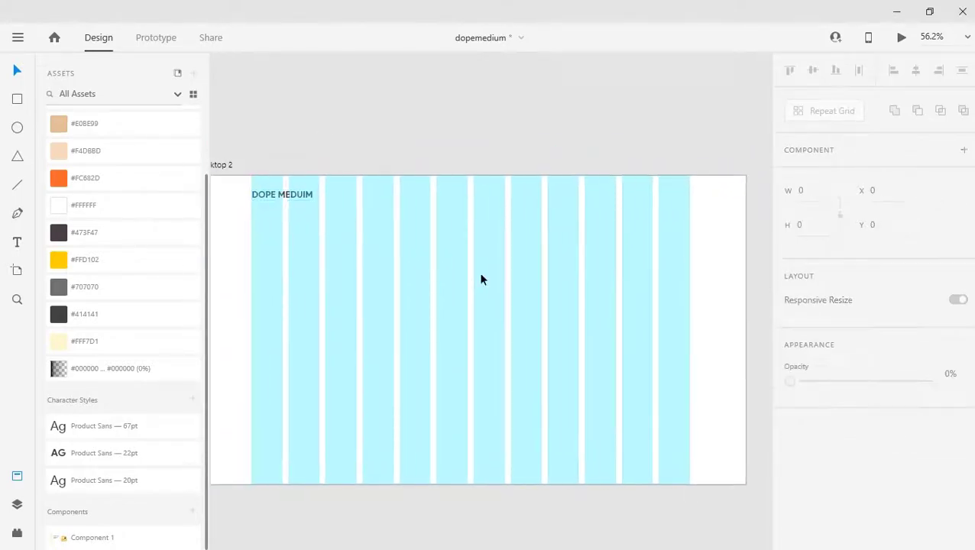
mouse_move(484, 247)
mouse_down()
mouse_move(550, 283)
mouse_move(481, 244)
mouse_up()
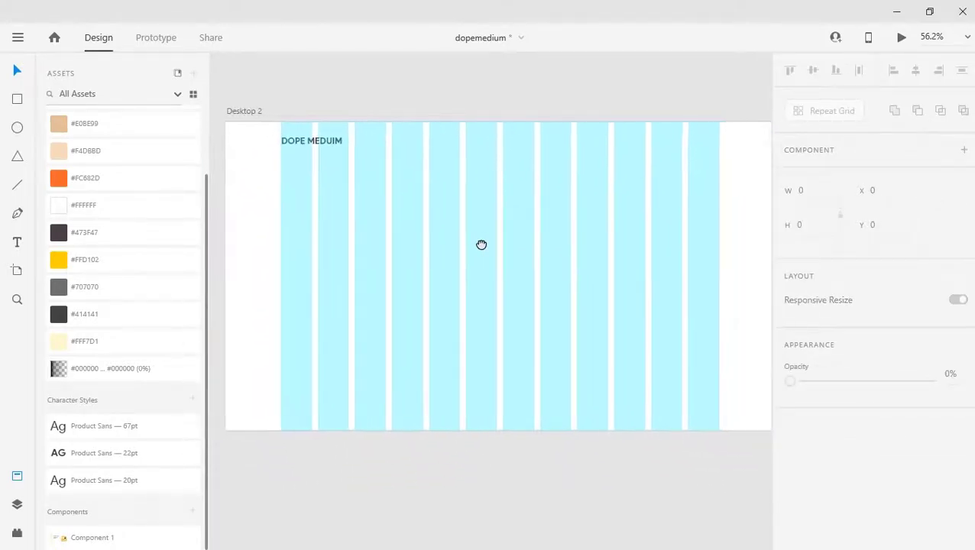
drag(322, 142, 701, 144)
double_click(699, 145)
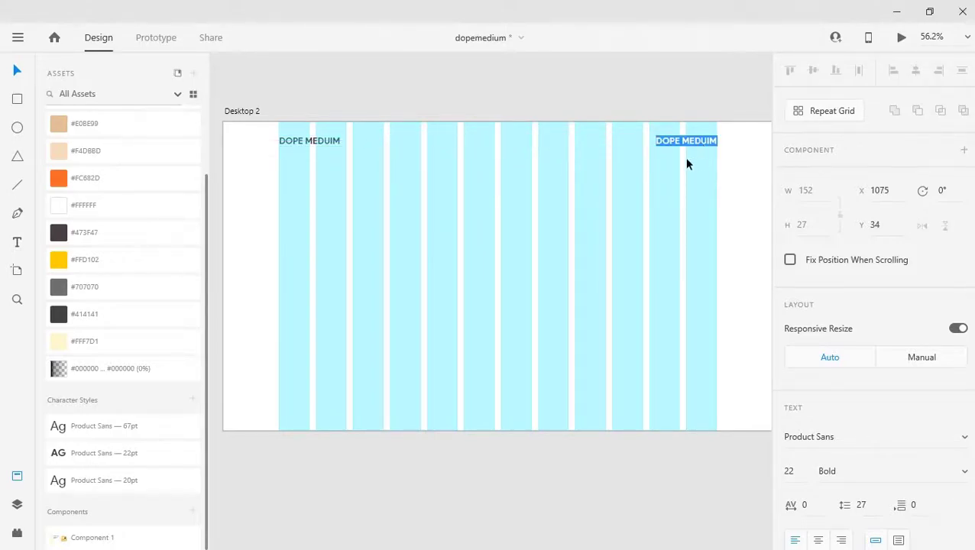
text(HOME)
key(Escape)
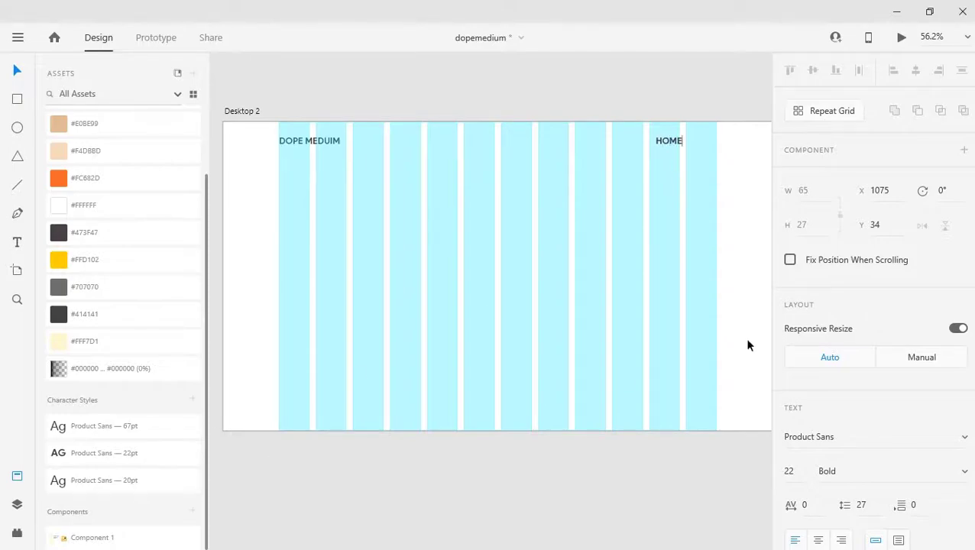
Step: Apply the Product Sans 20pt character style to the Home text, hide the document assets and move the text to X 783, Y 37
click(133, 480)
click(570, 311)
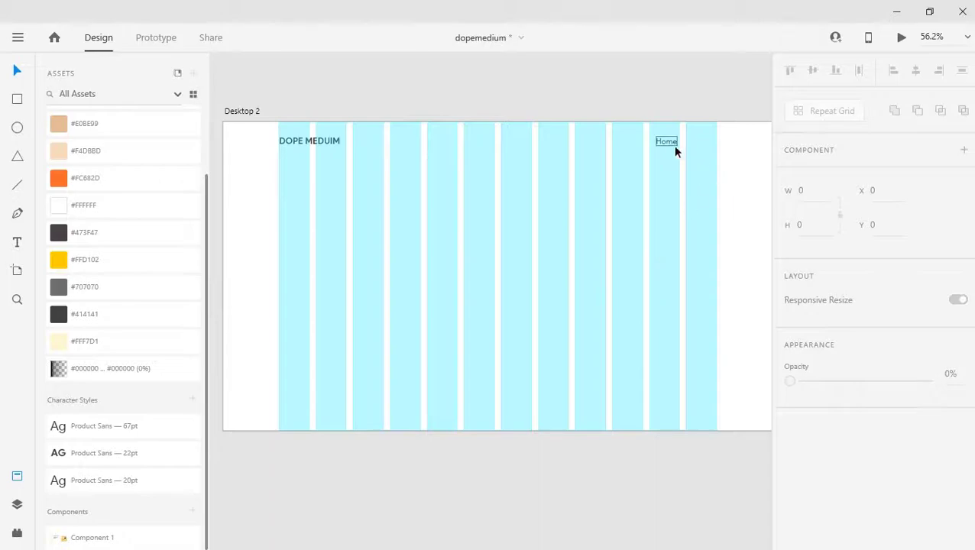
drag(672, 146, 554, 150)
scroll(595, 177, up, 3)
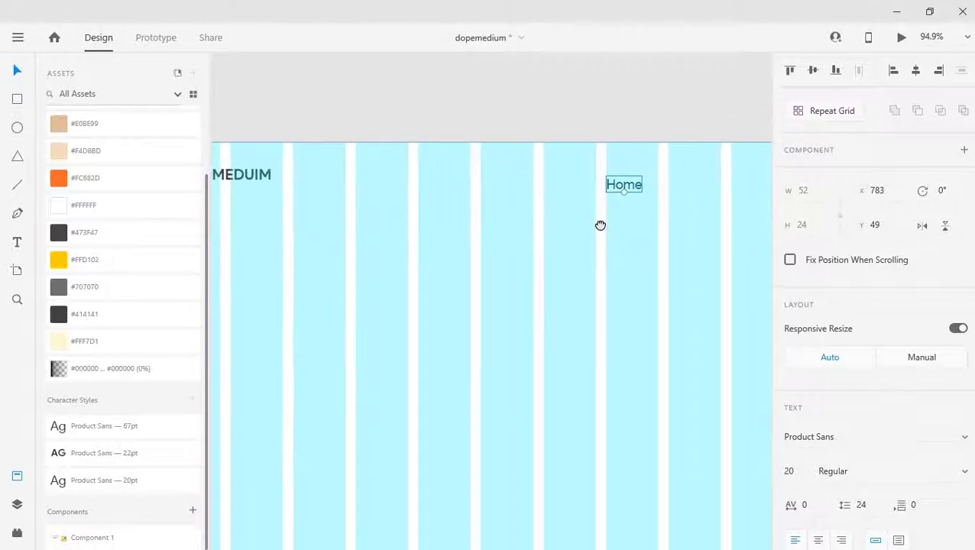
click(15, 477)
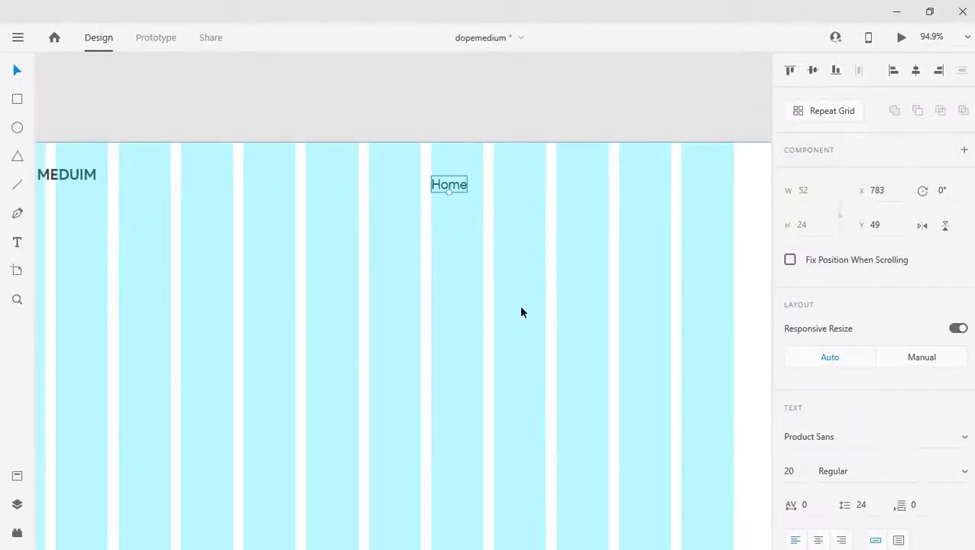
mouse_move(442, 186)
mouse_down()
mouse_move(455, 180)
mouse_move(439, 180)
mouse_up()
scroll(451, 229, down, 2)
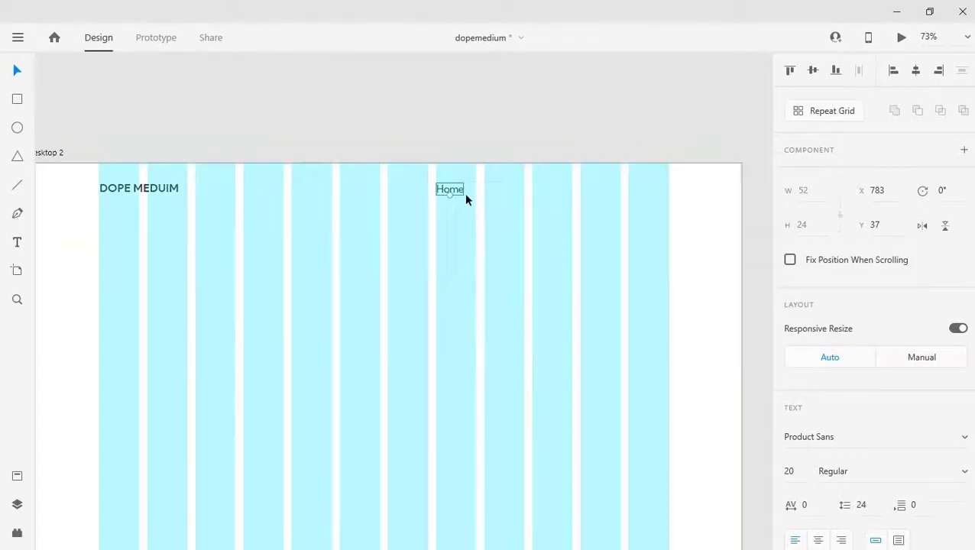
Step: Nudge the title and the Home text down together by about 2 px, placing Home at Y 39
shift+click(143, 189)
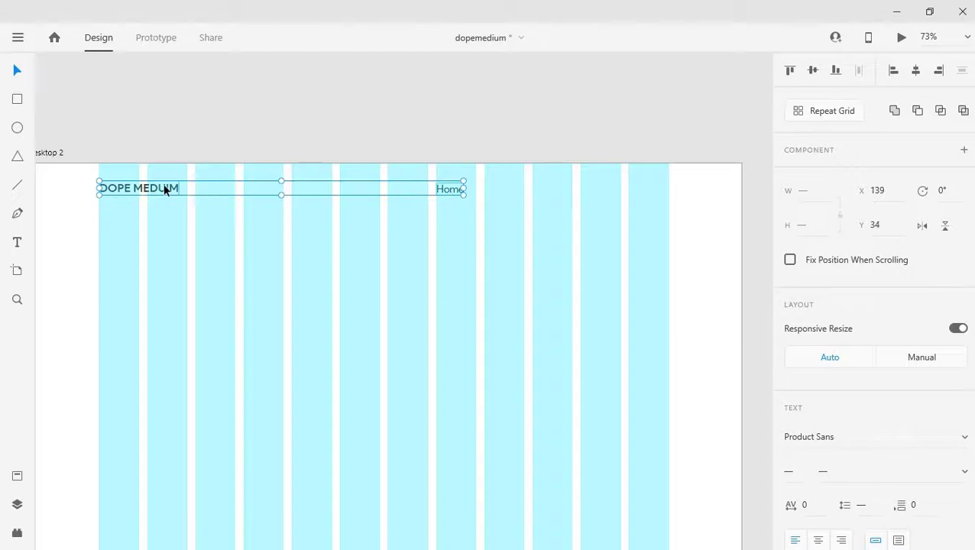
key(Down)
key(Down)
key(Down)
key(Down)
key(Down)
key(Up)
key(Up)
key(Up)
key(Up)
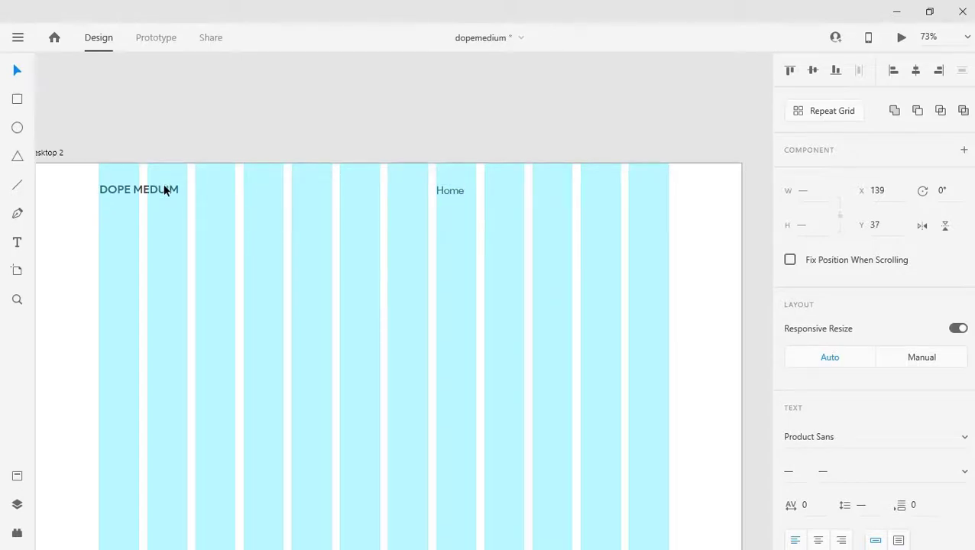
key(Down)
key(Down)
key(Down)
key(Up)
key(Up)
key(Escape)
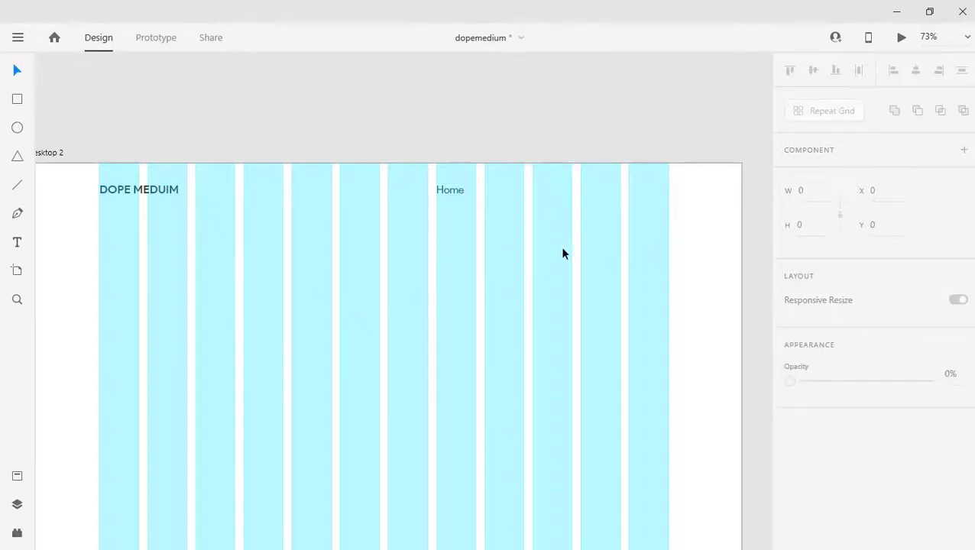
Step: Compare the navigation links' labels and column positions on Desktop 1 with the header on Desktop 2
scroll(562, 252, up, 1)
drag(561, 253, 487, 290)
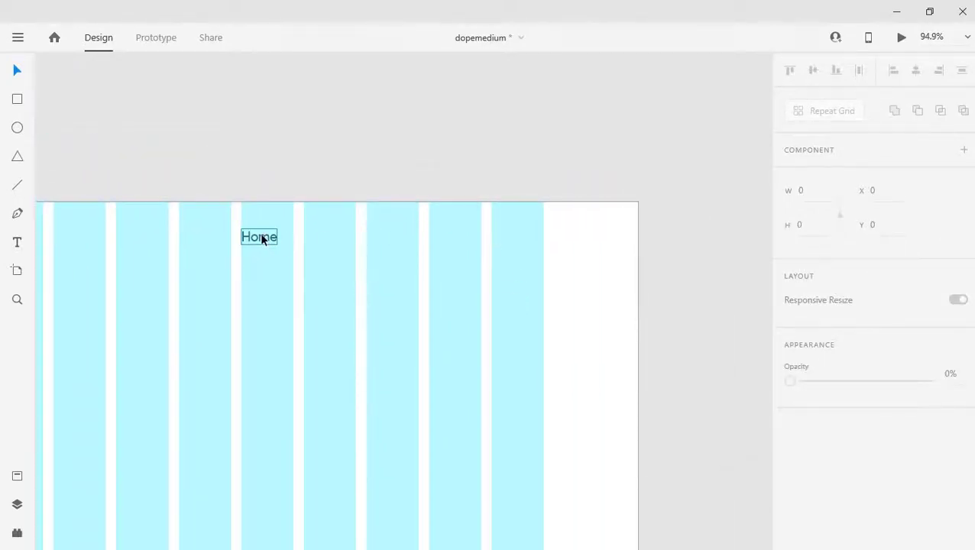
scroll(634, 328, down, 3)
key(ctrl+shift+apostrophe)
drag(337, 313, 427, 304)
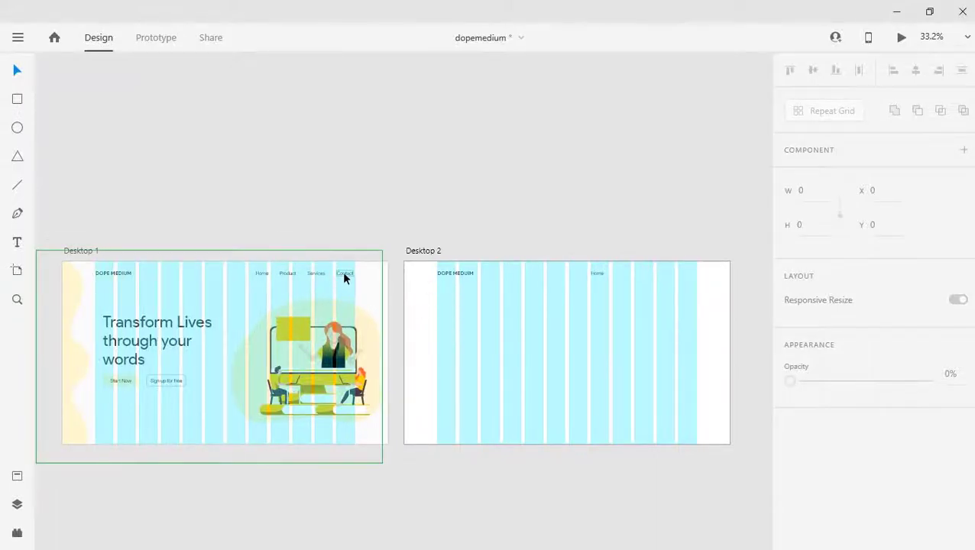
scroll(588, 300, up, 2)
scroll(596, 298, up, 3)
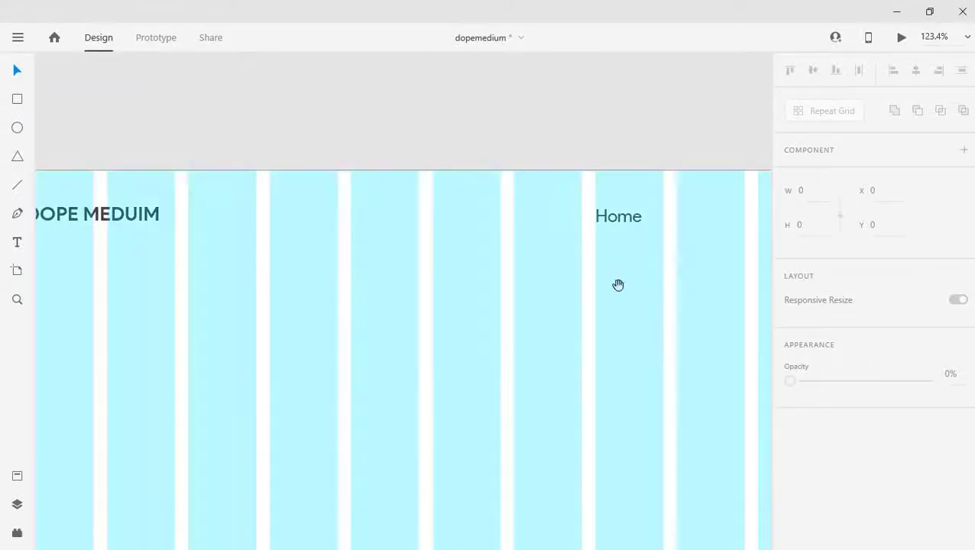
scroll(652, 276, down, 4)
drag(360, 296, 456, 281)
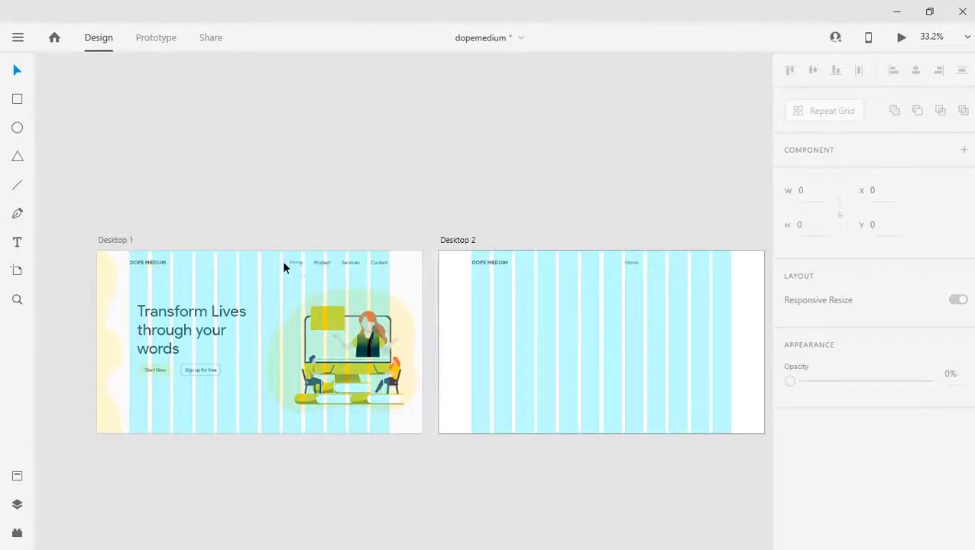
drag(709, 323, 477, 326)
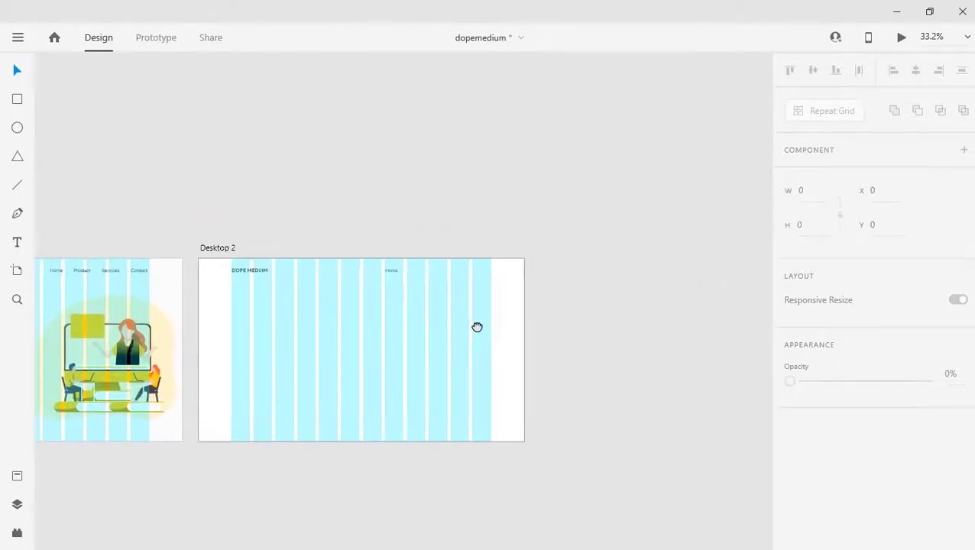
Step: Duplicate the Home text three times along the header row, placing the copies at X 880, 977 and 1074, Y 39
scroll(418, 336, up, 5)
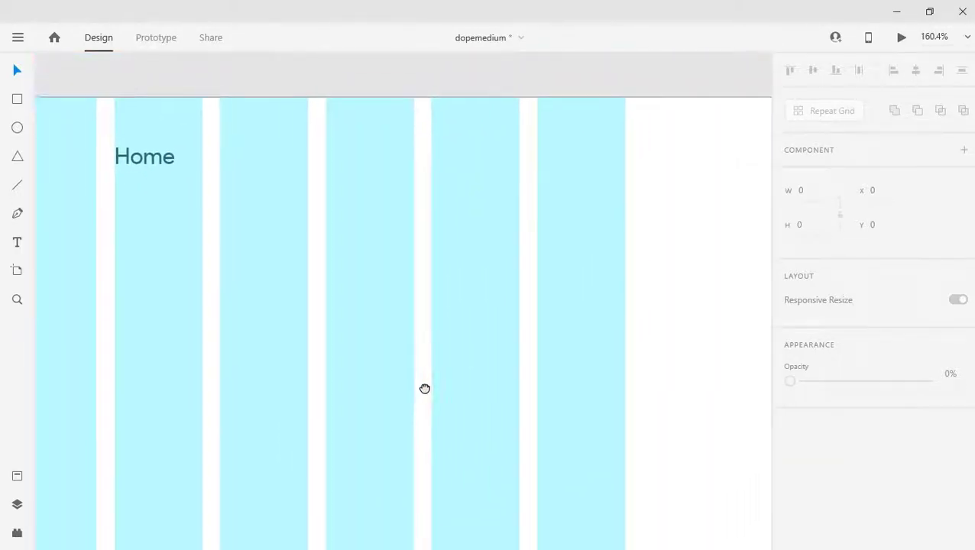
drag(424, 389, 436, 450)
drag(150, 223, 252, 223)
key(ctrl+z)
drag(169, 221, 492, 220)
mouse_move(278, 220)
mouse_down()
mouse_move(261, 217)
mouse_move(285, 222)
mouse_up()
drag(377, 222, 374, 221)
drag(474, 217, 469, 220)
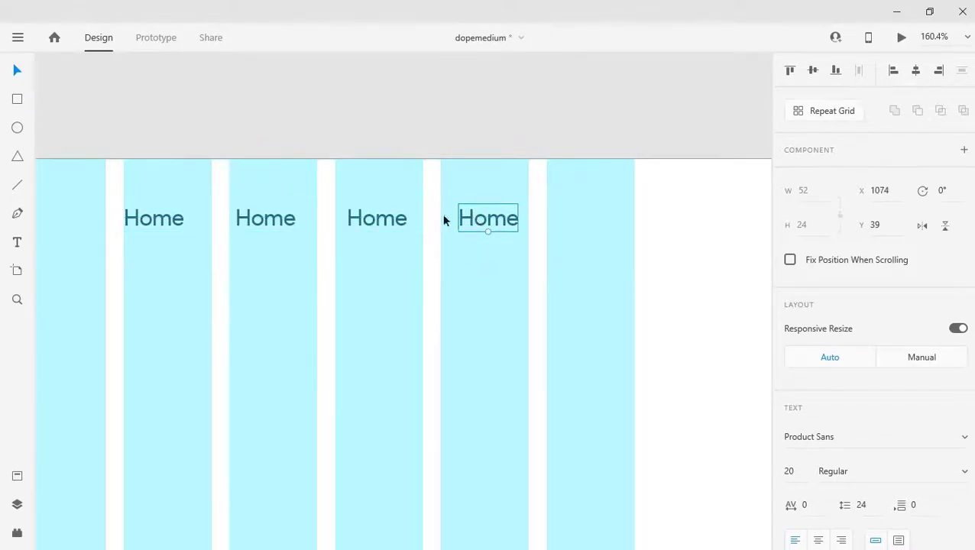
Step: Change the last Home copy's text to Contact and the second Home text to Product
double_click(495, 221)
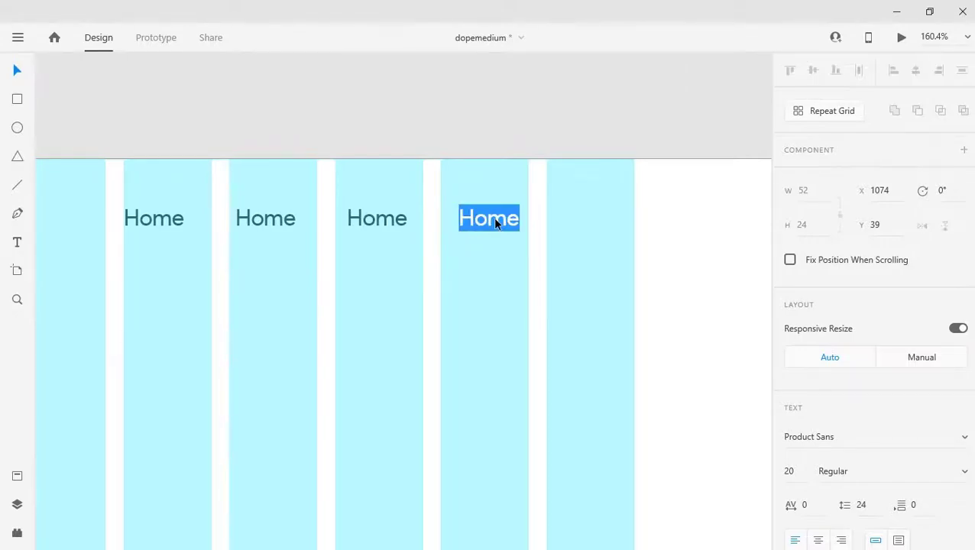
text(Contact)
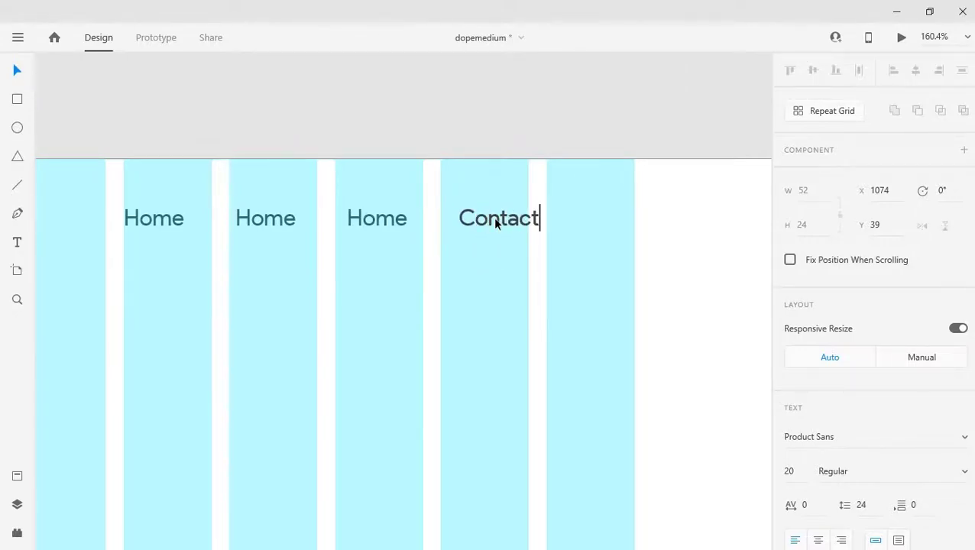
click(403, 220)
double_click(401, 220)
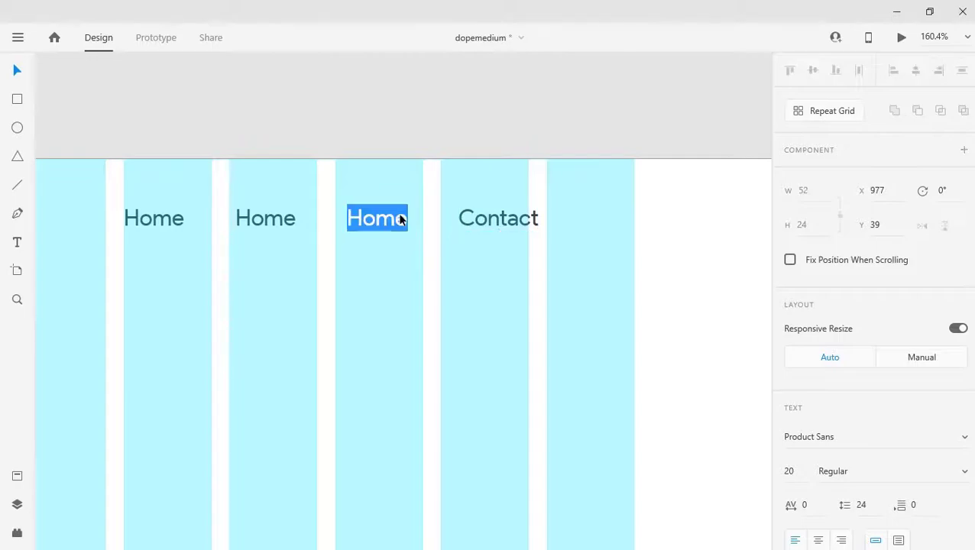
key(Escape)
click(258, 220)
double_click(258, 219)
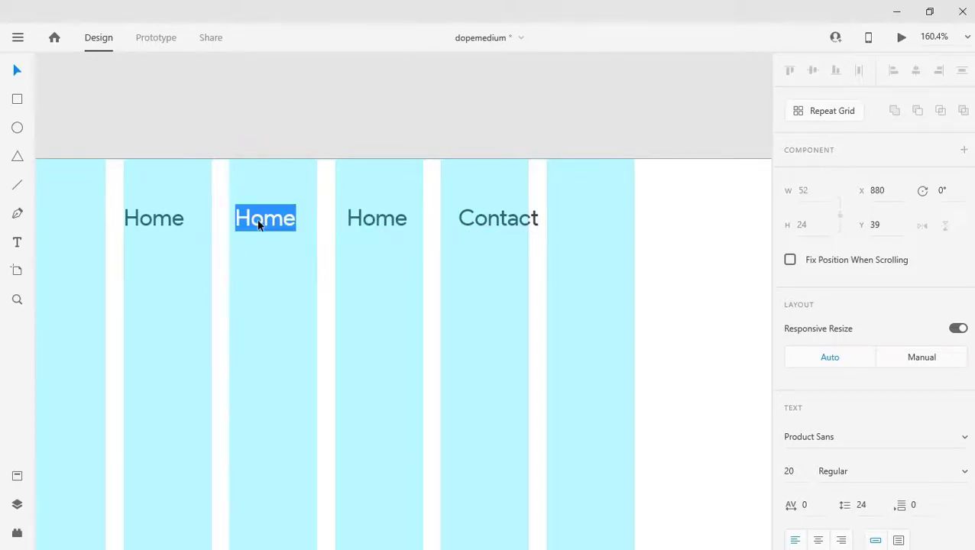
text(Product)
key(Escape)
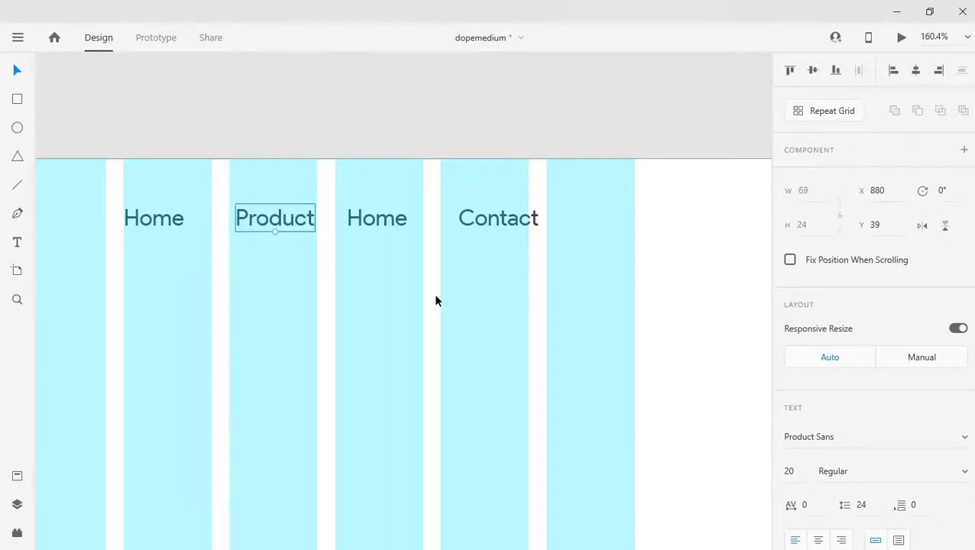
Step: Change the remaining Home copy between Product and Contact to Services
scroll(382, 279, down, 5)
drag(259, 283, 429, 281)
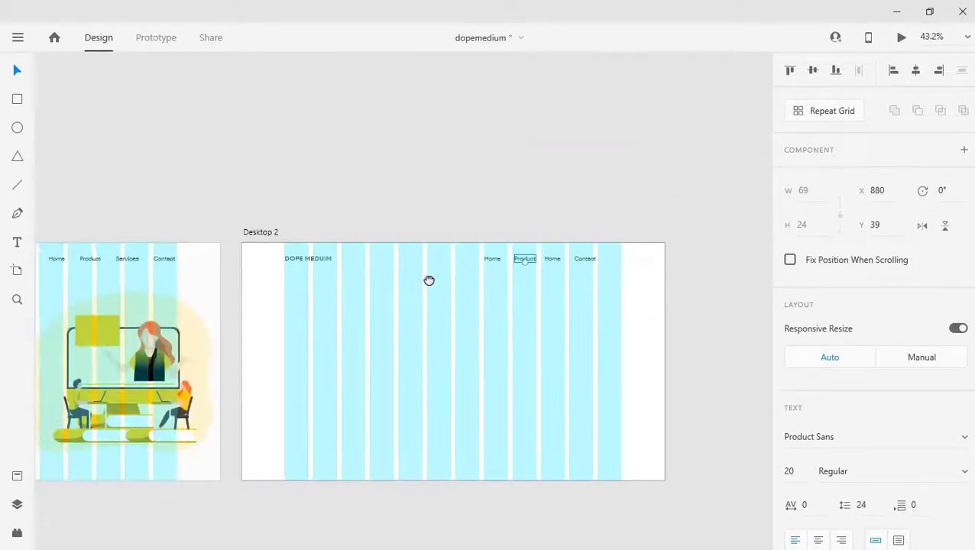
scroll(581, 312, up, 5)
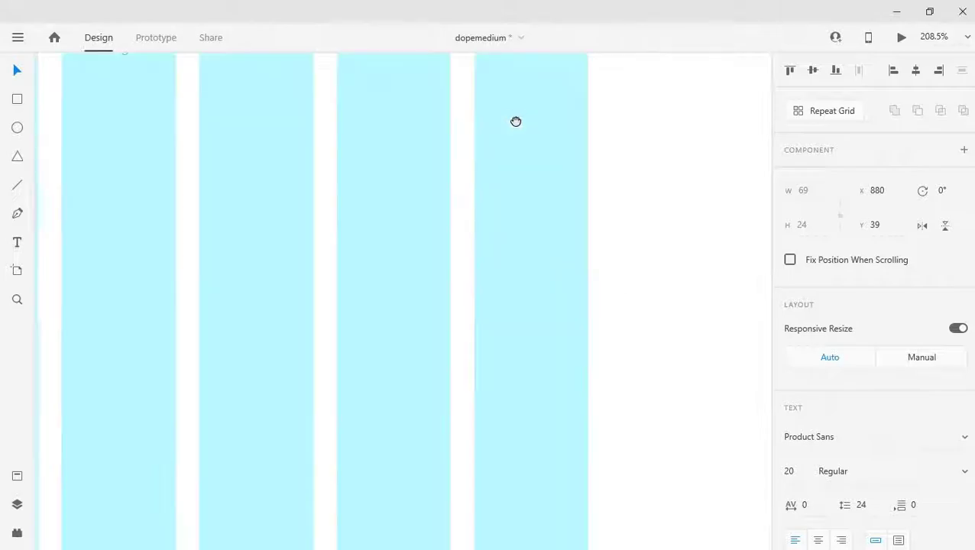
drag(516, 119, 503, 420)
click(269, 341)
double_click(269, 341)
text(S)
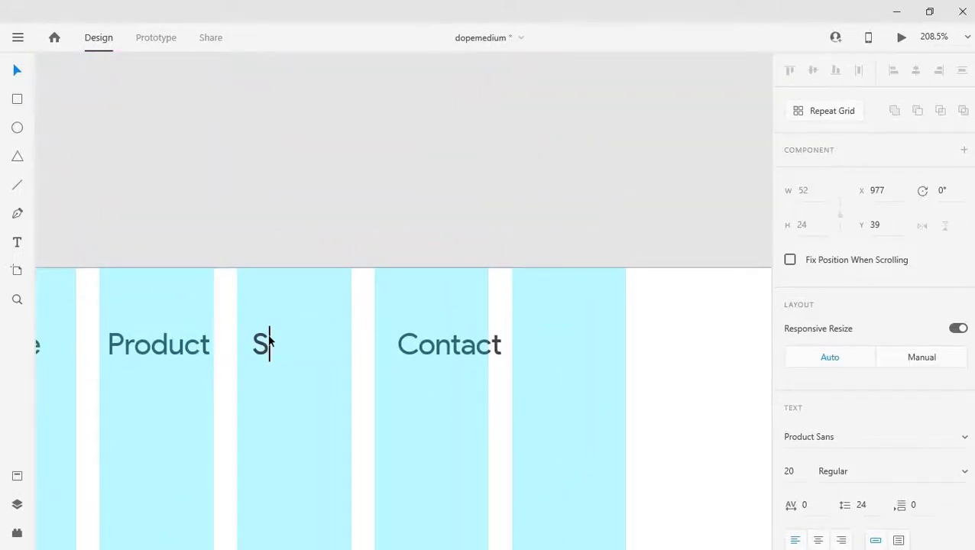
text(ervices)
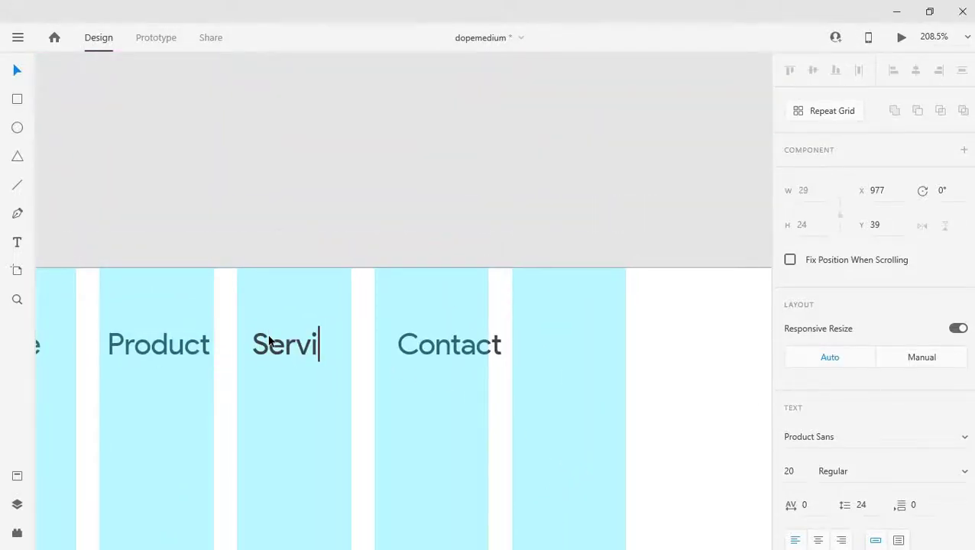
key(Escape)
Step: Shift the Contact, Services, Product and Home links along the header row, ending Contact at the last grid column's outer edge
key(ctrl+1)
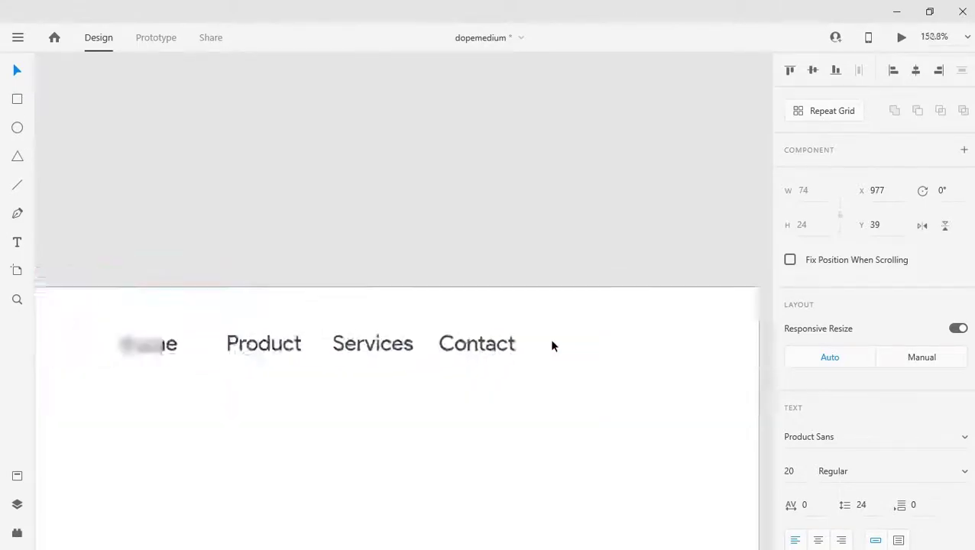
scroll(549, 338, up, 1)
drag(513, 345, 576, 349)
drag(422, 342, 489, 345)
drag(305, 347, 340, 348)
drag(222, 344, 265, 344)
click(421, 475)
Step: Compare the navigation links' spacing and grid alignment on Desktop 1 with the header on Desktop 2
scroll(496, 339, down, 3)
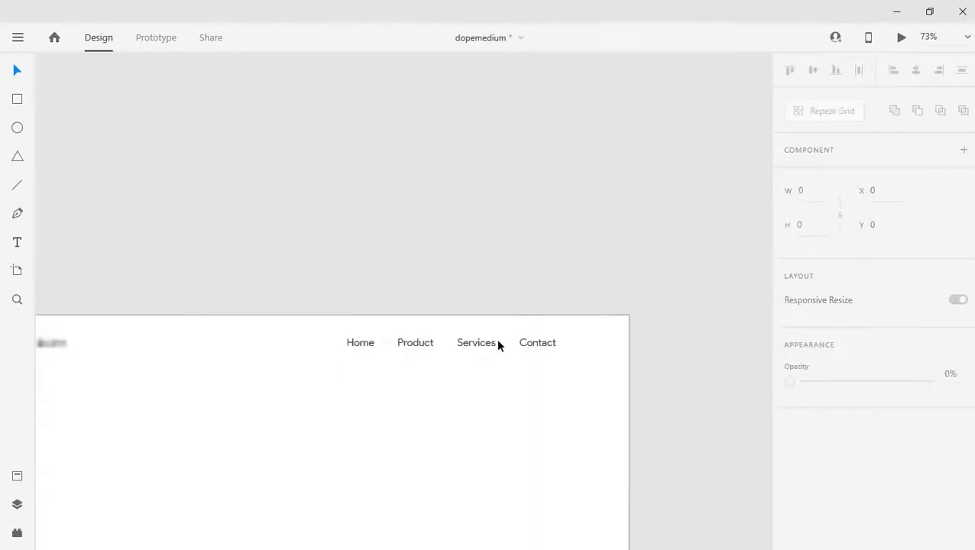
scroll(533, 376, down, 3)
drag(357, 433, 515, 363)
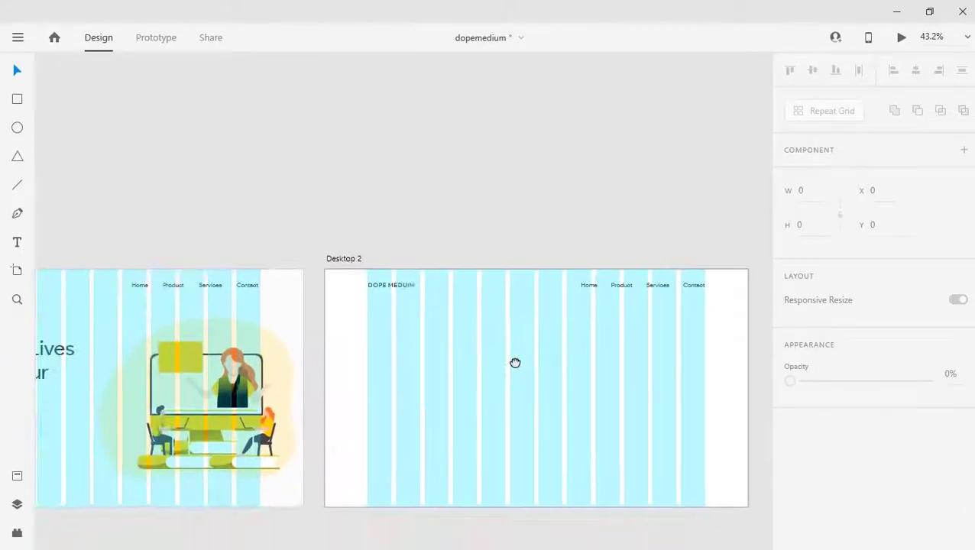
click(251, 284)
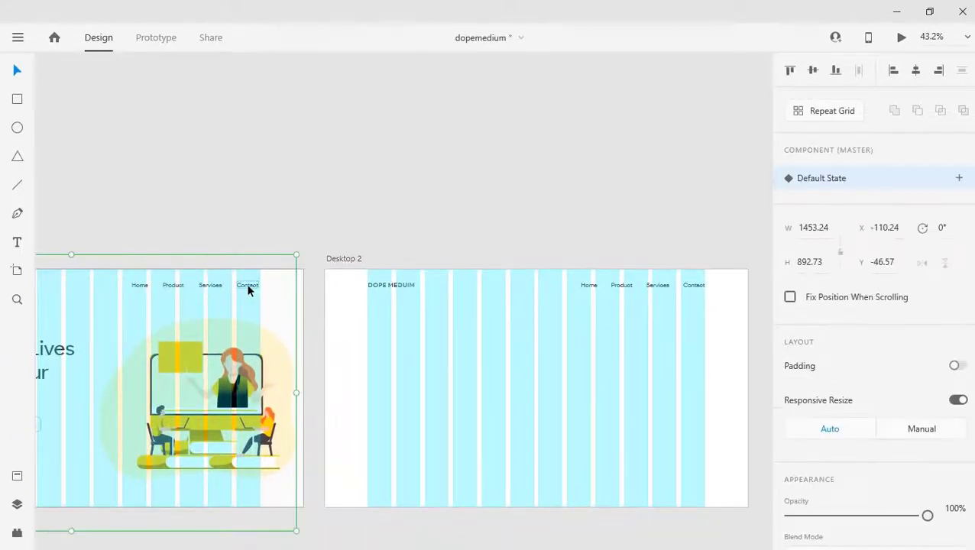
scroll(249, 286, up, 3)
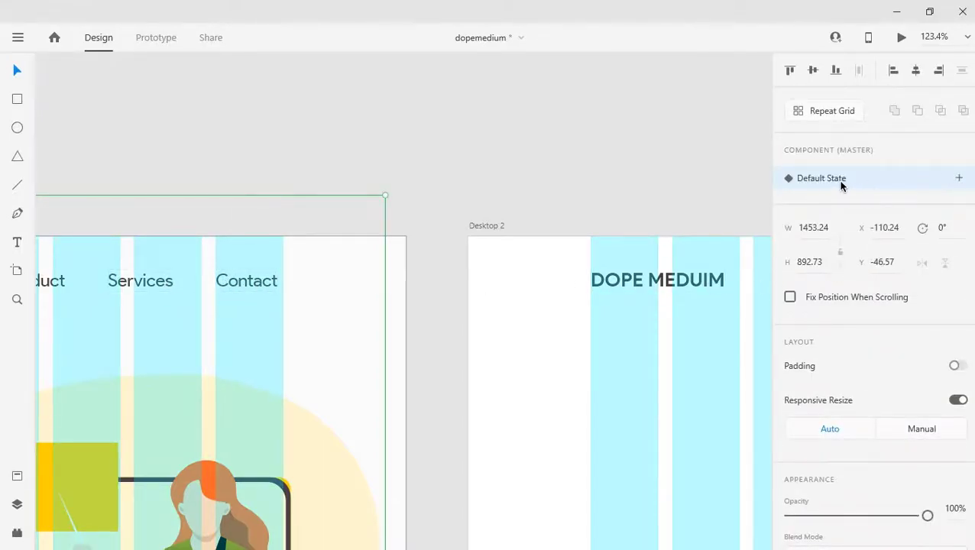
click(959, 179)
click(928, 154)
scroll(503, 265, down, 5)
scroll(424, 459, down, 2)
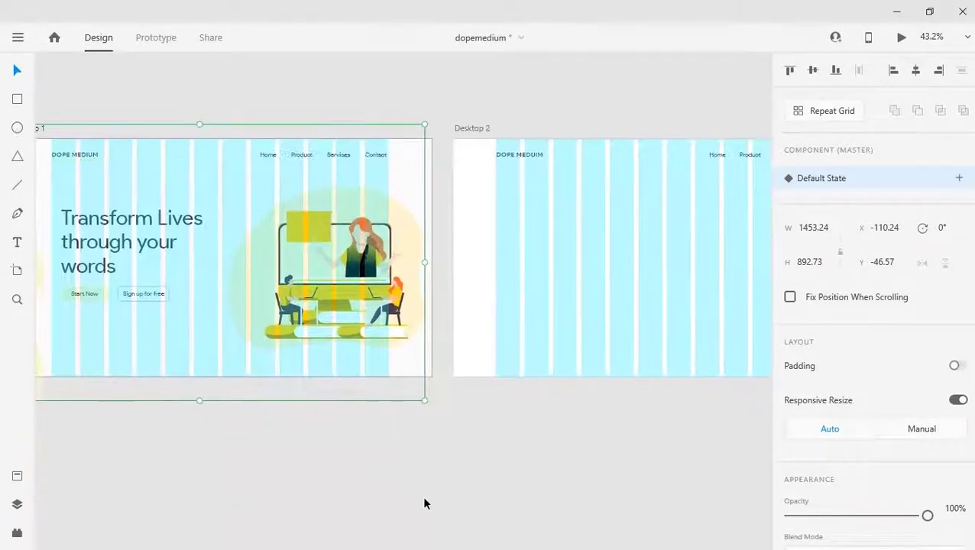
click(423, 496)
Step: Preview the original Desktop 1 page and the Desktop 2 page, closing each preview
scroll(657, 271, up, 3)
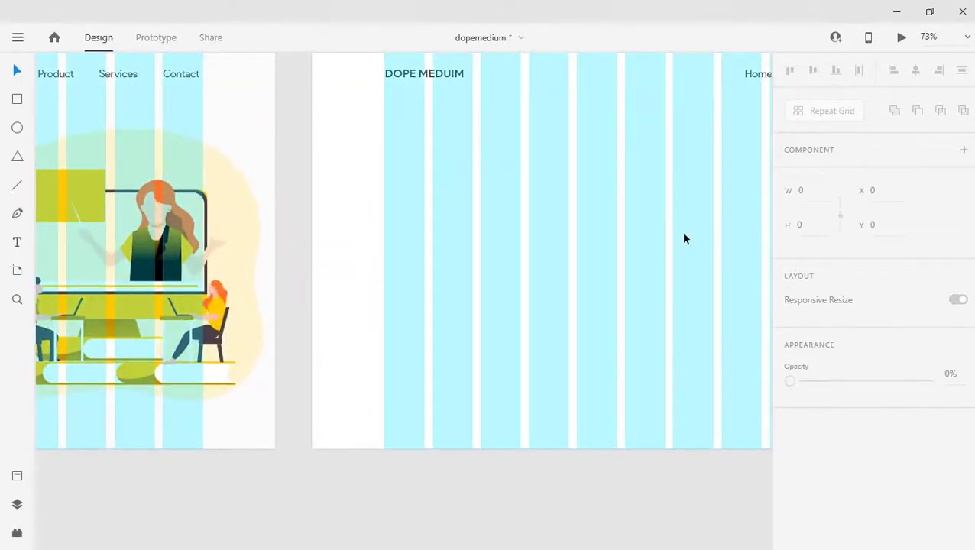
scroll(559, 222, down, 7)
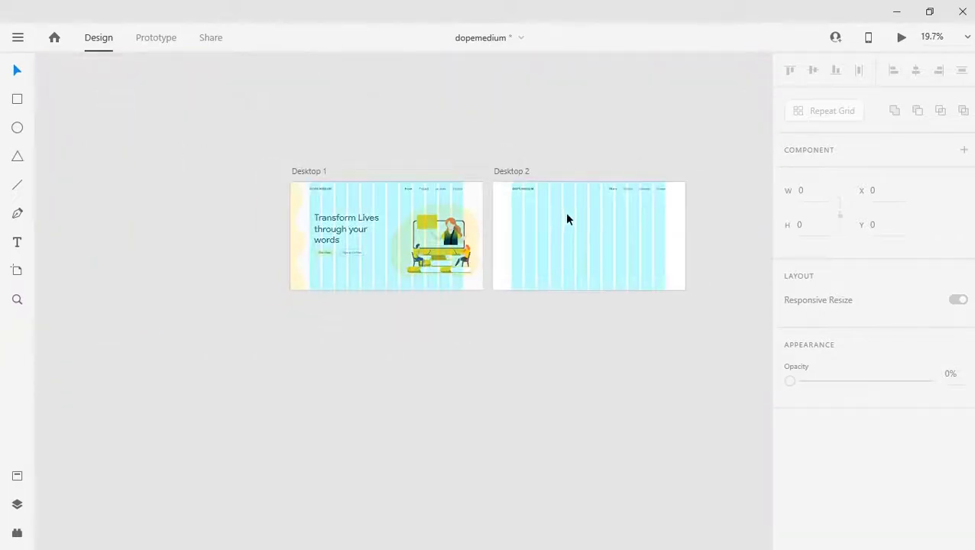
scroll(391, 291, up, 3)
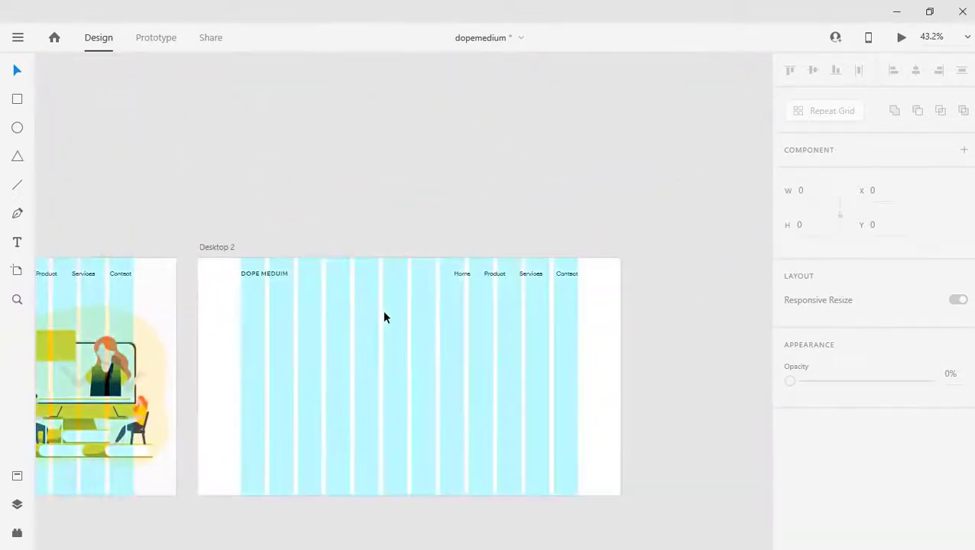
scroll(391, 260, down, 1)
scroll(392, 252, down, 2)
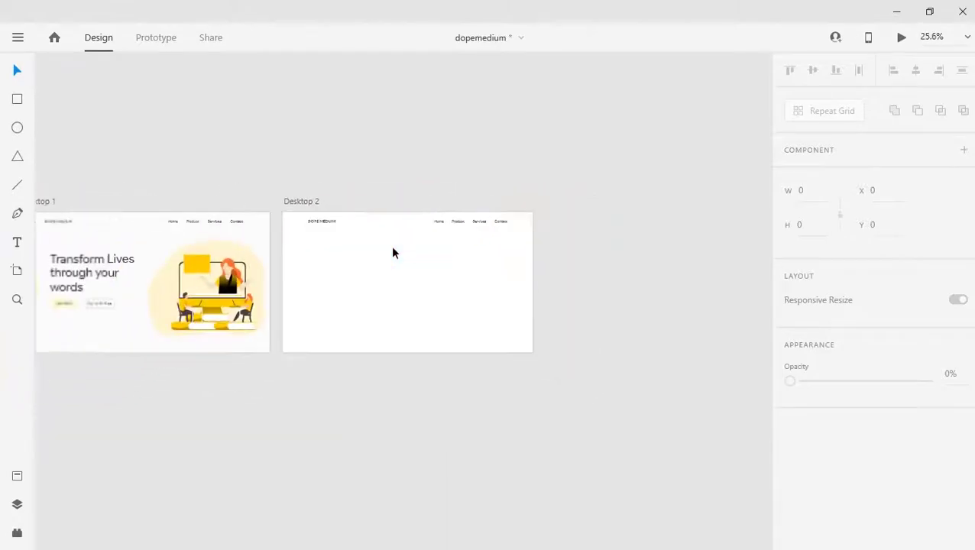
scroll(392, 252, up, 4)
click(902, 39)
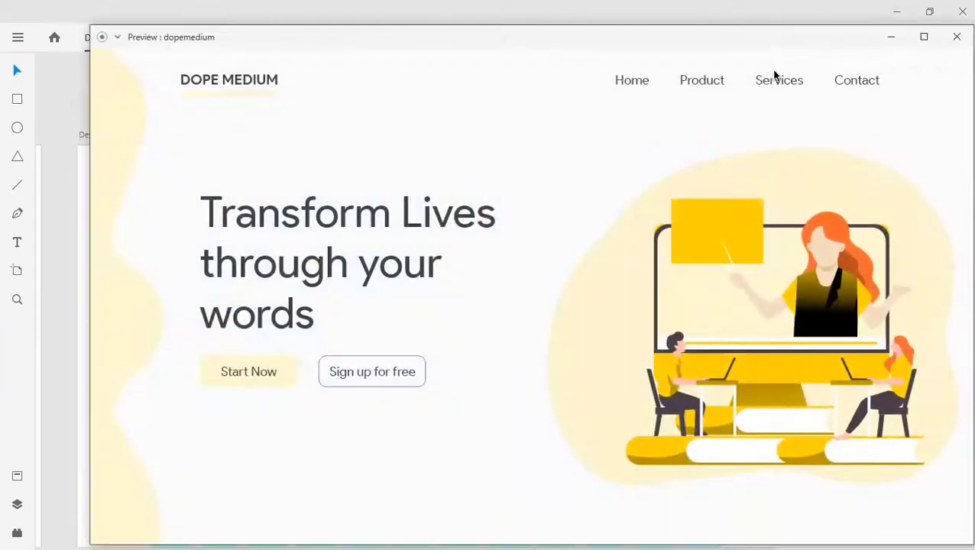
click(951, 35)
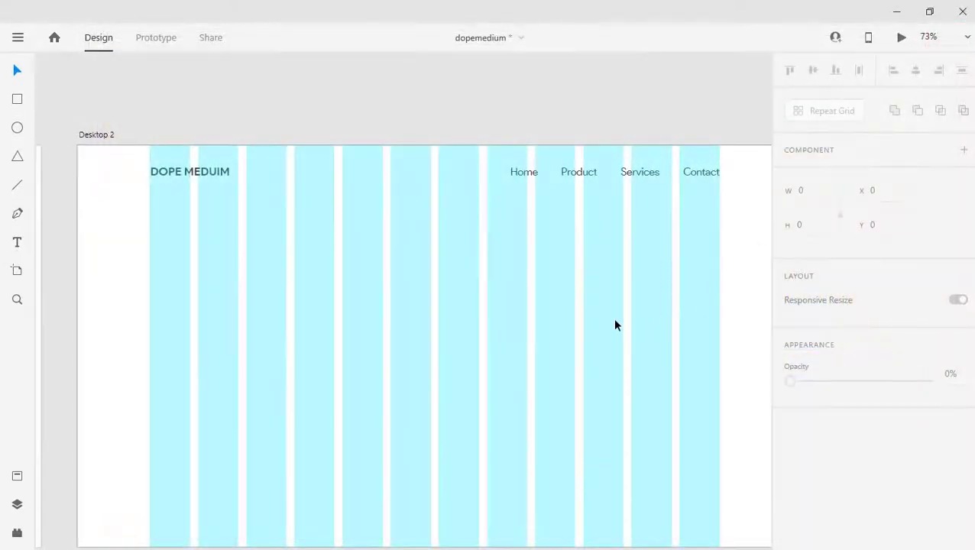
click(613, 320)
click(903, 40)
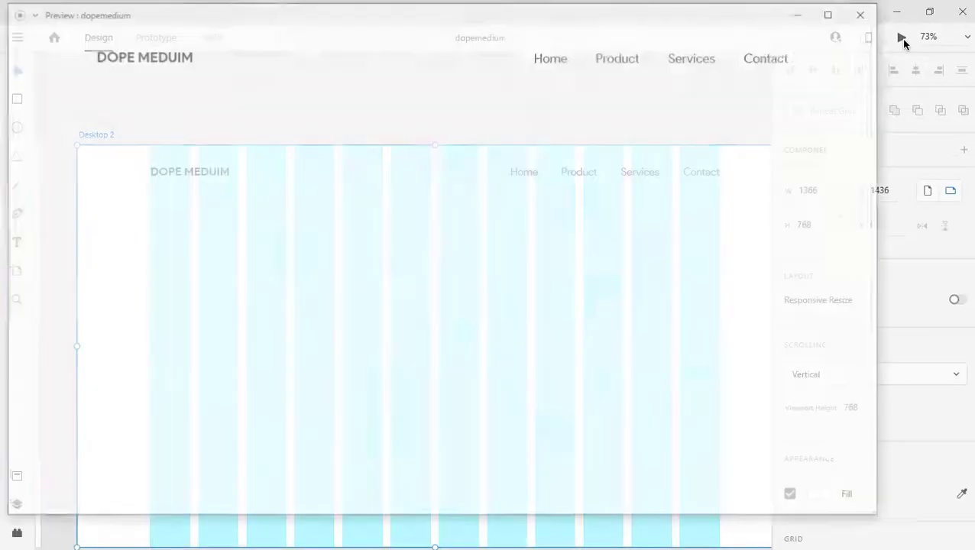
click(869, 13)
Step: Copy the "Transform Lives through your words" heading from Desktop 1 into a new text on Desktop 2's first grid column, X 1575, Y 201
scroll(438, 231, down, 2)
scroll(438, 230, down, 2)
drag(392, 252, 570, 228)
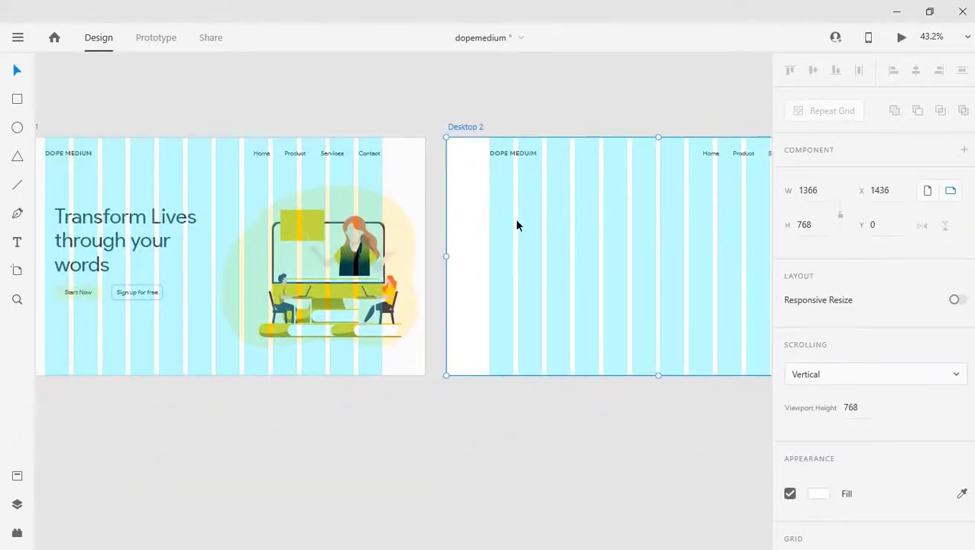
click(560, 243)
click(200, 304)
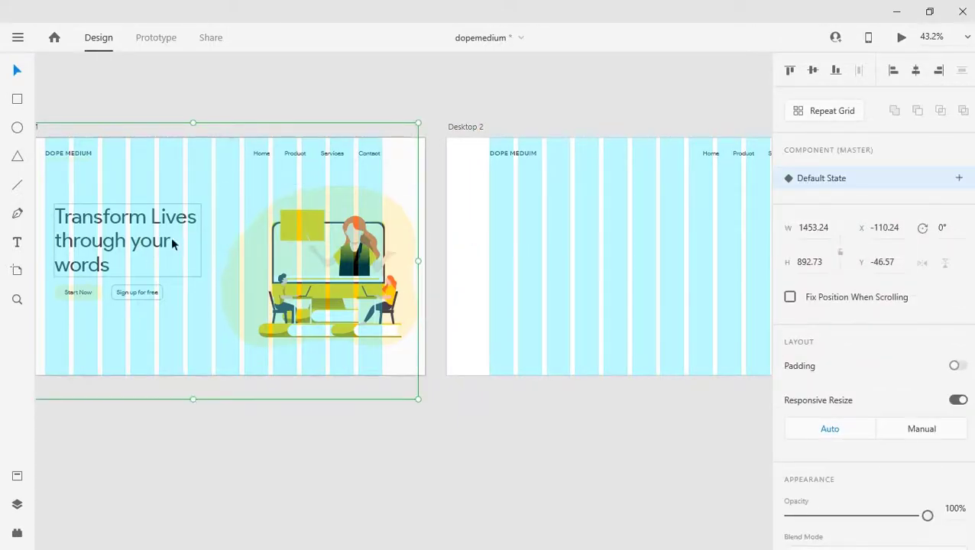
double_click(142, 233)
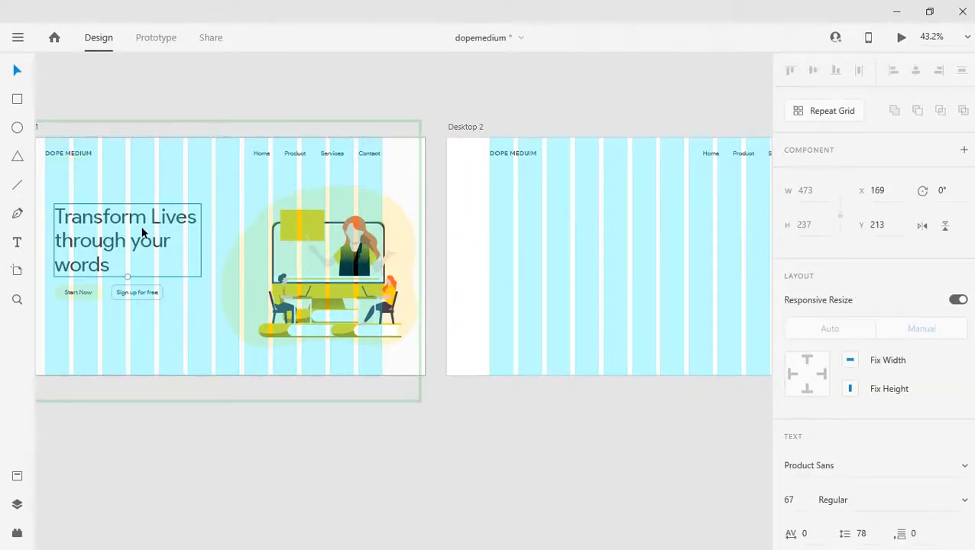
double_click(142, 252)
key(ctrl+c)
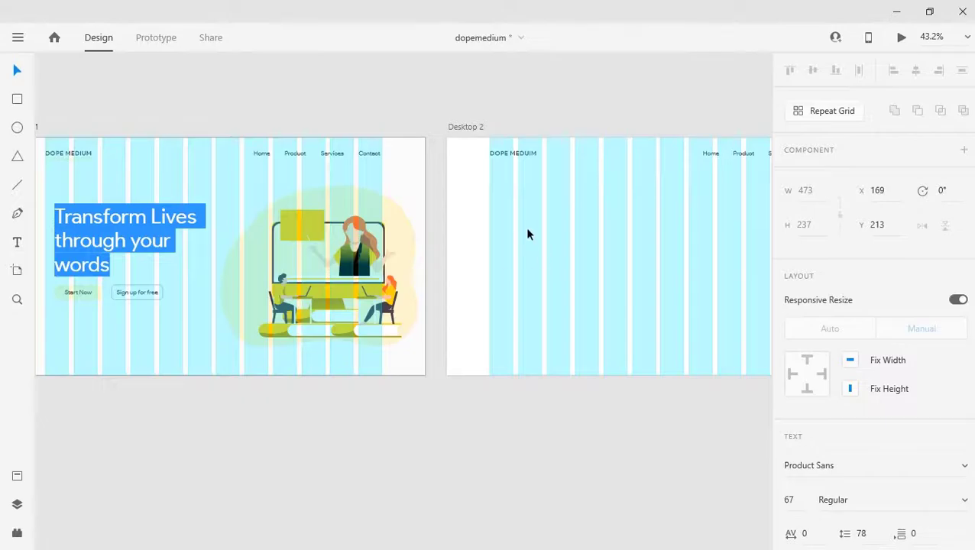
key(Escape)
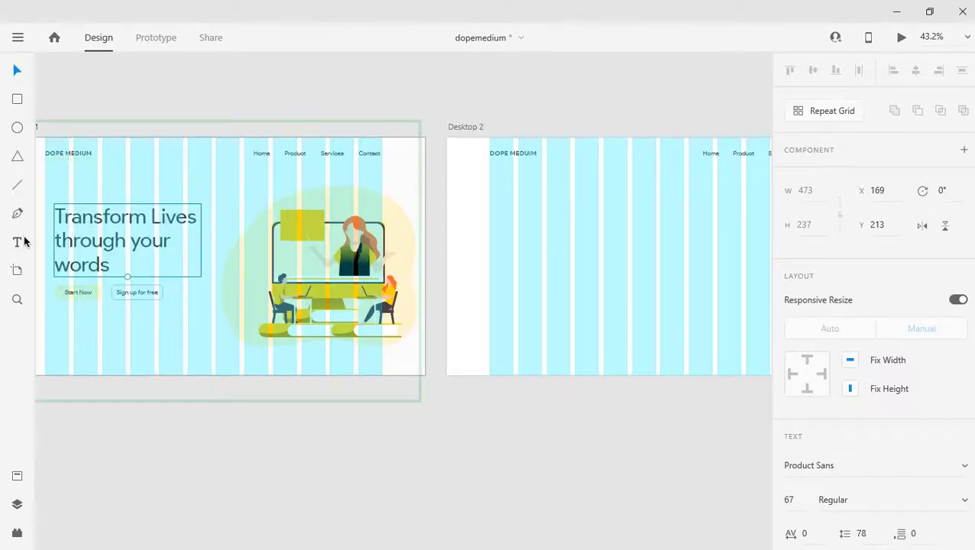
click(489, 203)
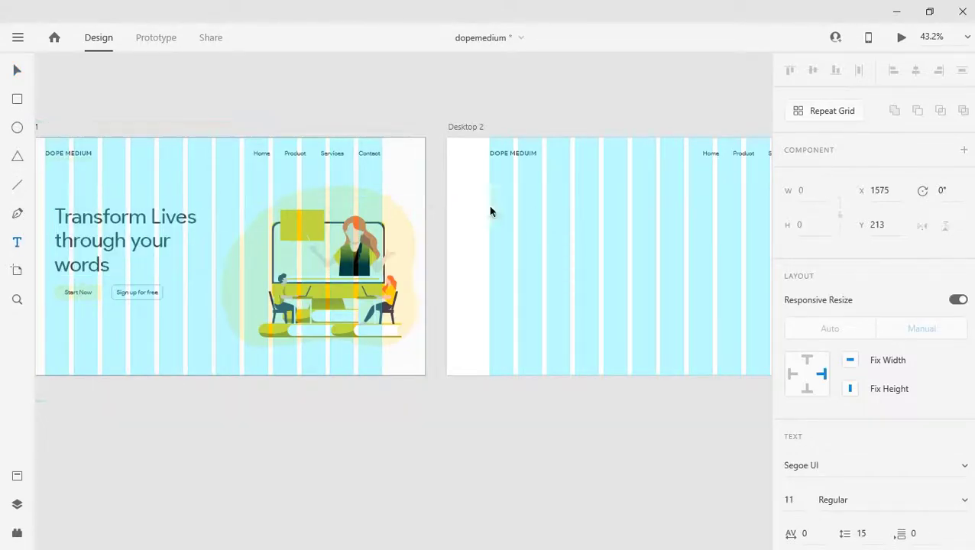
key(ctrl+v)
click(534, 303)
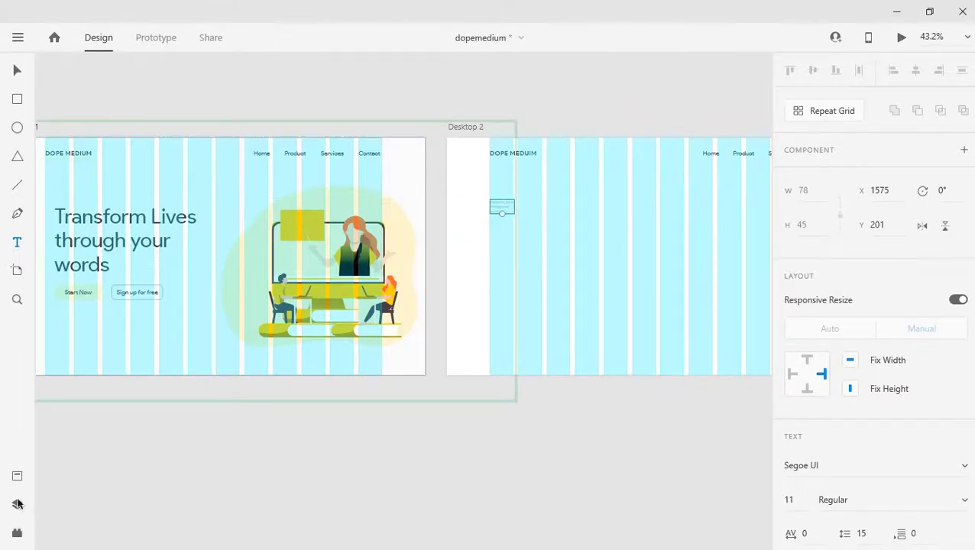
Step: Apply the Product Sans 67pt character style to the pasted heading on Desktop 2
click(17, 477)
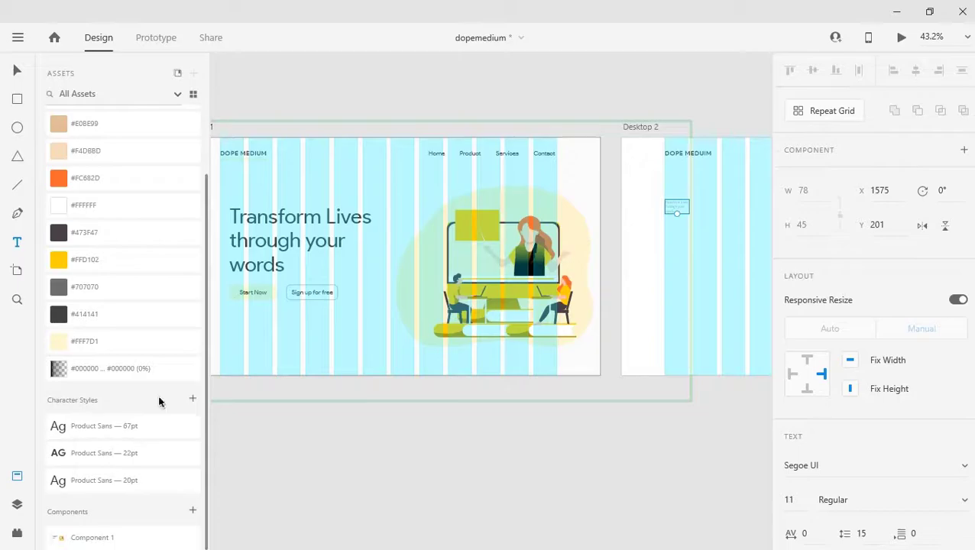
mouse_move(153, 425)
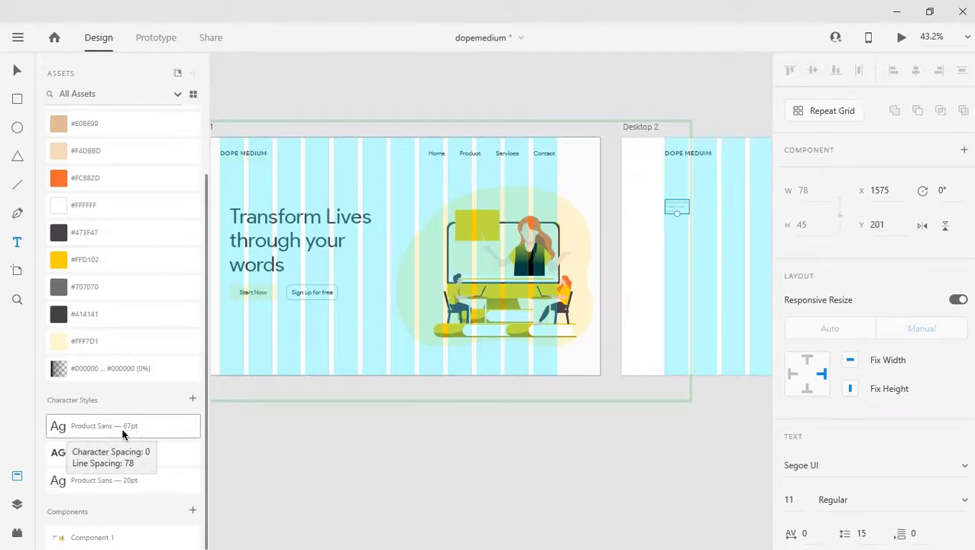
click(141, 427)
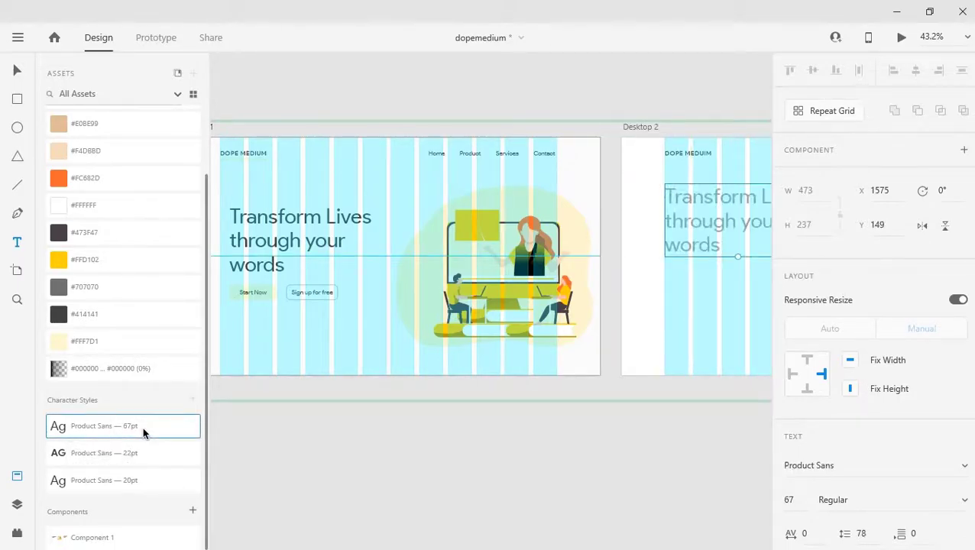
mouse_move(133, 435)
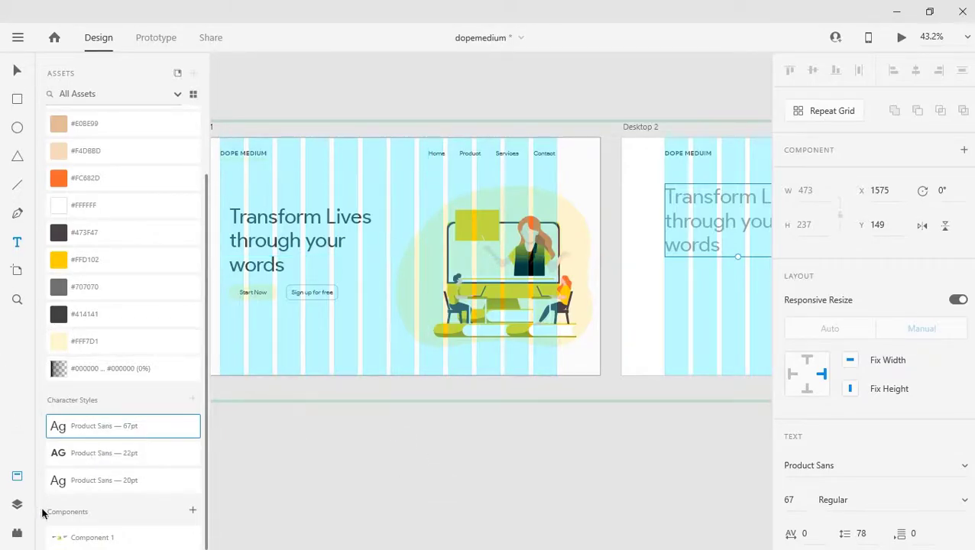
click(18, 476)
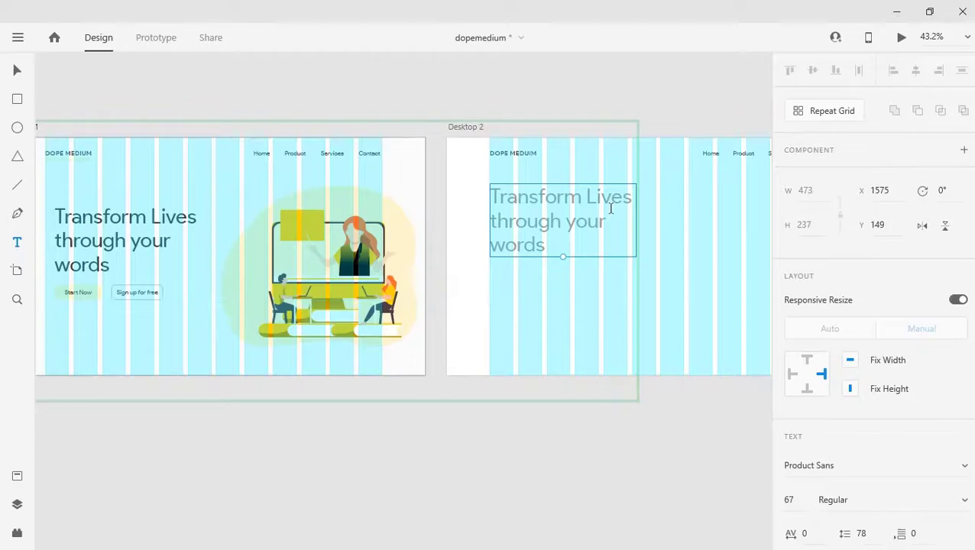
Step: Try to move the pasted heading down on Desktop 2 to the height of the original, undoing the first move
key(Escape)
drag(569, 219, 580, 242)
click(611, 481)
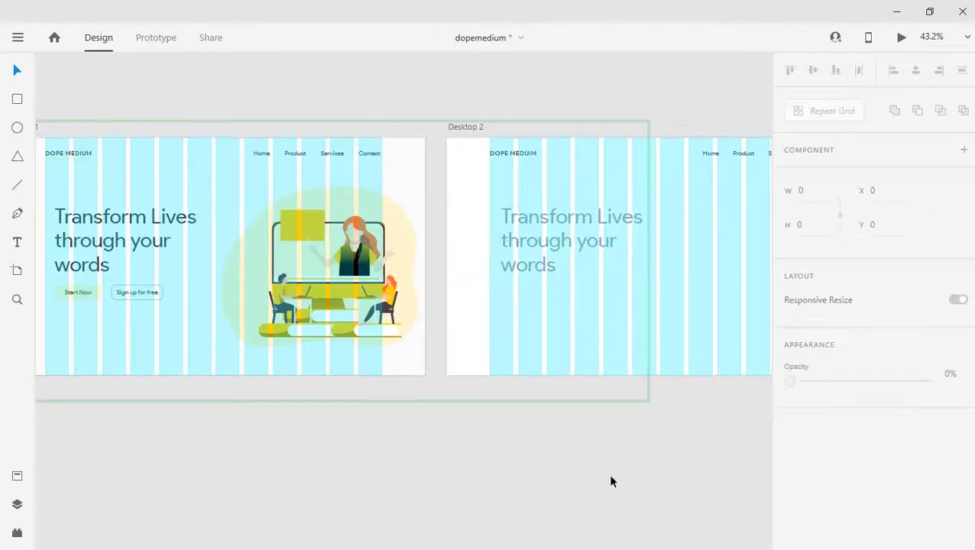
click(549, 229)
key(ctrl+z)
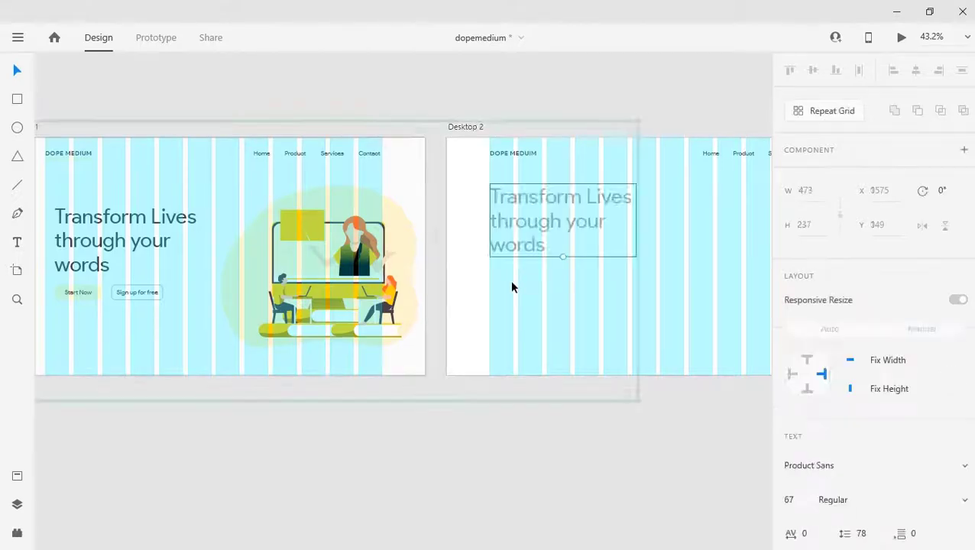
drag(548, 220, 554, 252)
click(589, 465)
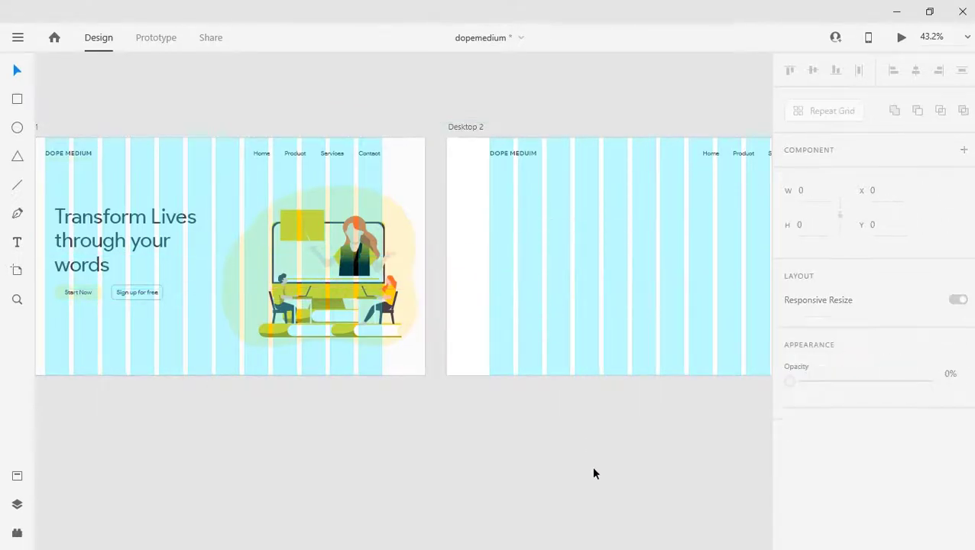
Step: Undo the second heading move, the character style and the pasted heading text
key(ctrl+z)
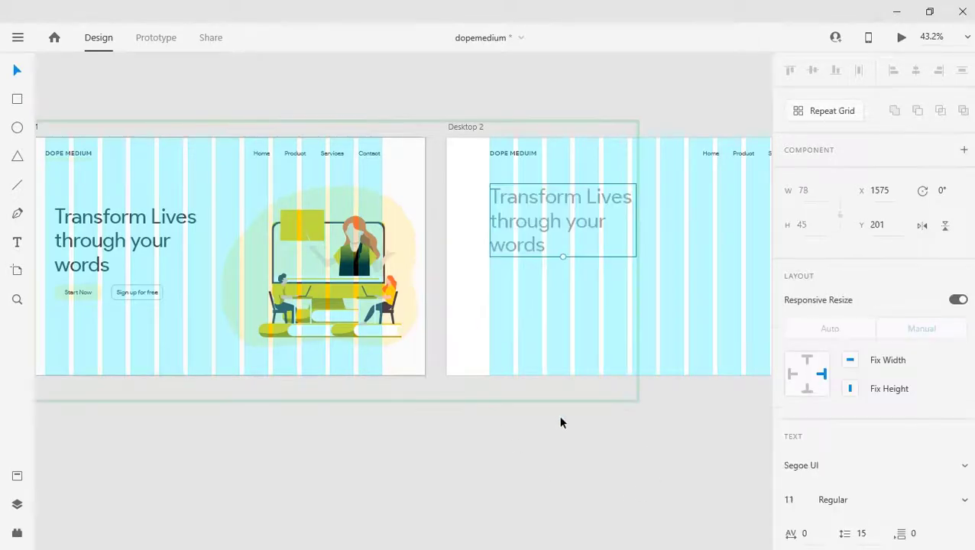
key(ctrl+z)
key(ctrl+z)
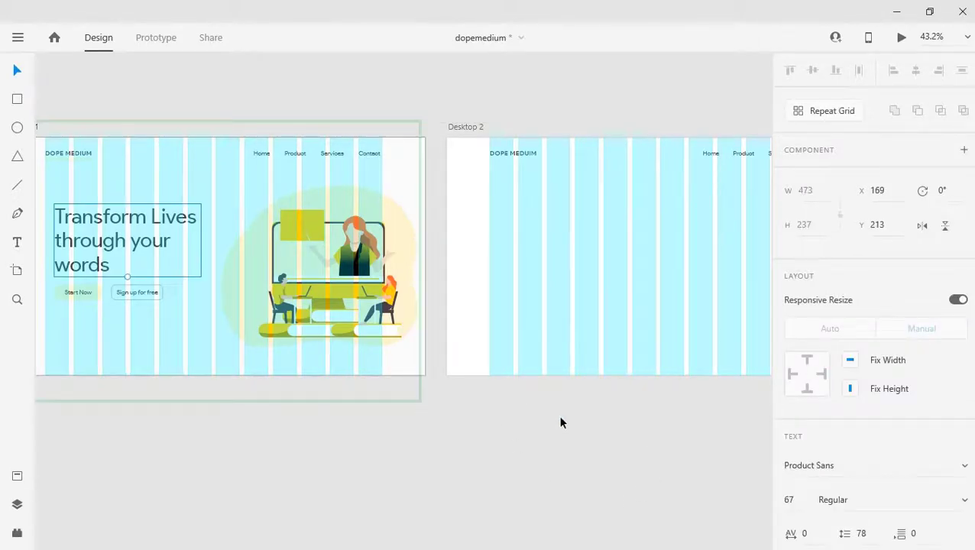
Step: Copy the "Transform Lives through your words" heading from Desktop 1 into a new text on Desktop 2 at X 164, Y 220
double_click(141, 240)
key(ctrl+c)
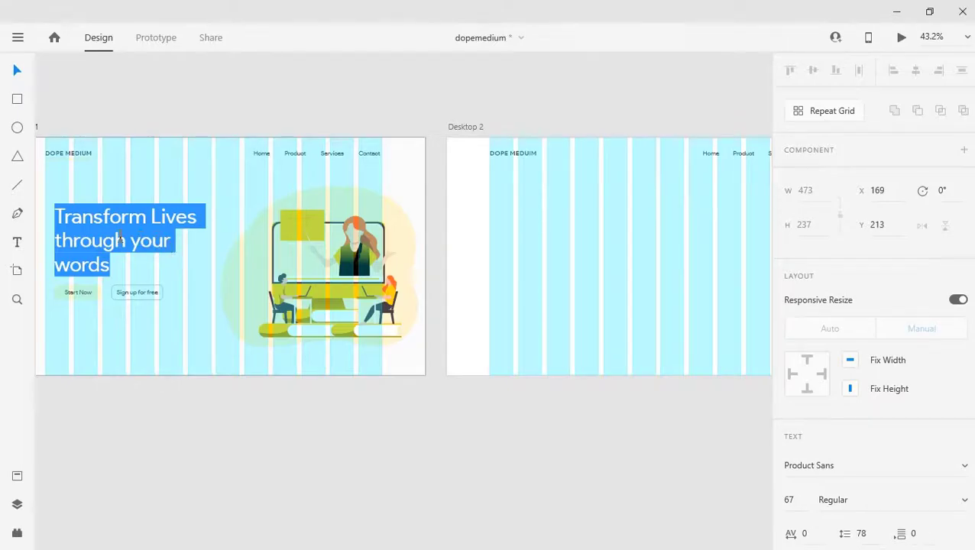
key(Escape)
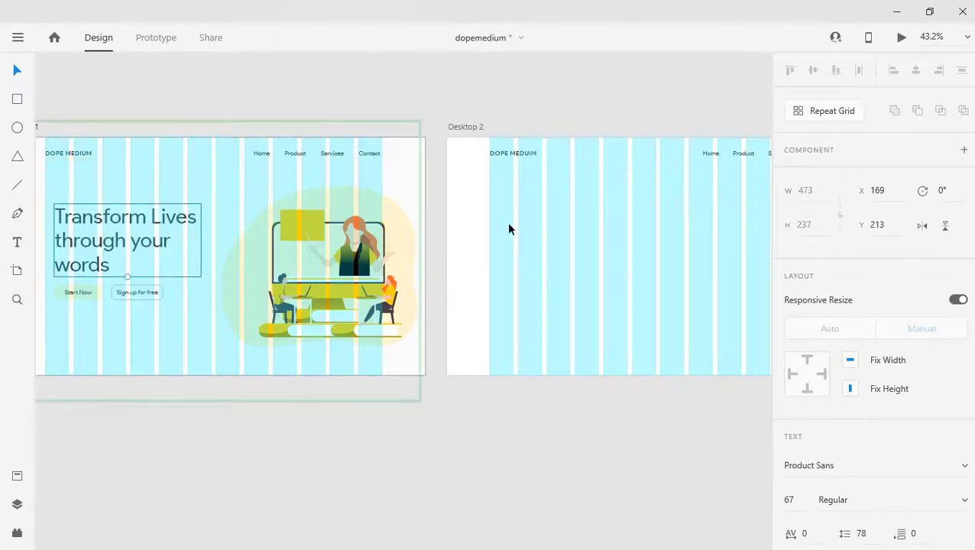
key(Escape)
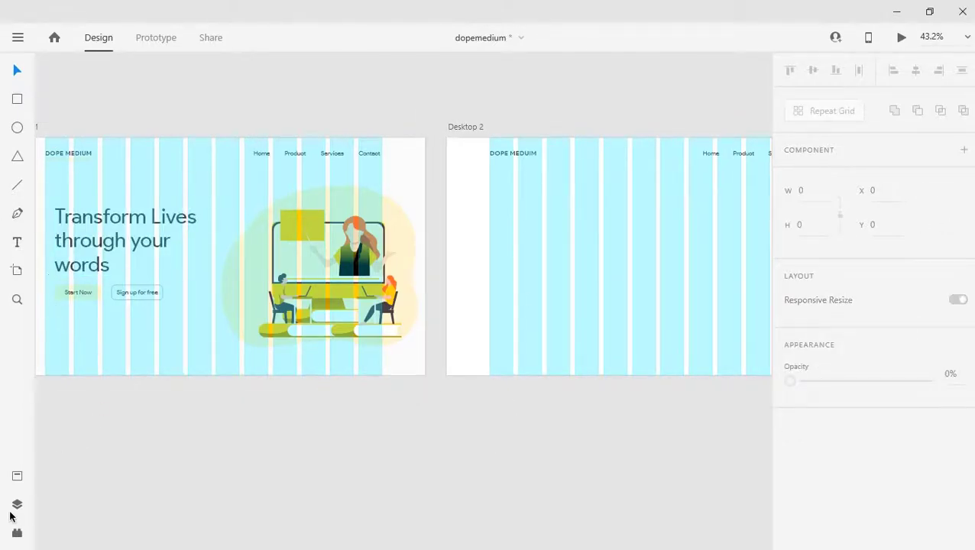
click(14, 244)
click(498, 207)
key(ctrl+v)
key(Escape)
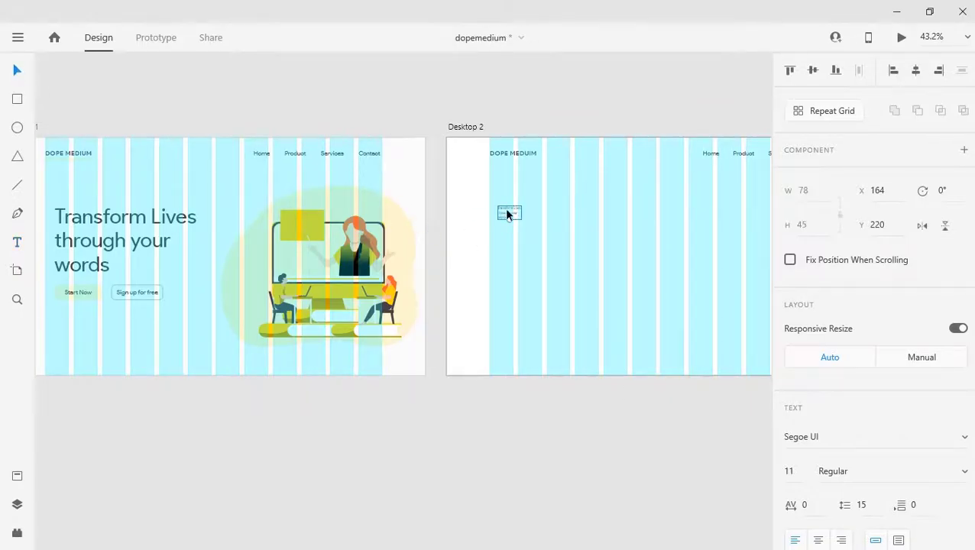
Step: Apply the Product Sans 67pt character style to the pasted heading on Desktop 2
click(18, 505)
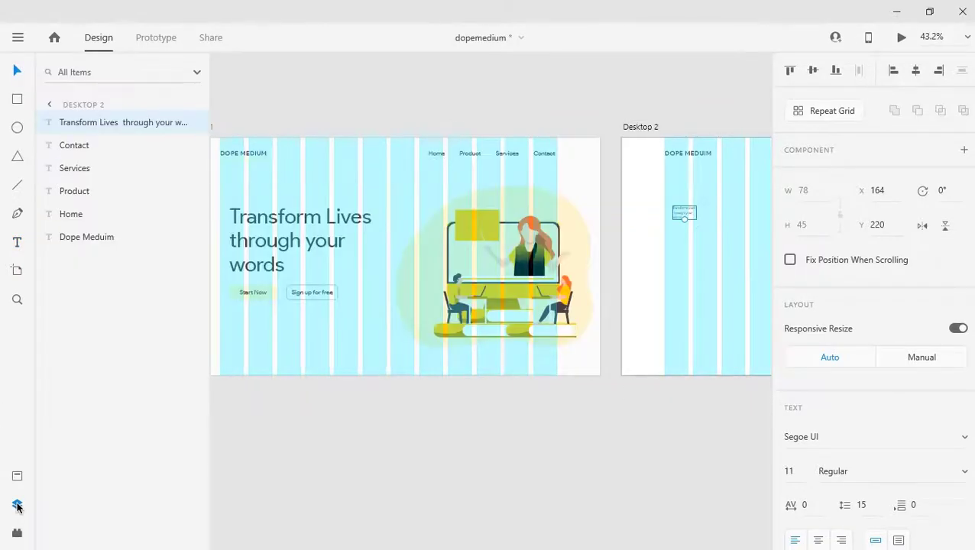
click(18, 480)
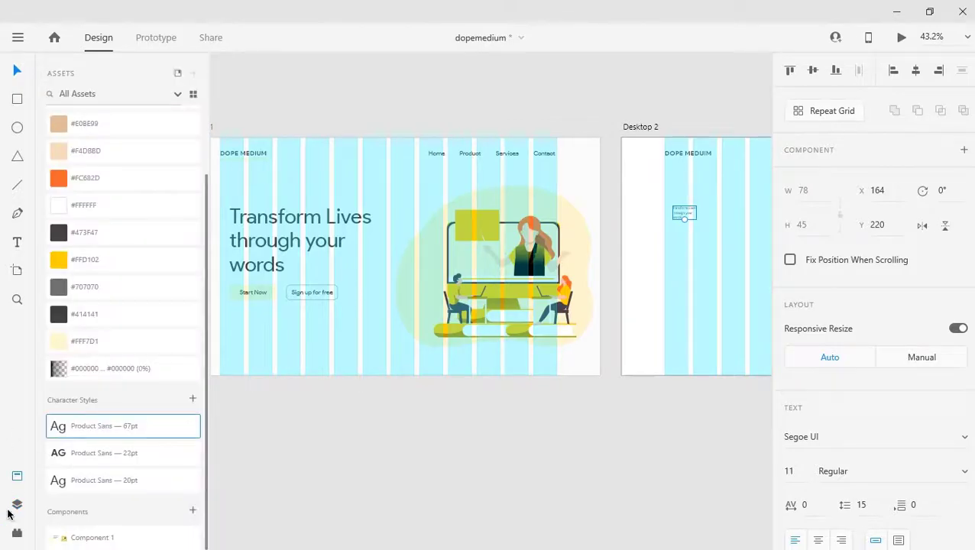
click(131, 428)
click(553, 455)
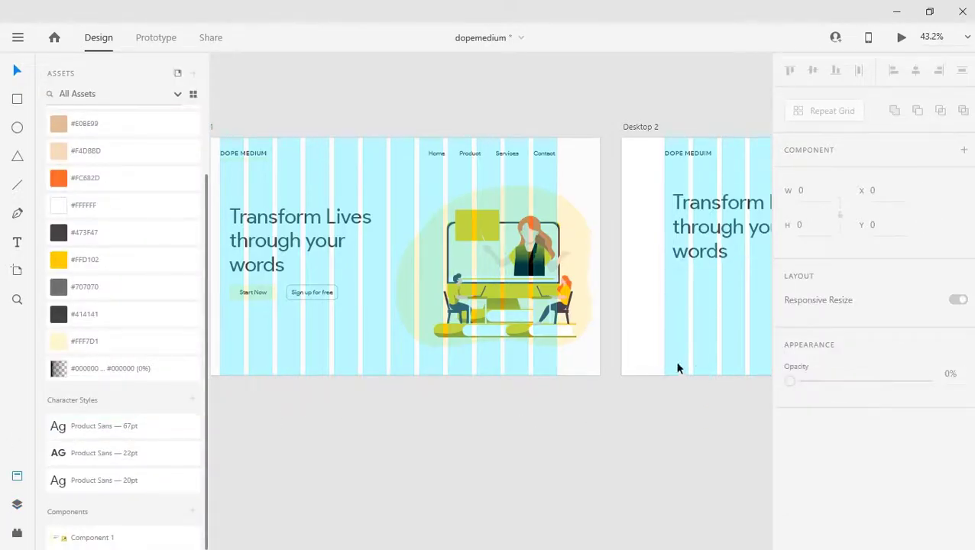
Step: Reposition the pasted heading on Desktop 2 to X 162, just inside the first grid column, and shift it slightly down
click(17, 480)
drag(547, 210, 570, 213)
scroll(588, 218, up, 5)
scroll(595, 220, down, 5)
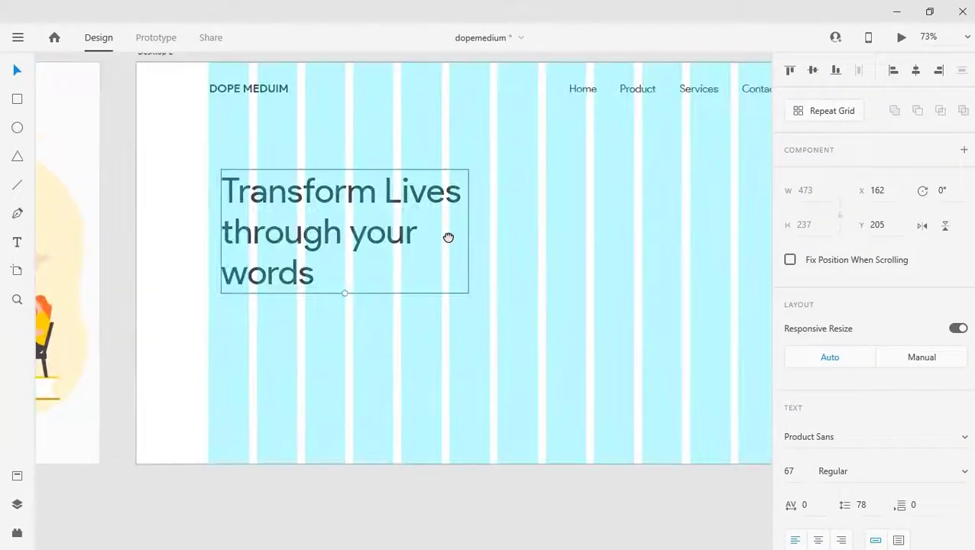
drag(448, 236, 386, 275)
drag(287, 254, 287, 263)
click(408, 448)
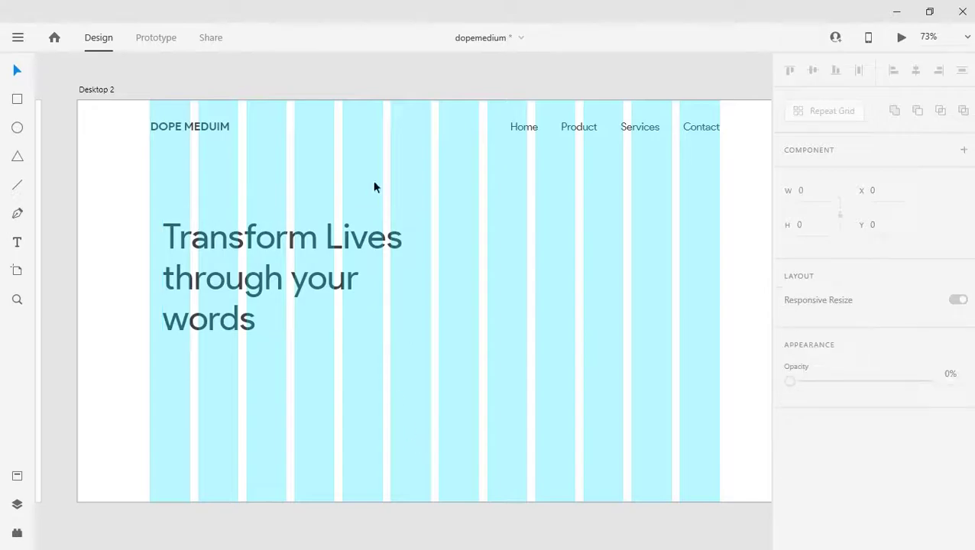
Step: Ungroup the master component that holds Desktop 1's content
drag(279, 280, 556, 271)
click(185, 309)
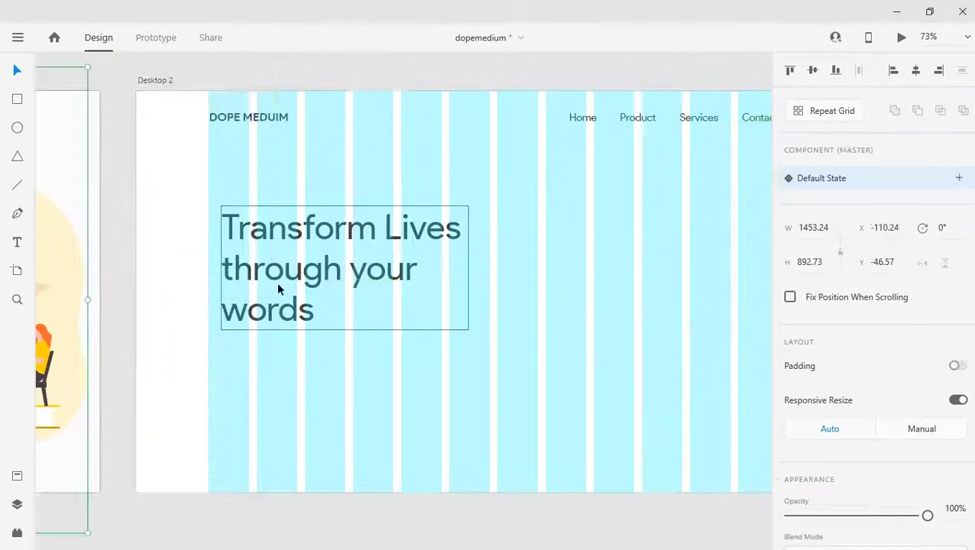
scroll(276, 281, down, 10)
scroll(358, 283, up, 8)
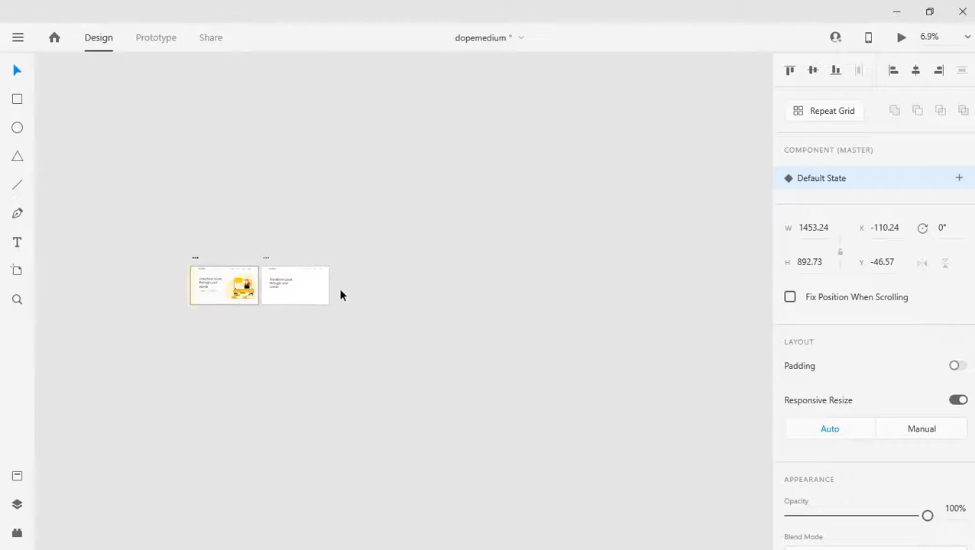
drag(287, 297, 568, 285)
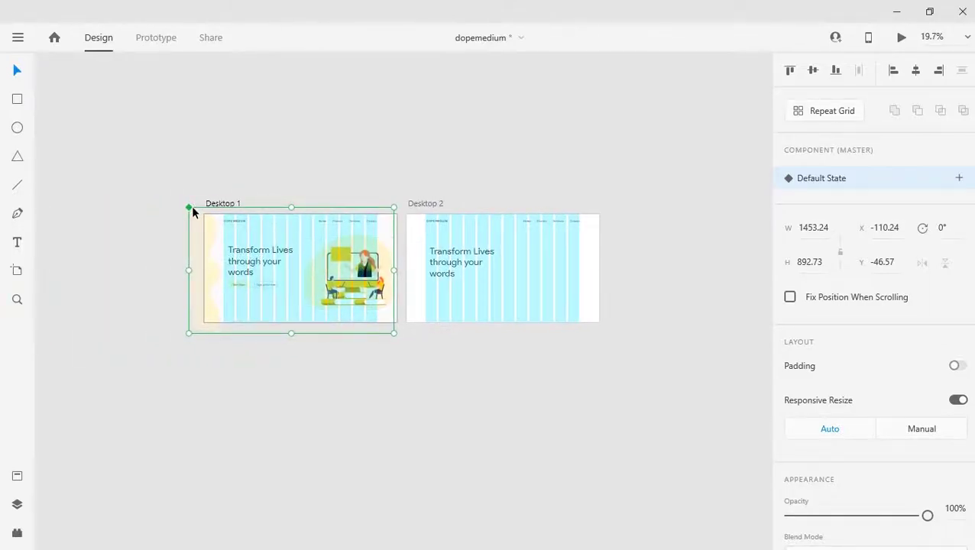
right_click(188, 207)
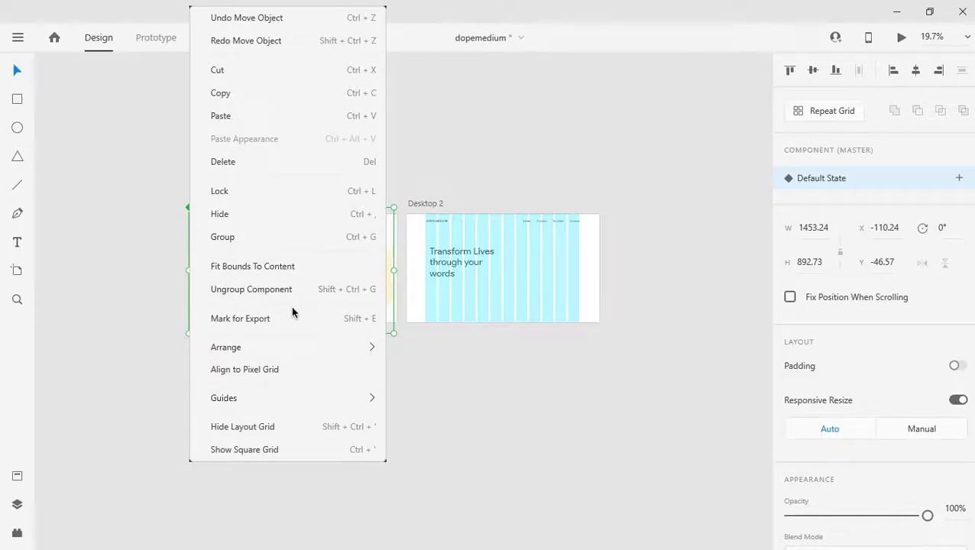
click(261, 289)
click(302, 391)
Step: Duplicate the online lesson illustration from Desktop 1 onto Desktop 2, beside the heading
scroll(310, 317, up, 3)
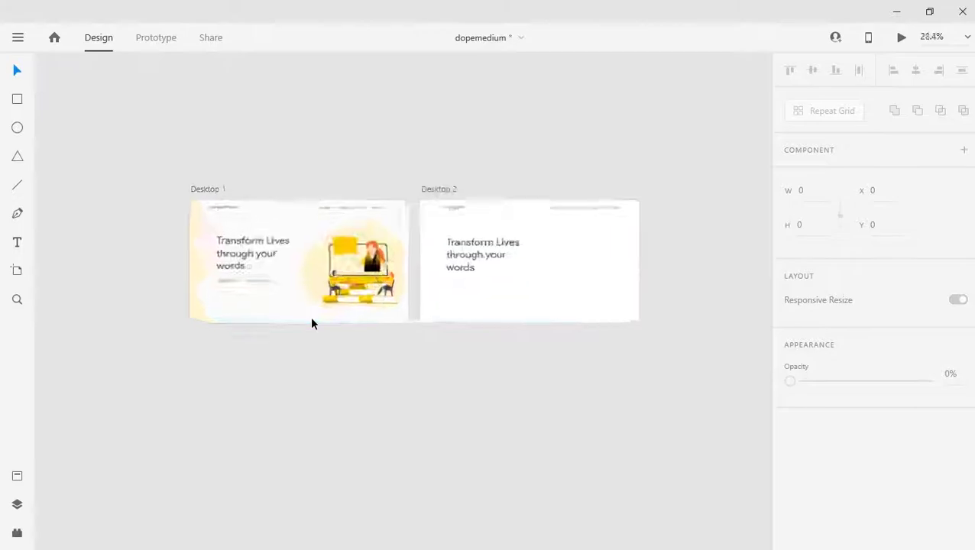
scroll(290, 312, up, 1)
click(277, 307)
drag(277, 308, 565, 326)
scroll(603, 279, up, 2)
scroll(603, 279, right, 2)
click(560, 483)
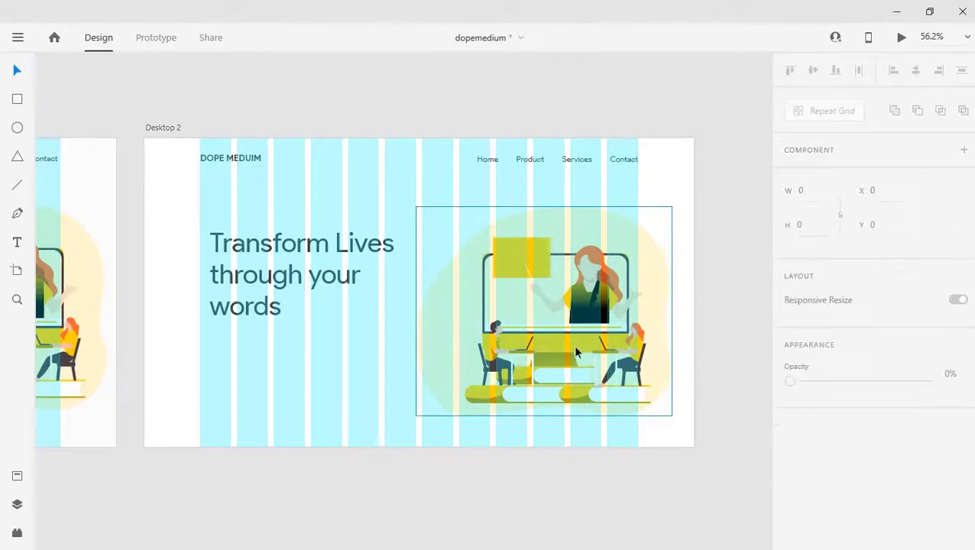
Step: Fine-tune the illustration copy's position on Desktop 2, placing it at X 683 and slightly lower beside the heading
scroll(449, 359, up, 2)
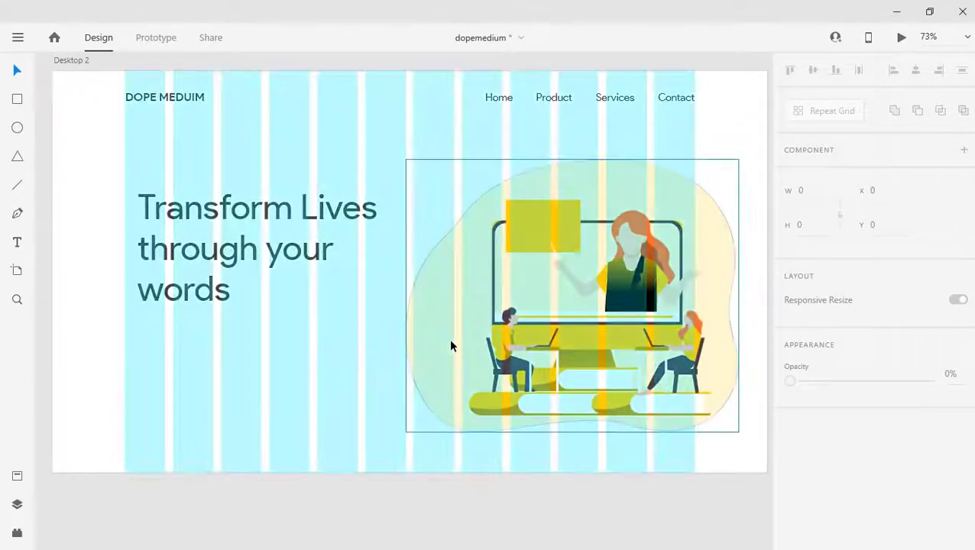
scroll(448, 339, up, 2)
scroll(452, 339, down, 4)
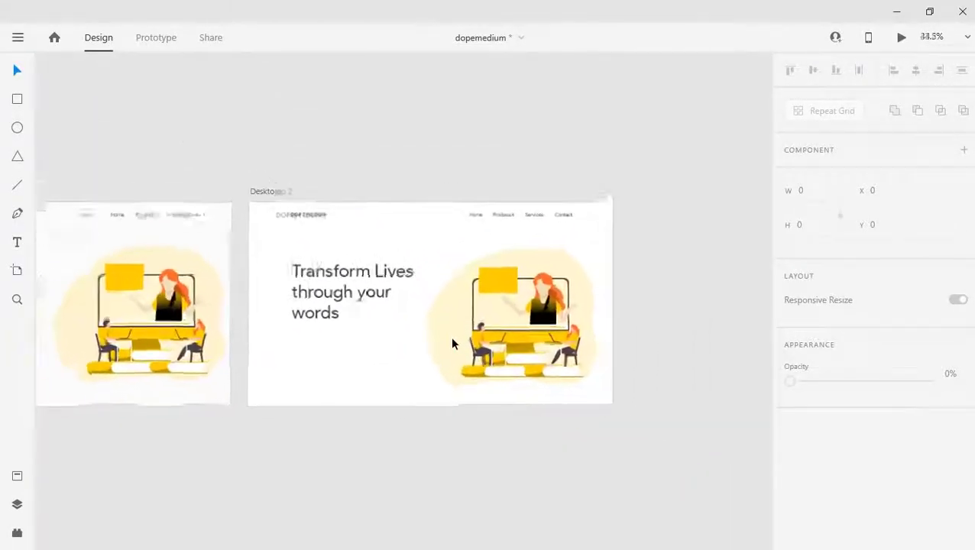
scroll(451, 344, up, 3)
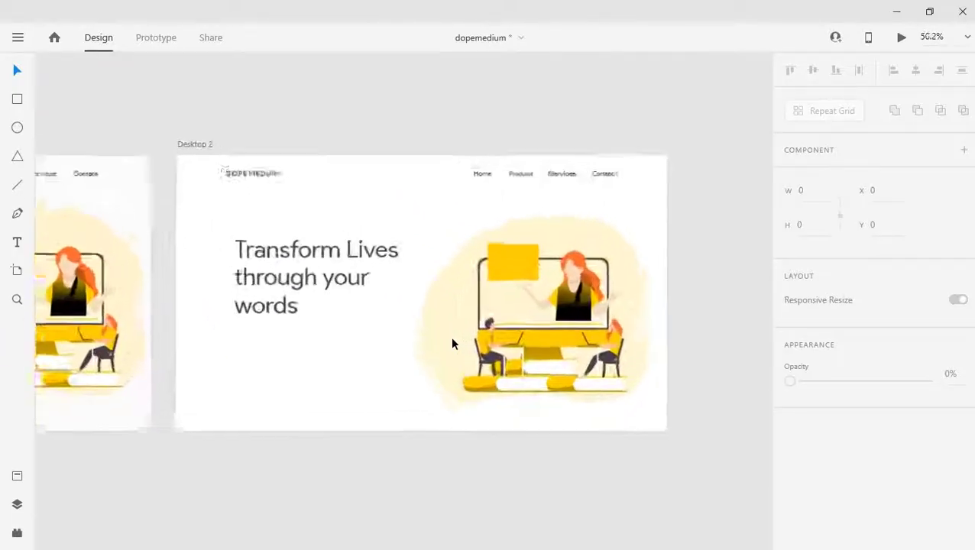
click(567, 329)
click(537, 463)
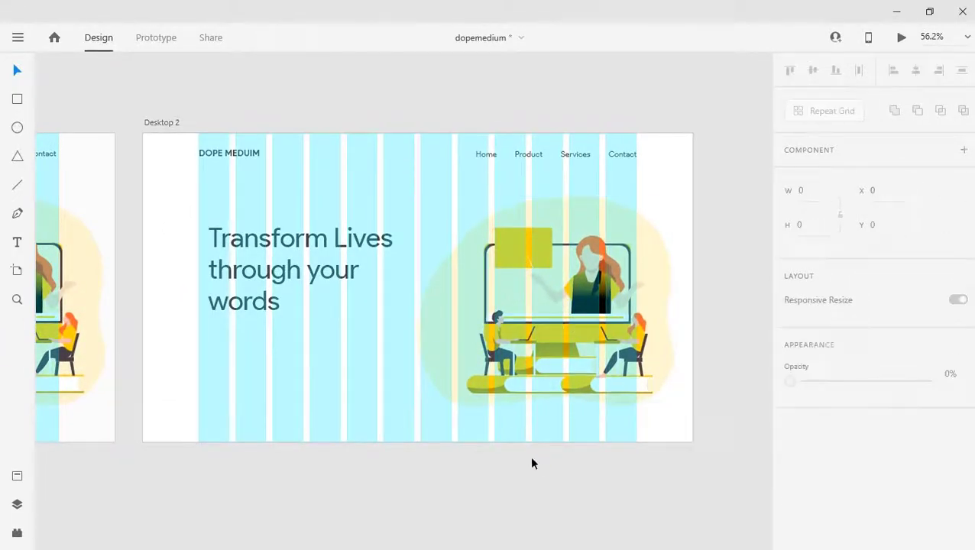
scroll(497, 374, up, 1)
drag(424, 269, 429, 292)
click(586, 288)
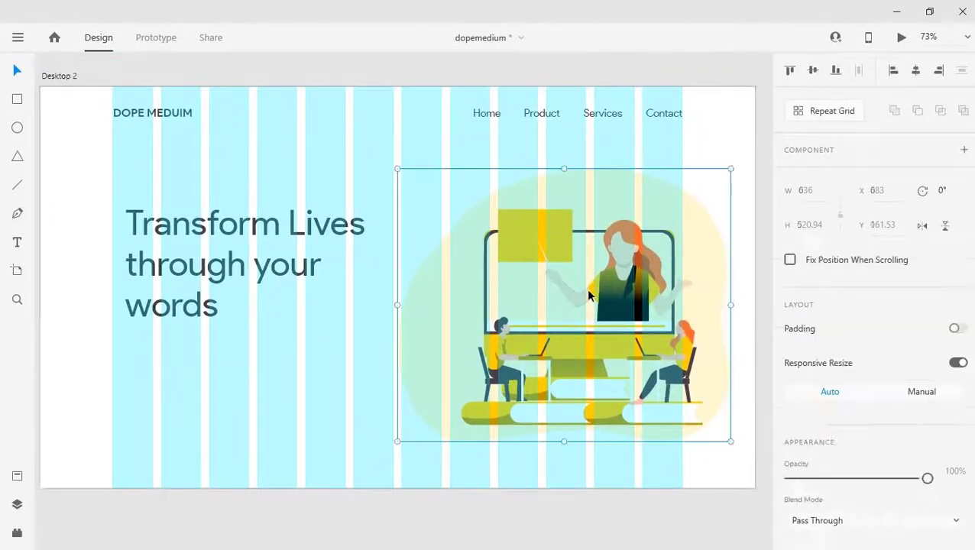
drag(585, 298, 583, 294)
click(261, 512)
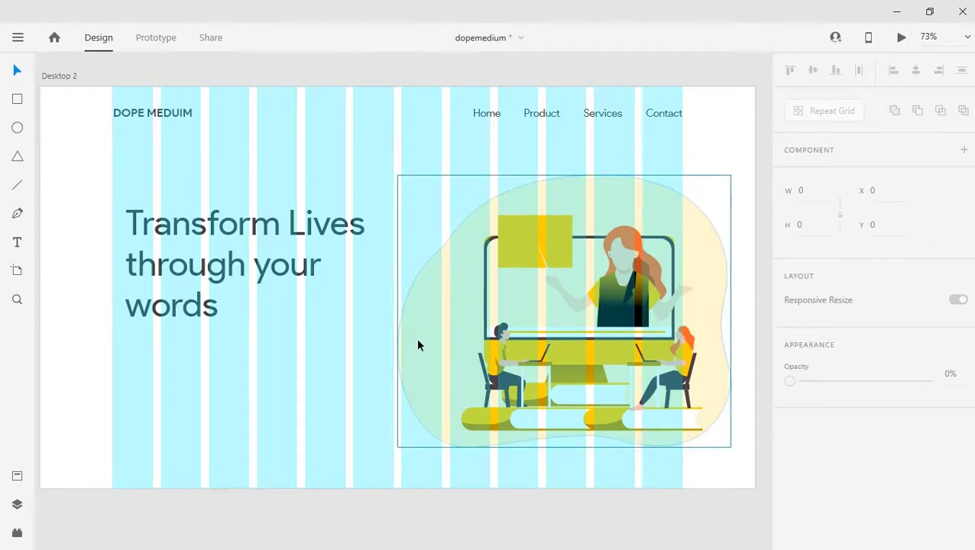
Step: Draw a 144 by 48 button rectangle below the heading on Desktop 2 at X 179, Y 475
scroll(417, 346, down, 5)
scroll(417, 345, up, 2)
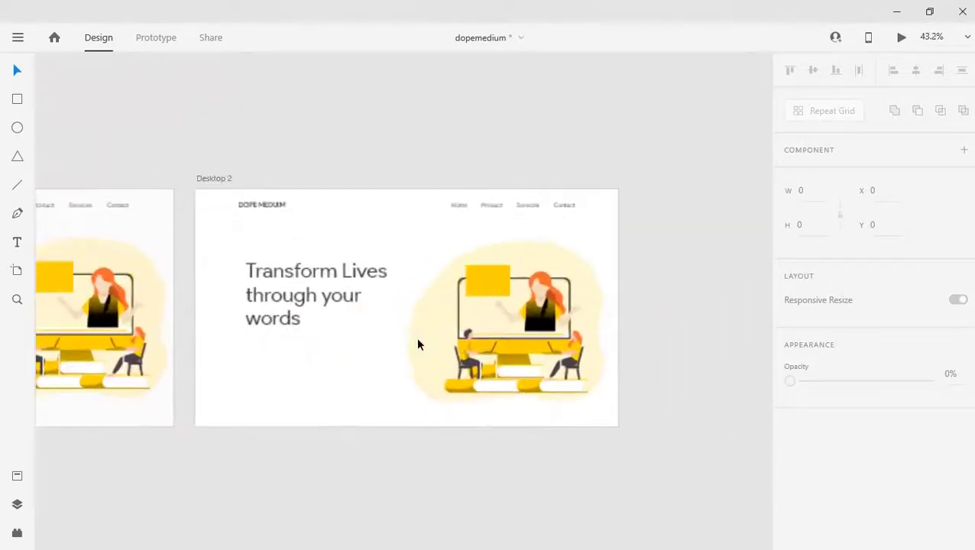
scroll(417, 345, up, 3)
key(ctrl+shift+apostrophe)
drag(418, 337, 451, 308)
scroll(450, 306, up, 2)
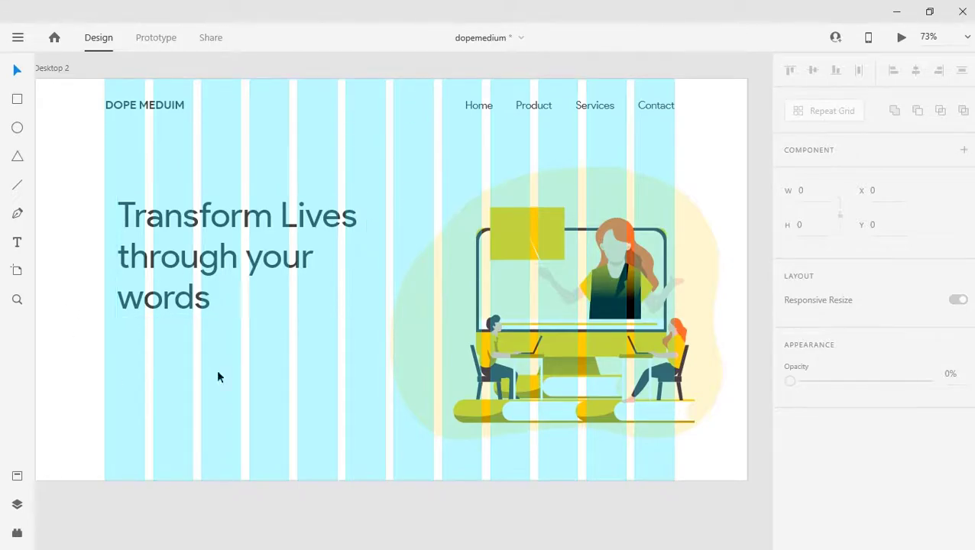
drag(126, 327, 204, 355)
Step: Fill the button rectangle with the saved colour #FFF4C2 and turn off its border
click(17, 504)
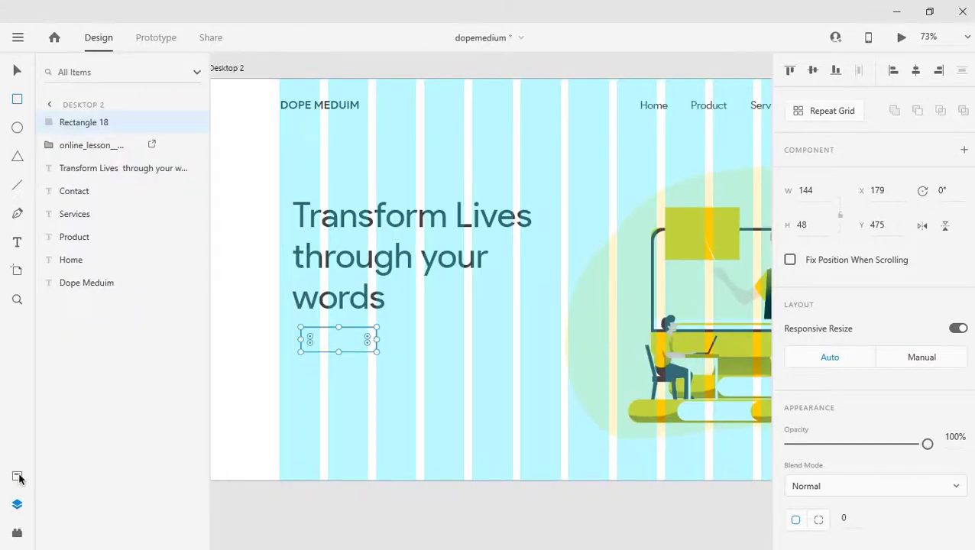
click(18, 477)
scroll(149, 474, up, 2)
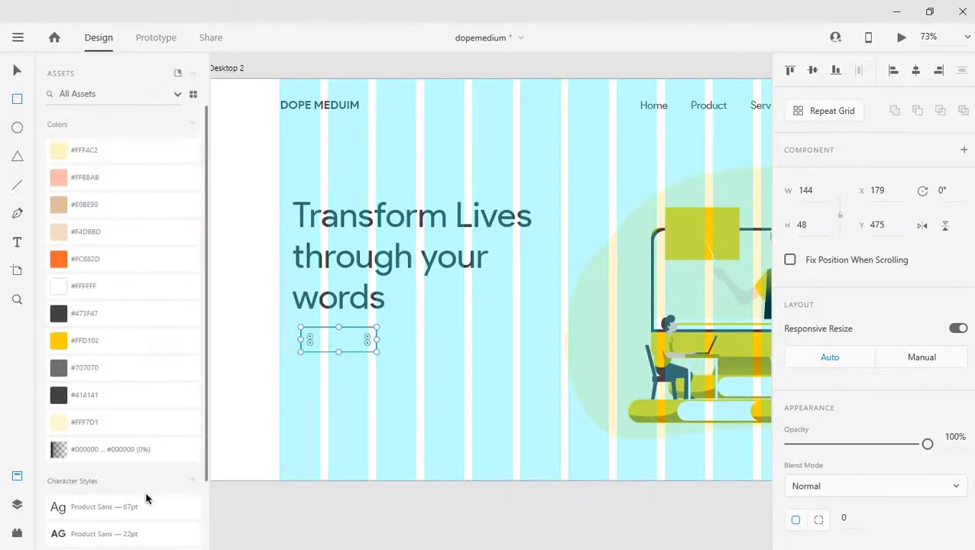
scroll(140, 470, down, 2)
scroll(145, 421, up, 2)
scroll(130, 367, down, 2)
scroll(114, 325, up, 2)
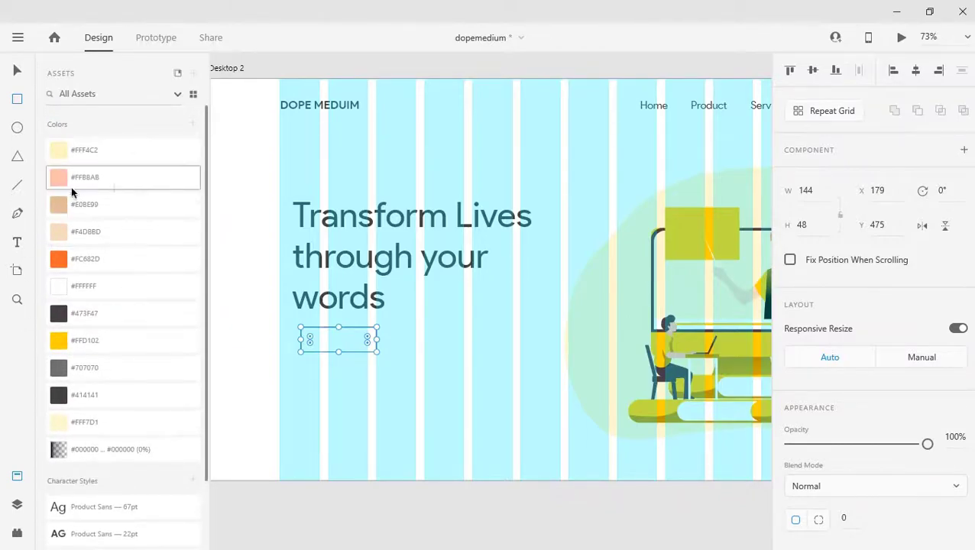
click(106, 149)
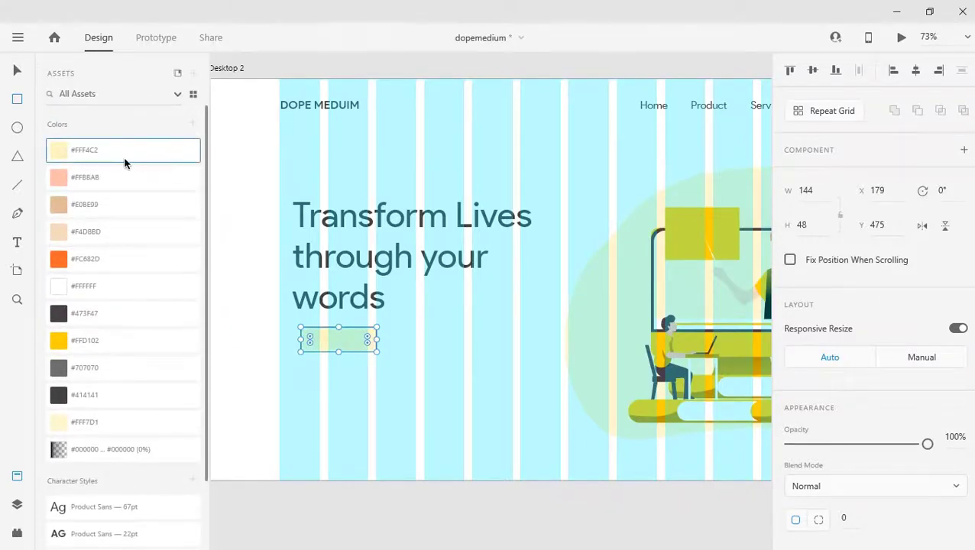
scroll(838, 486, down, 3)
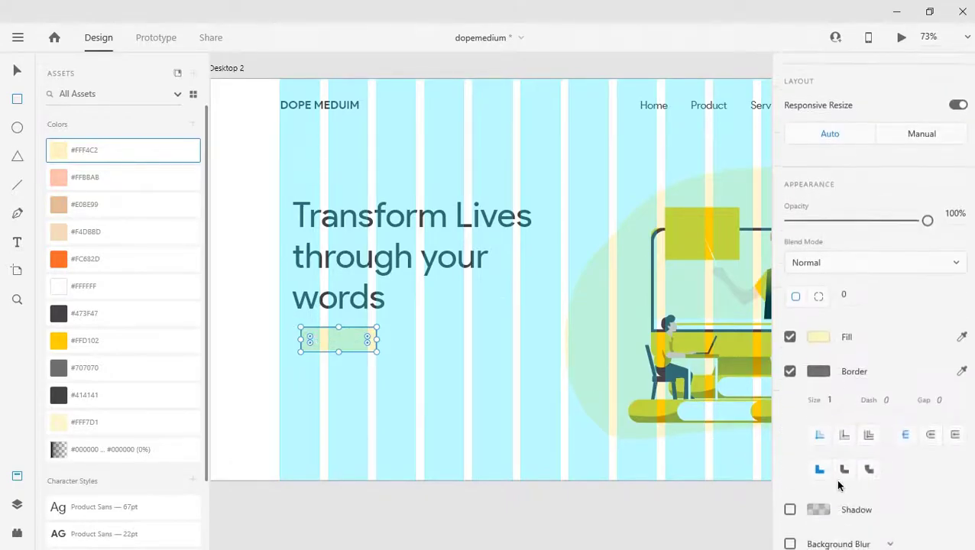
click(790, 372)
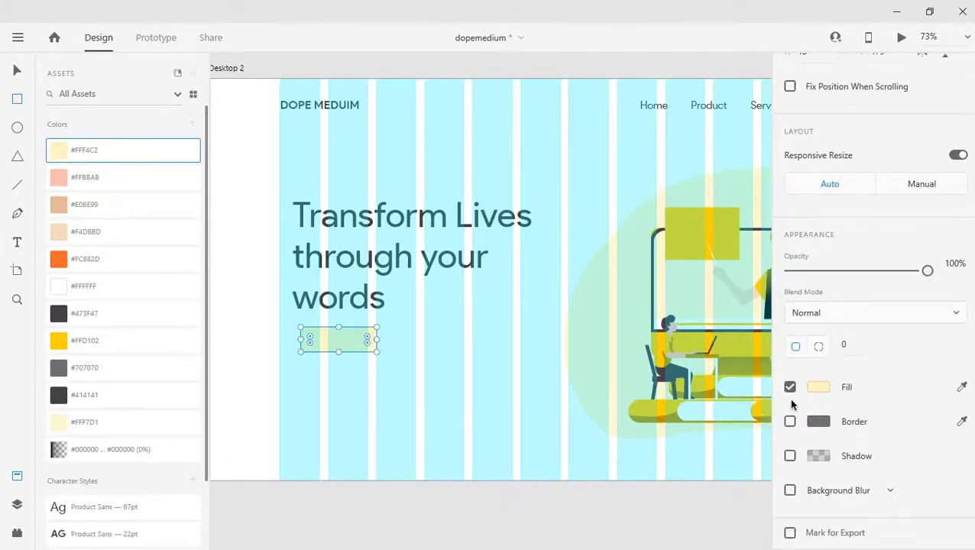
Step: Try the saved pink colour as the button rectangle's fill, and switch it back to #FFF4C2
click(814, 388)
click(78, 179)
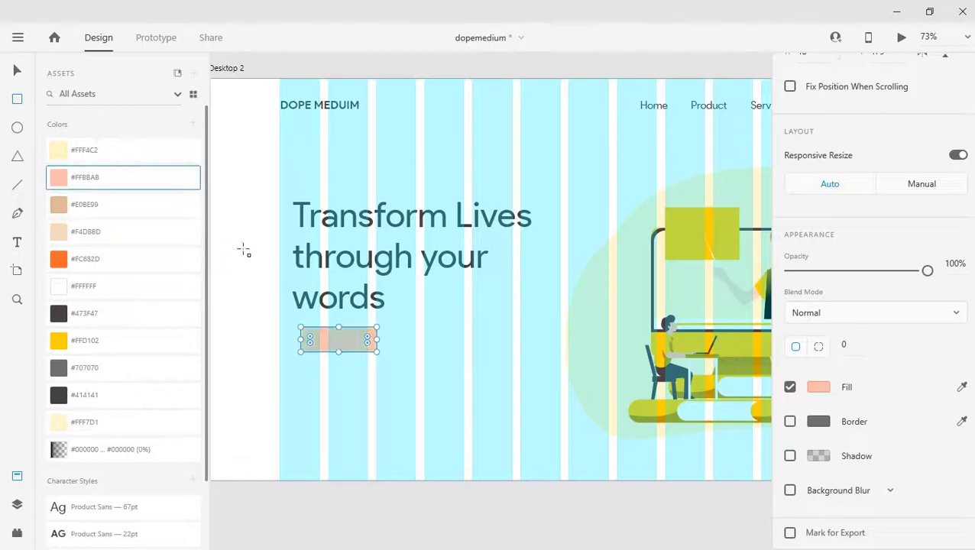
click(127, 157)
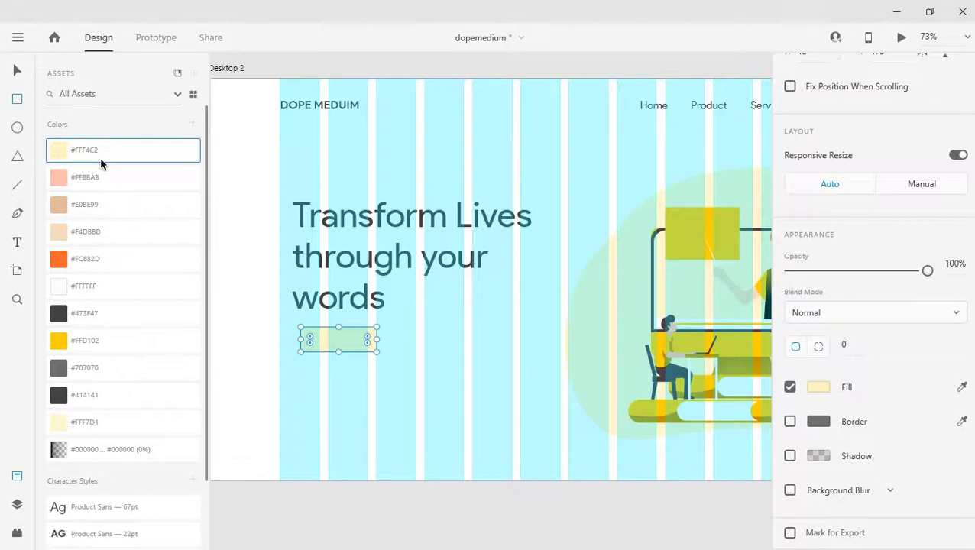
Step: Turn off the layout grid on the Desktop 2 artboard
click(18, 477)
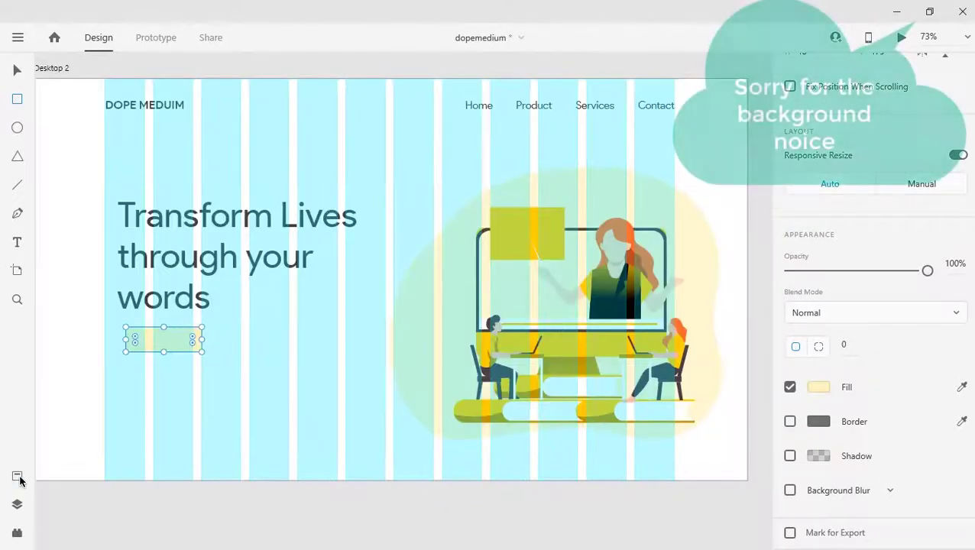
click(233, 519)
click(161, 339)
click(587, 479)
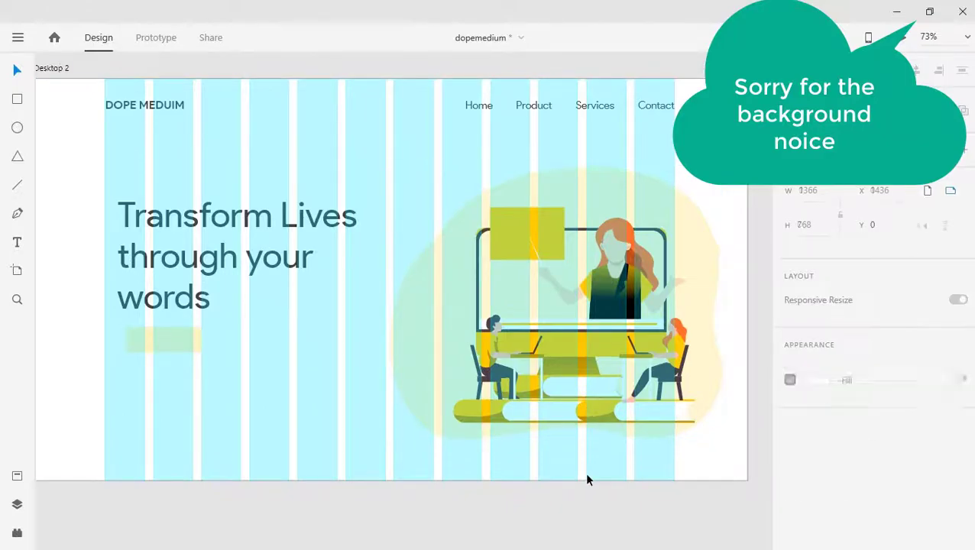
scroll(786, 512, down, 5)
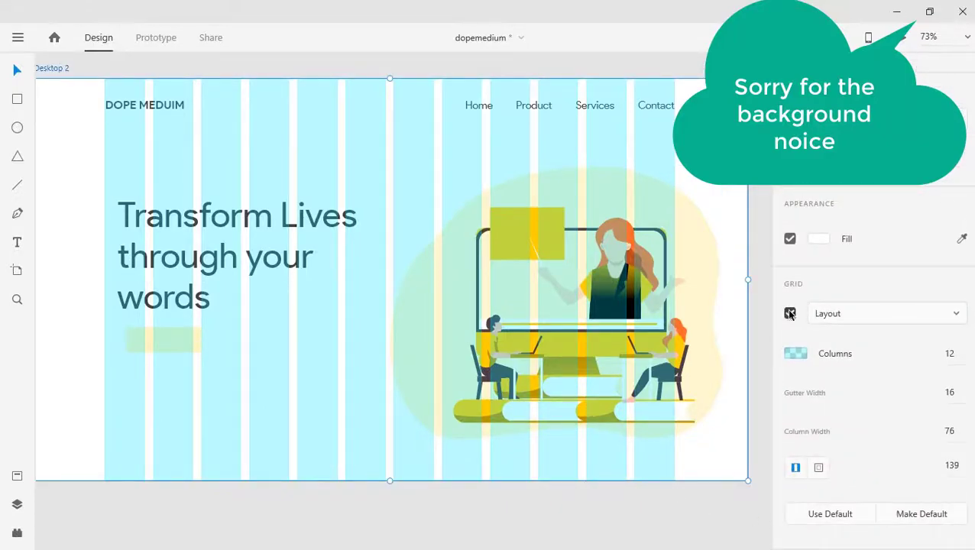
click(789, 314)
scroll(423, 383, down, 3)
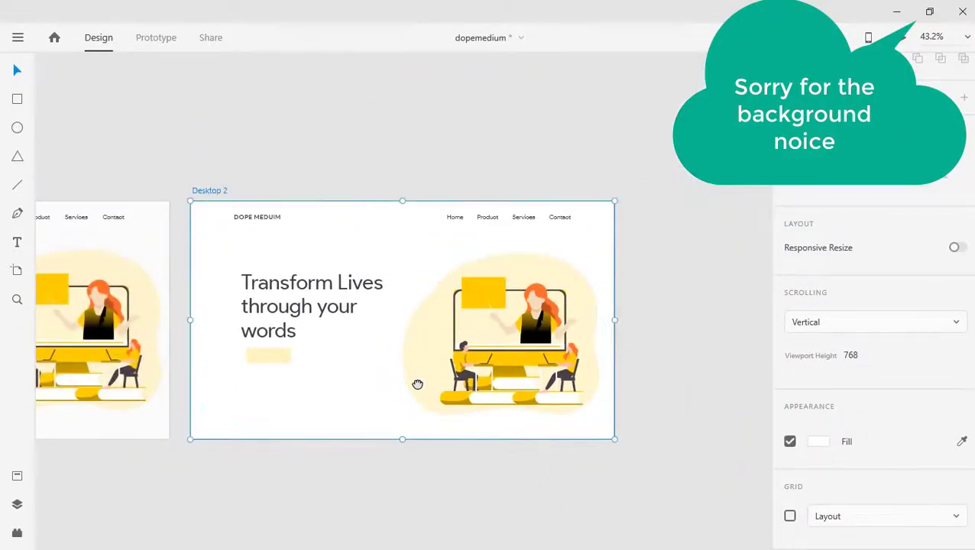
Step: Move the button rectangle on Desktop 2 to X 162, Y 475, in line with the heading's left edge
drag(417, 383, 365, 398)
scroll(365, 393, up, 3)
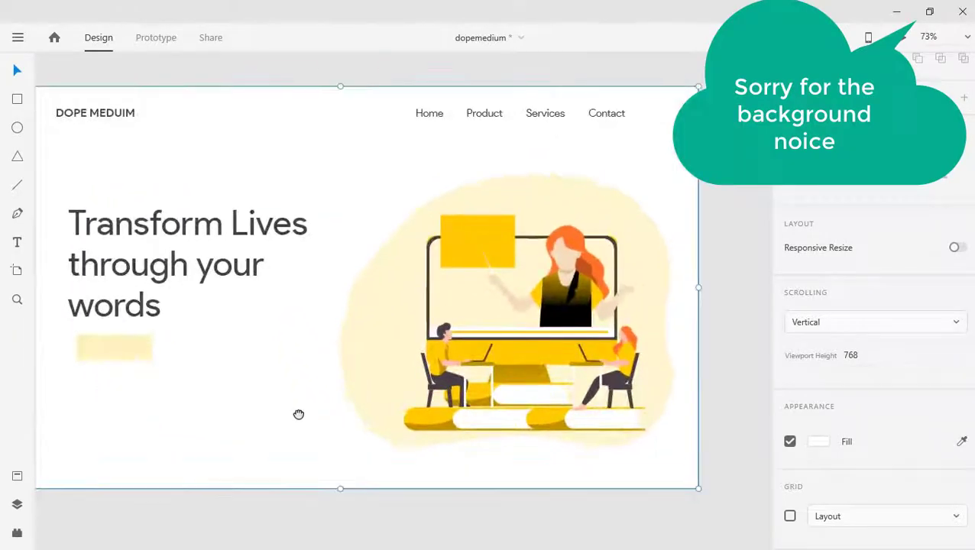
drag(298, 413, 435, 408)
click(259, 346)
drag(256, 352, 556, 362)
Step: Add the text label "Start Now" on the button rectangle on Desktop 2
scroll(267, 345, down, 2)
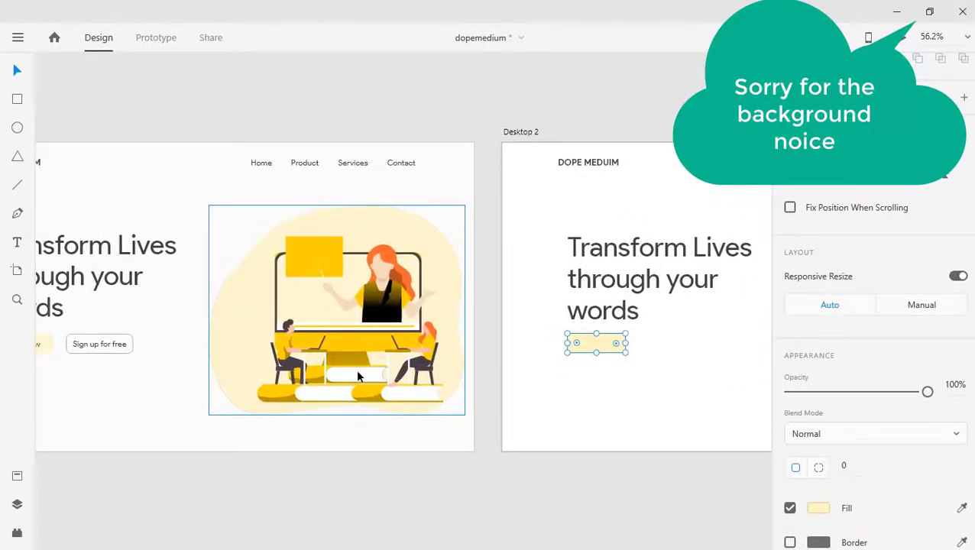
drag(357, 373, 127, 354)
click(464, 377)
key(t)
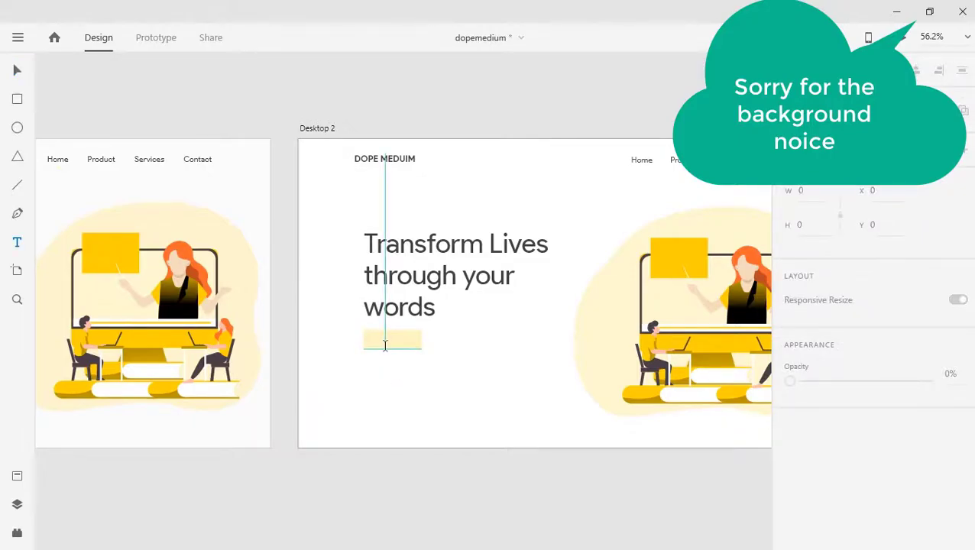
click(385, 345)
text(Start Now)
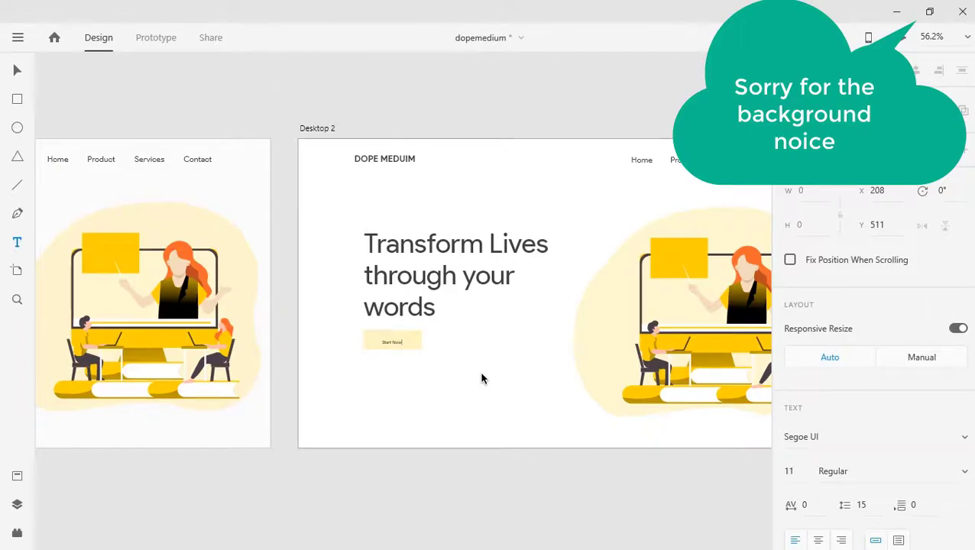
key(Escape)
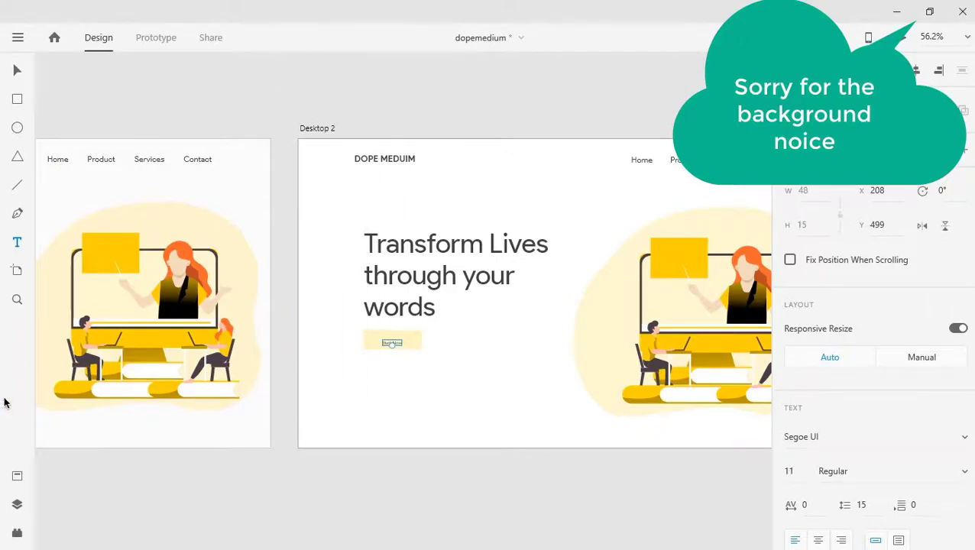
Step: Apply the saved Product Sans 20pt character style to the Start Now label and centre it on the button rectangle
click(16, 506)
click(17, 476)
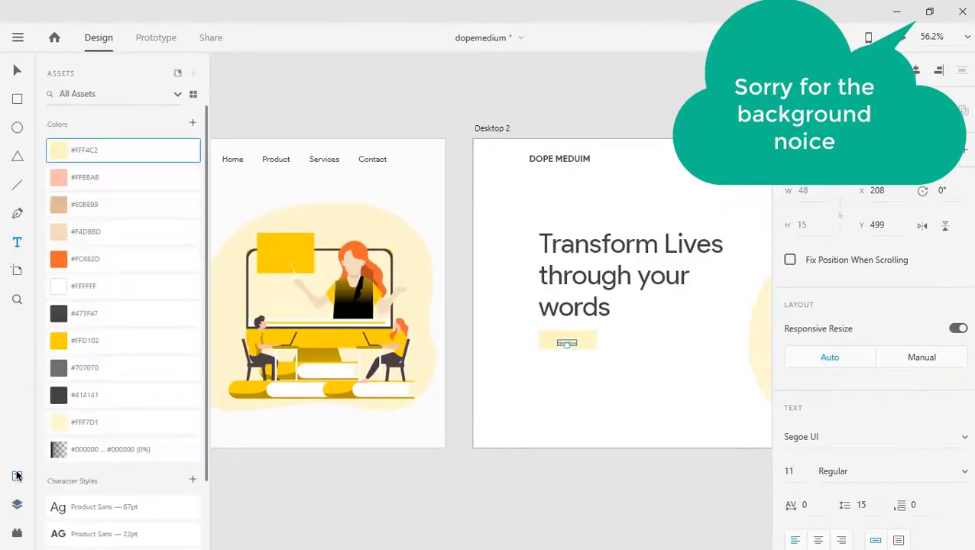
scroll(146, 442, down, 2)
click(113, 481)
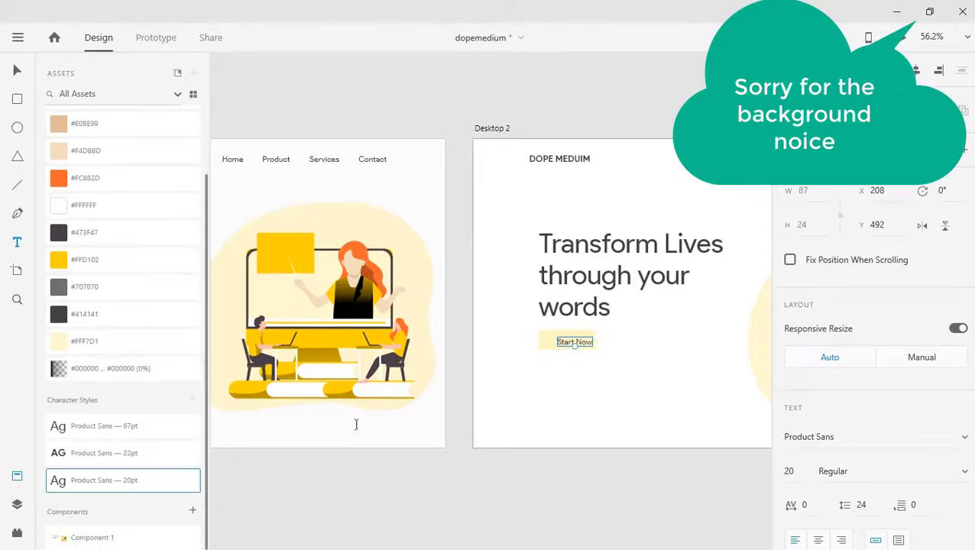
click(17, 70)
drag(573, 337, 568, 337)
click(593, 393)
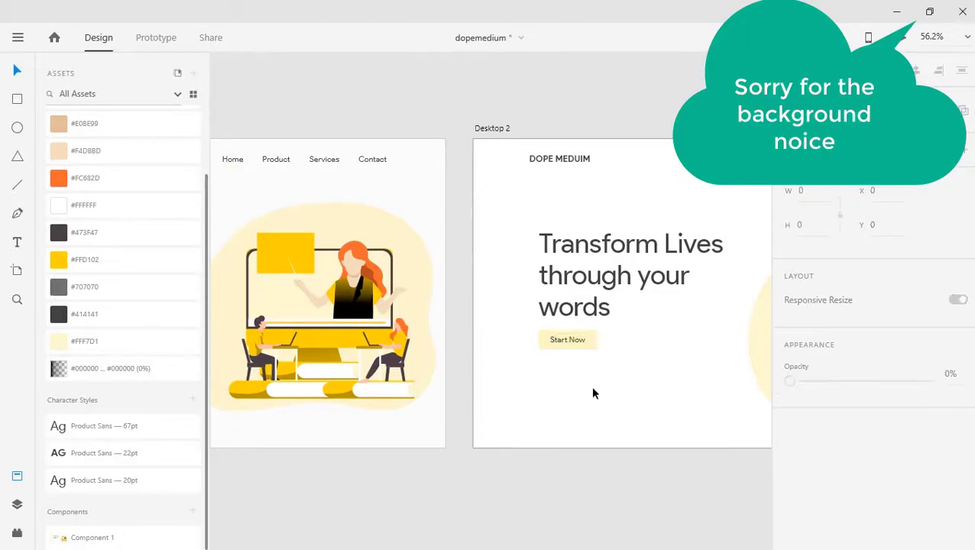
Step: Compare the button rectangle's size and corner radius with the original Start Now button on Desktop 1
click(586, 343)
drag(444, 348, 828, 344)
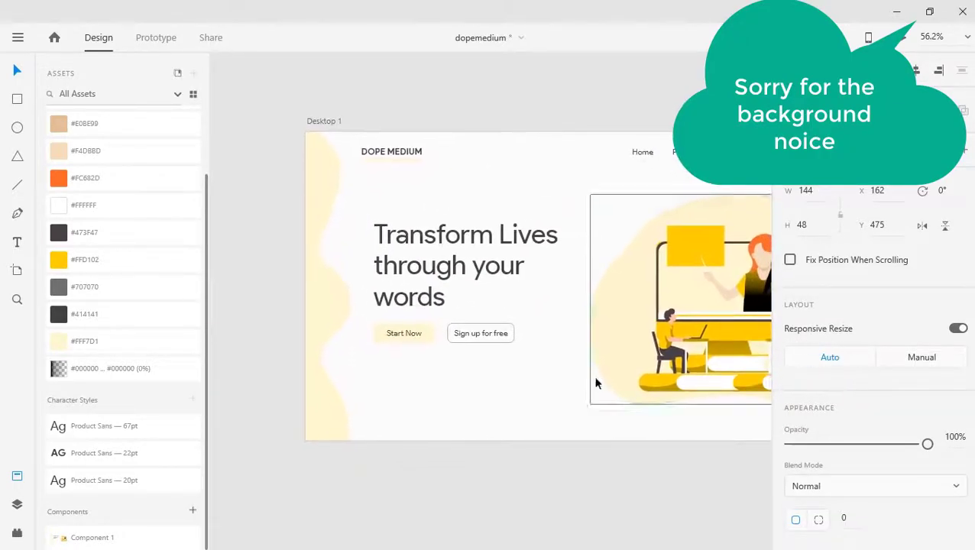
click(422, 333)
drag(564, 342, 227, 334)
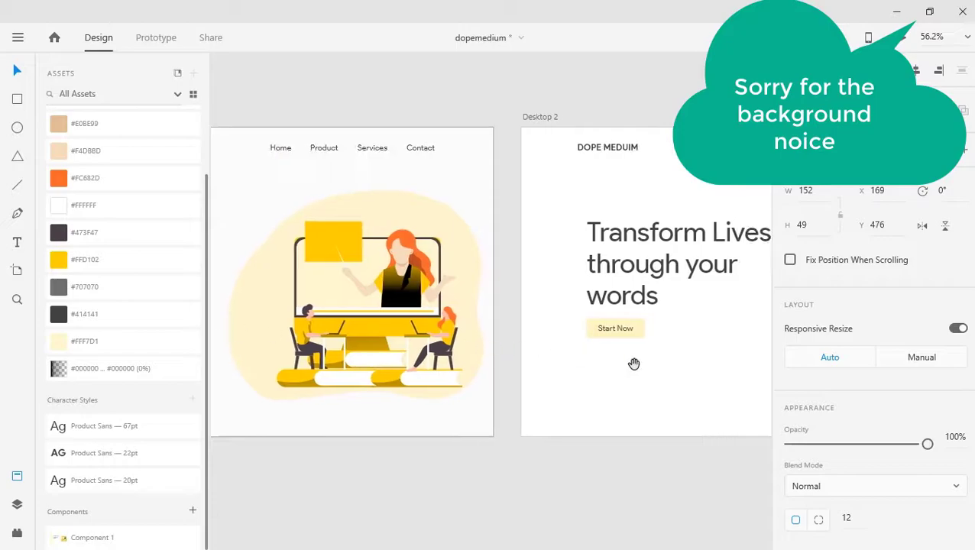
drag(633, 364, 522, 368)
scroll(525, 364, up, 5)
scroll(550, 369, right, 3)
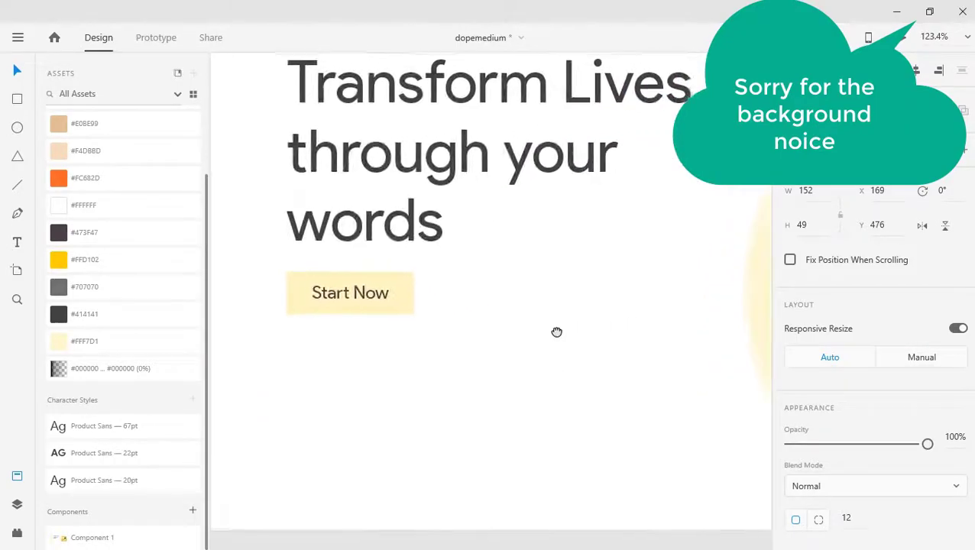
scroll(557, 331, up, 3)
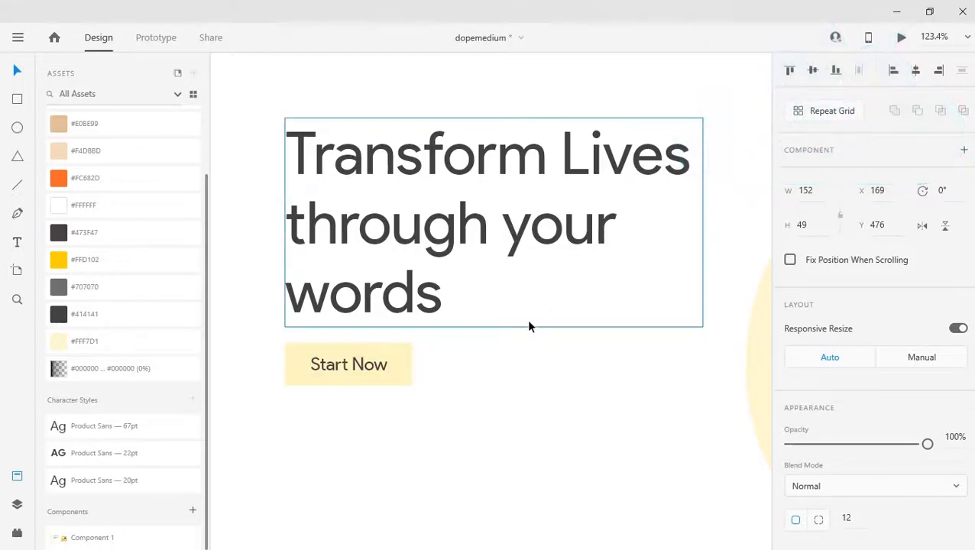
Step: Round the corners of the Start Now button rectangle on Desktop 2 to a radius of 14
click(244, 393)
scroll(429, 369, down, 5)
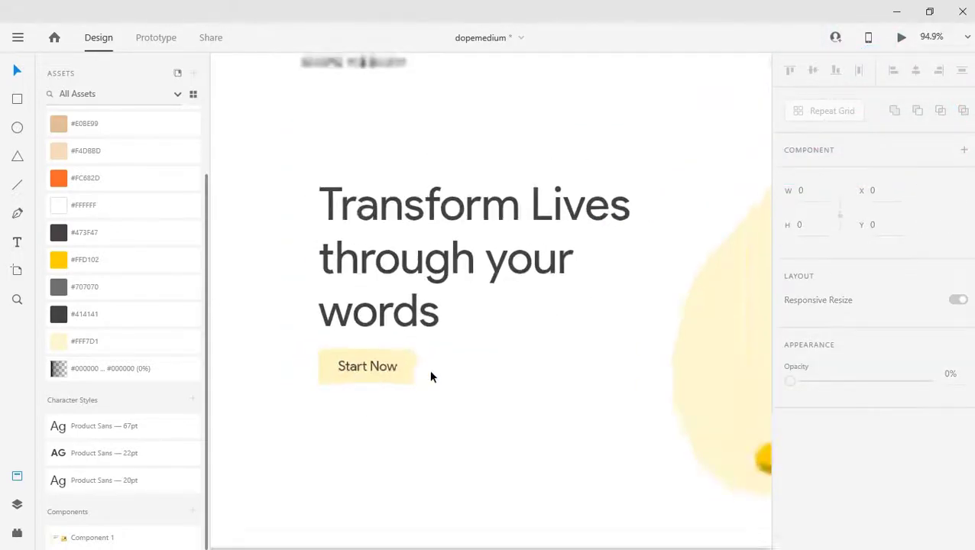
scroll(432, 368, up, 3)
scroll(431, 376, up, 2)
click(403, 372)
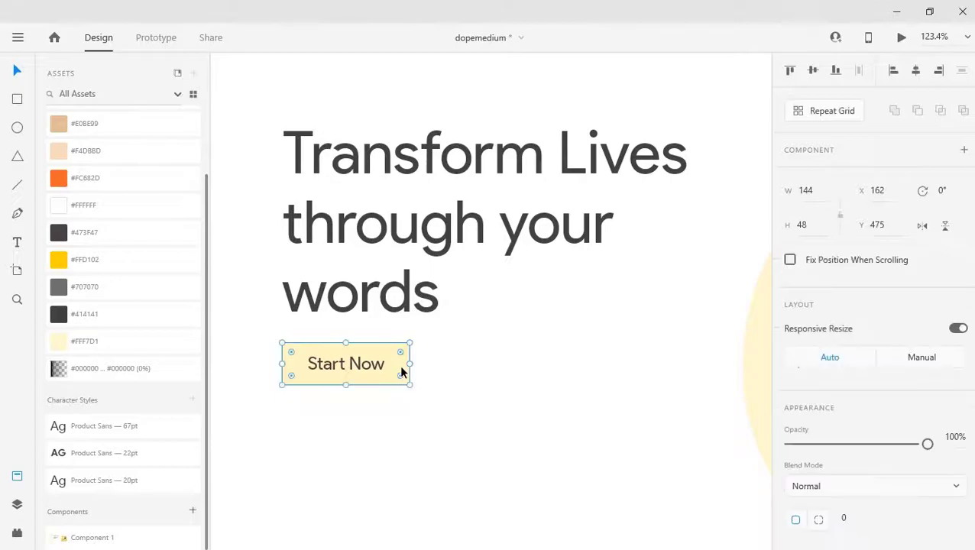
drag(401, 374, 369, 348)
scroll(370, 343, left, 5)
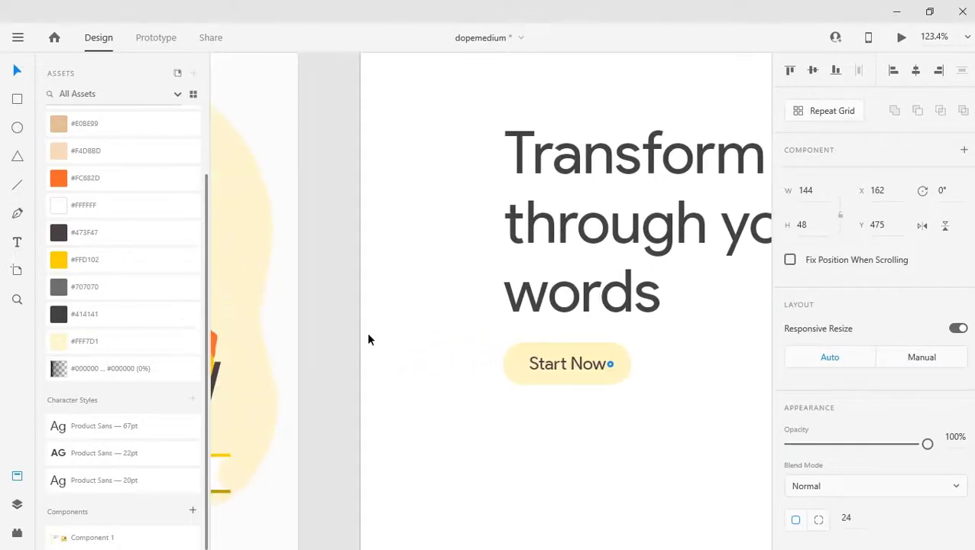
drag(612, 389, 727, 469)
click(664, 386)
drag(702, 385, 475, 379)
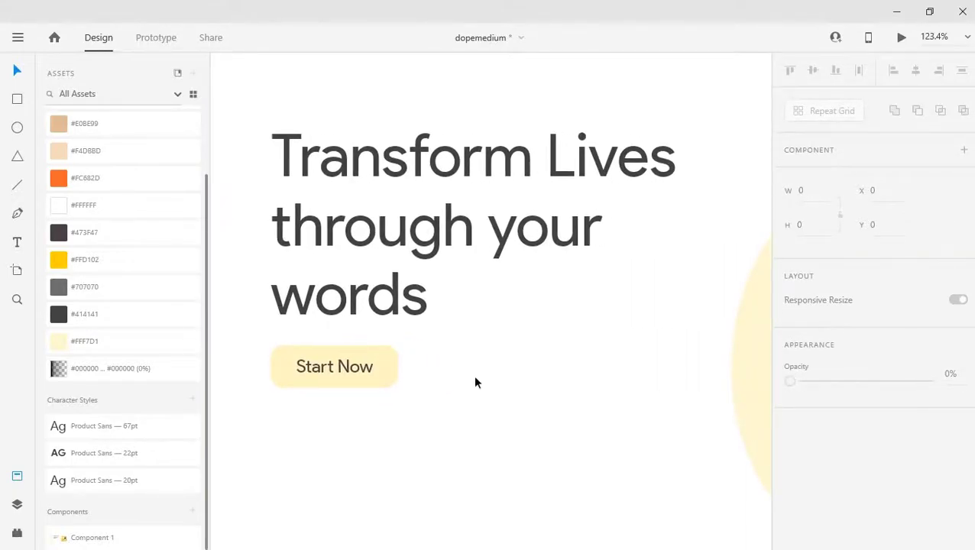
Step: Duplicate the Start Now rectangle and its label, placing the copy to the right of the first button at the same height
click(388, 370)
scroll(969, 473, down, 2)
click(327, 411)
drag(482, 388, 308, 338)
key(alt)
drag(343, 372, 493, 368)
click(531, 442)
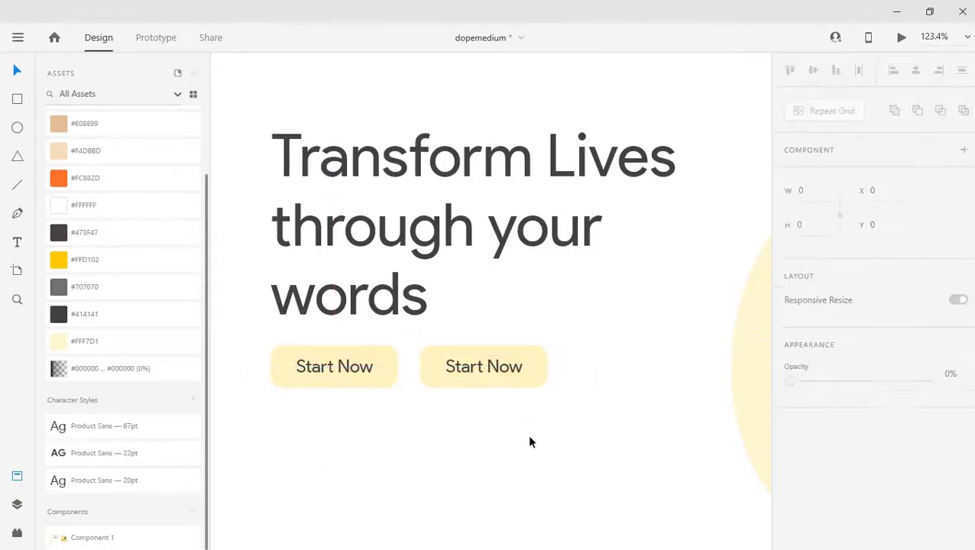
Step: Show the layout grid on Desktop 2 and move the second Start Now button with its label to X 347, Y 475
scroll(794, 504, down, 2)
click(790, 515)
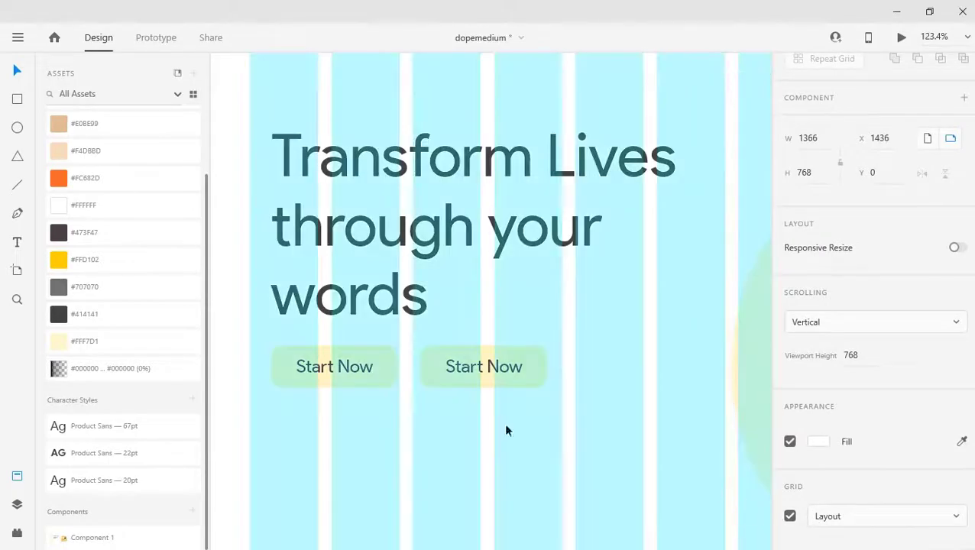
drag(590, 446, 489, 369)
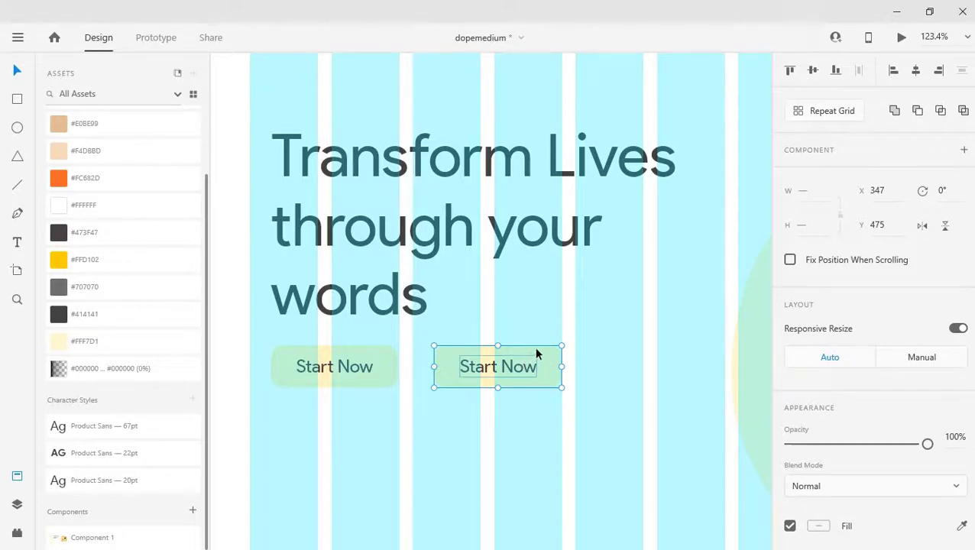
click(503, 430)
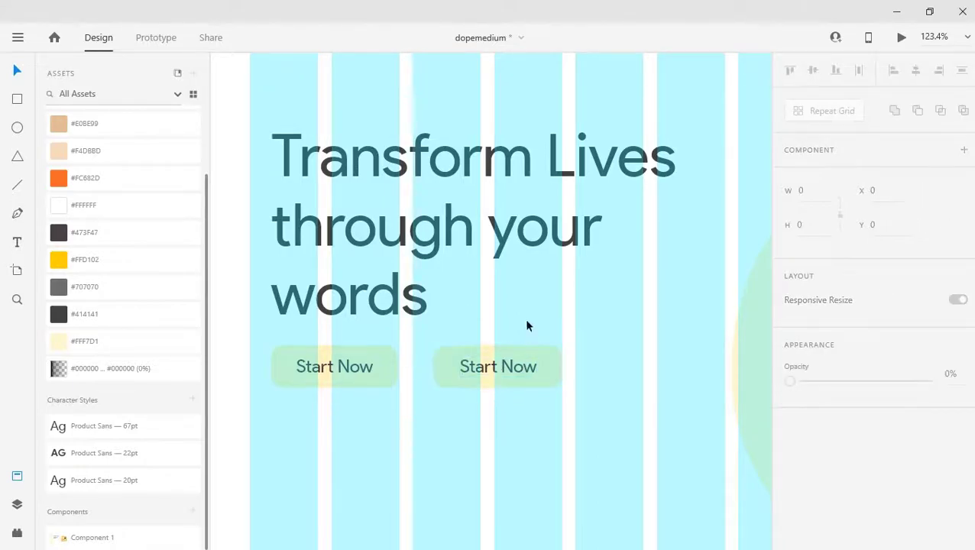
Step: Hide the layout grid on the Desktop 2 artboard again
click(525, 381)
click(580, 443)
scroll(786, 492, down, 3)
scroll(784, 490, down, 1)
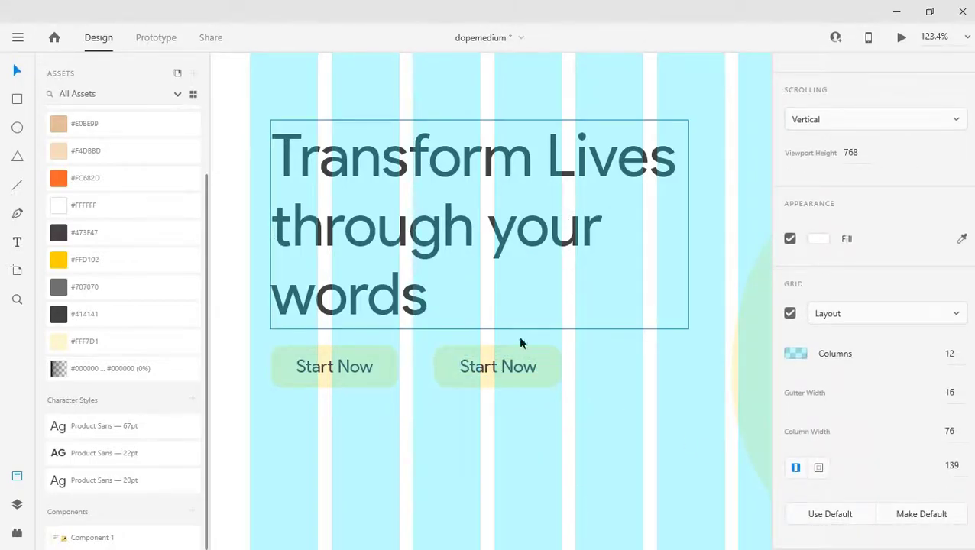
scroll(827, 469, up, 1)
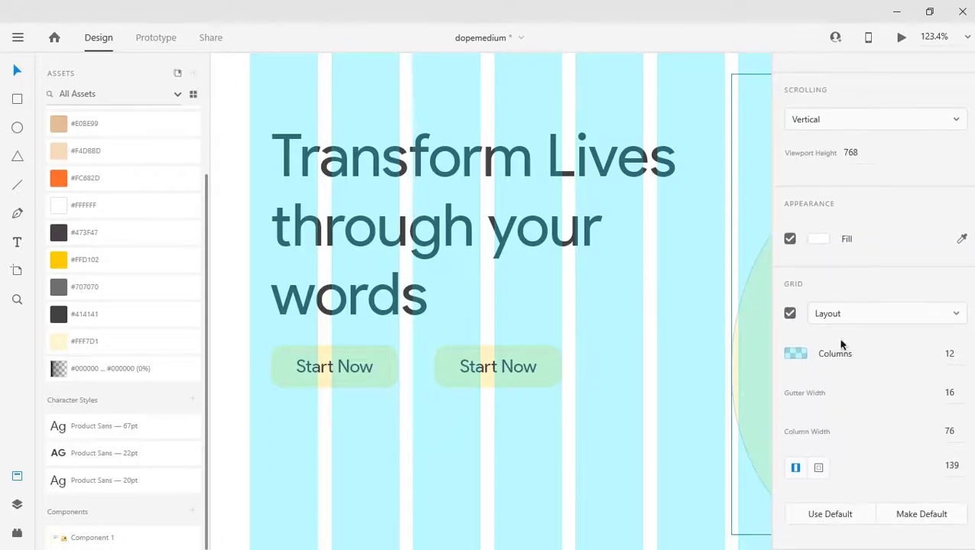
click(790, 313)
click(619, 459)
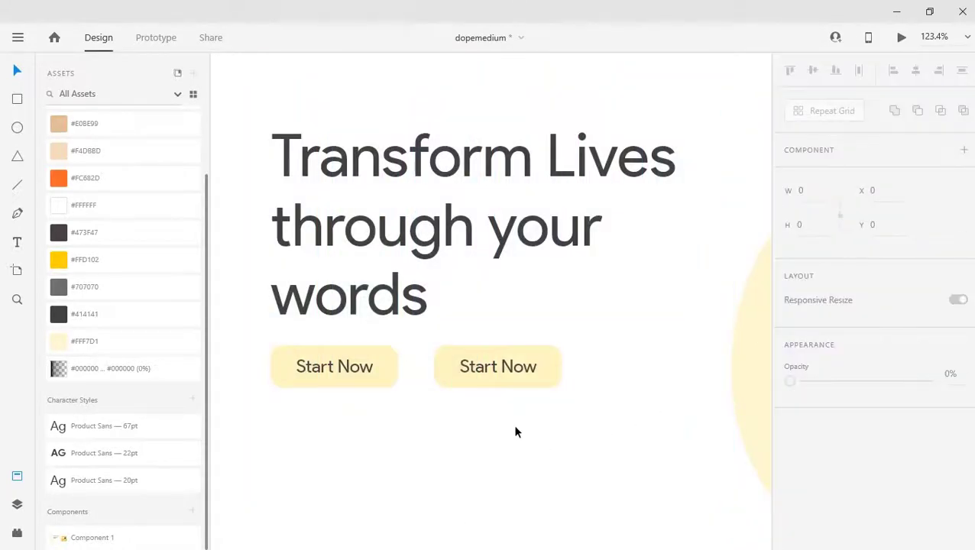
Step: Turn on the border and turn off the fill of the second Start Now button's rectangle
scroll(541, 392, down, 4)
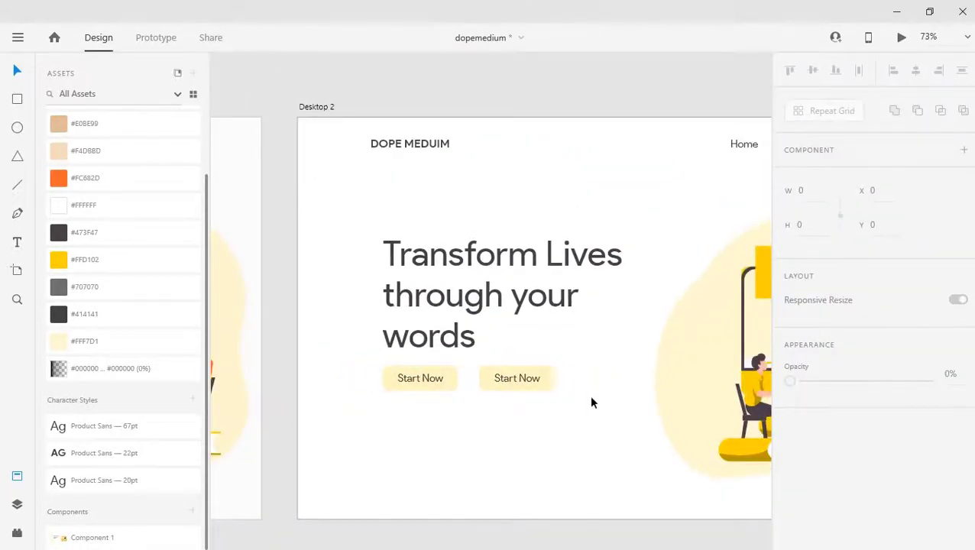
scroll(553, 405, down, 4)
scroll(548, 407, up, 3)
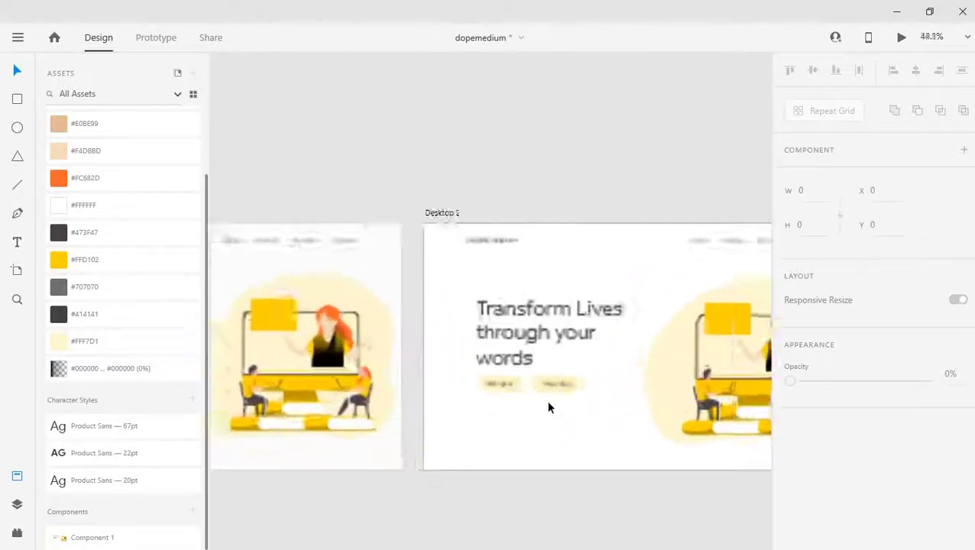
scroll(548, 407, up, 5)
scroll(604, 398, down, 1)
drag(613, 403, 505, 447)
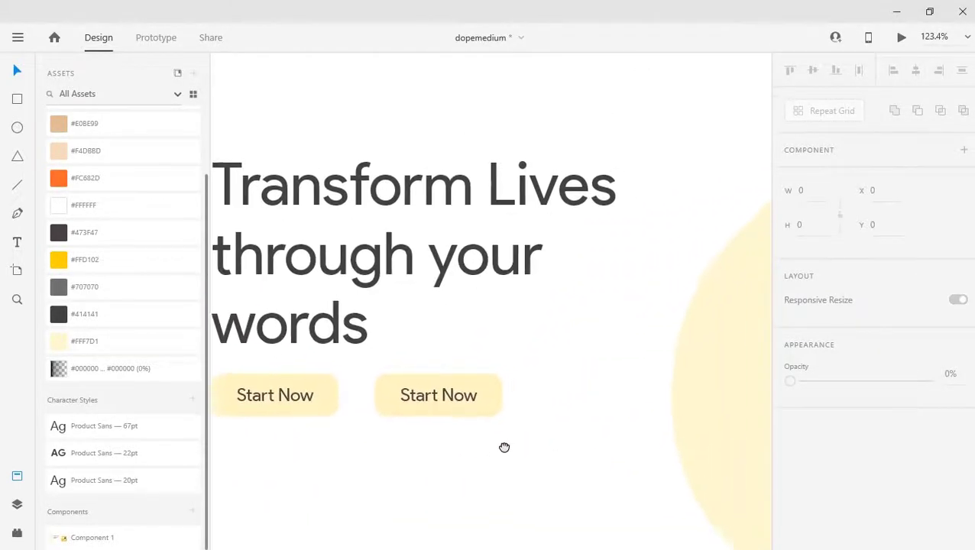
scroll(502, 447, up, 3)
click(480, 383)
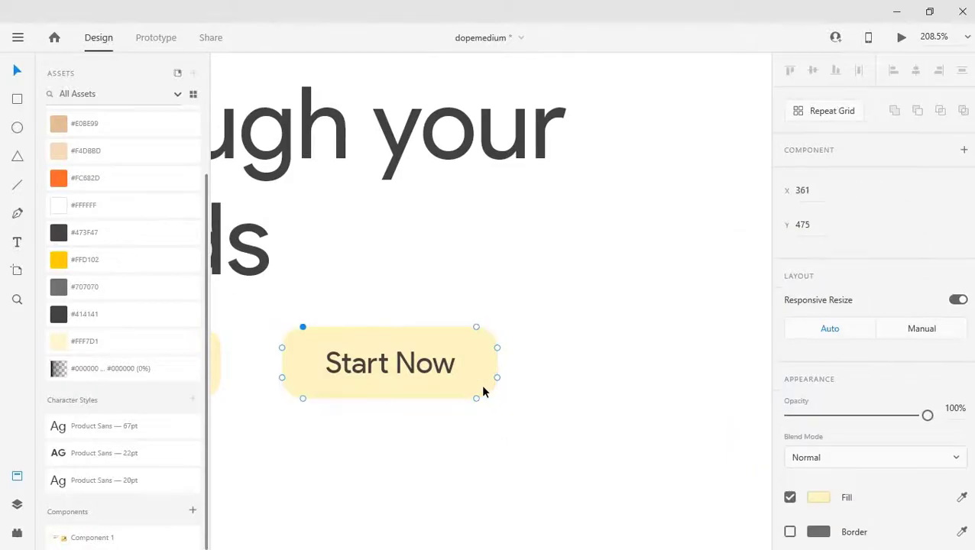
double_click(452, 399)
scroll(803, 483, down, 3)
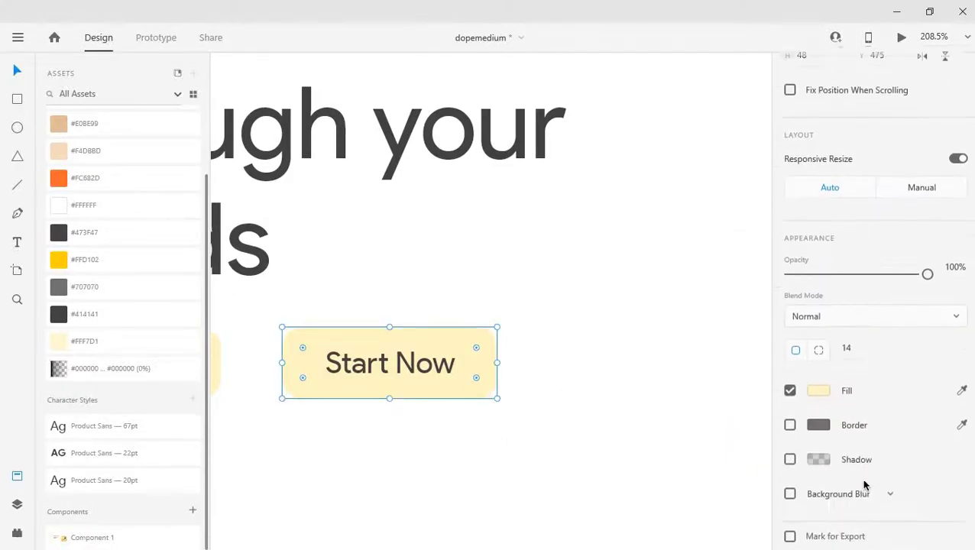
click(790, 421)
click(790, 387)
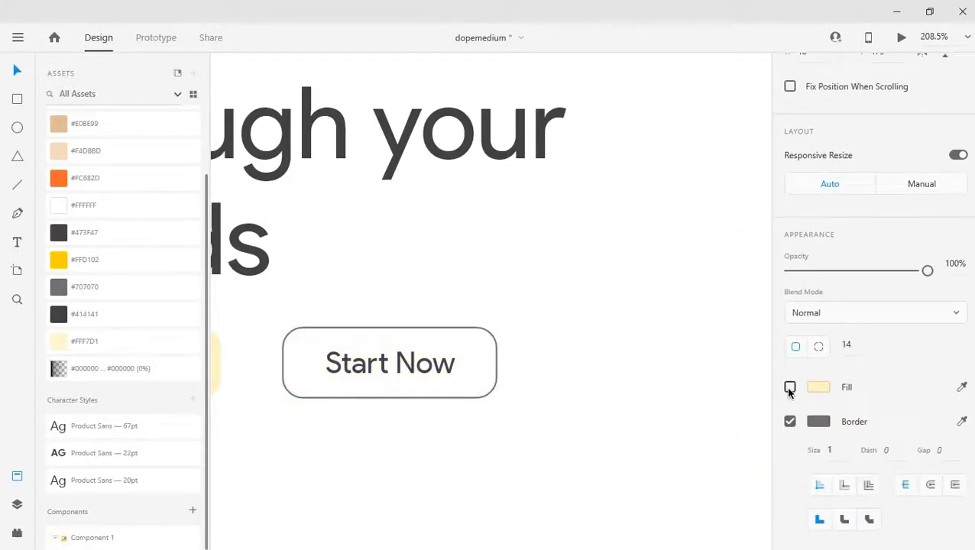
click(818, 421)
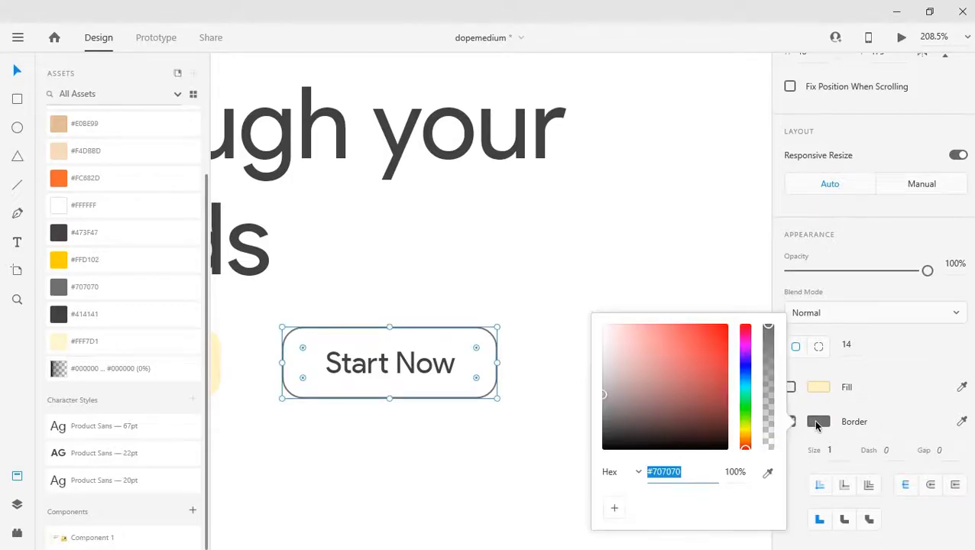
click(699, 473)
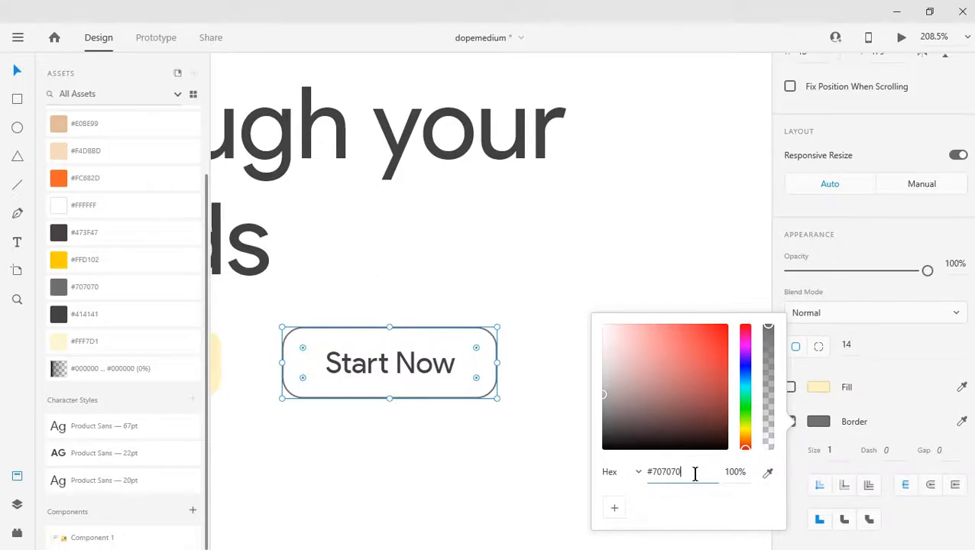
click(888, 356)
Step: Try several border sizes on the second button's rectangle and set the border size to 4
scroll(841, 470, down, 2)
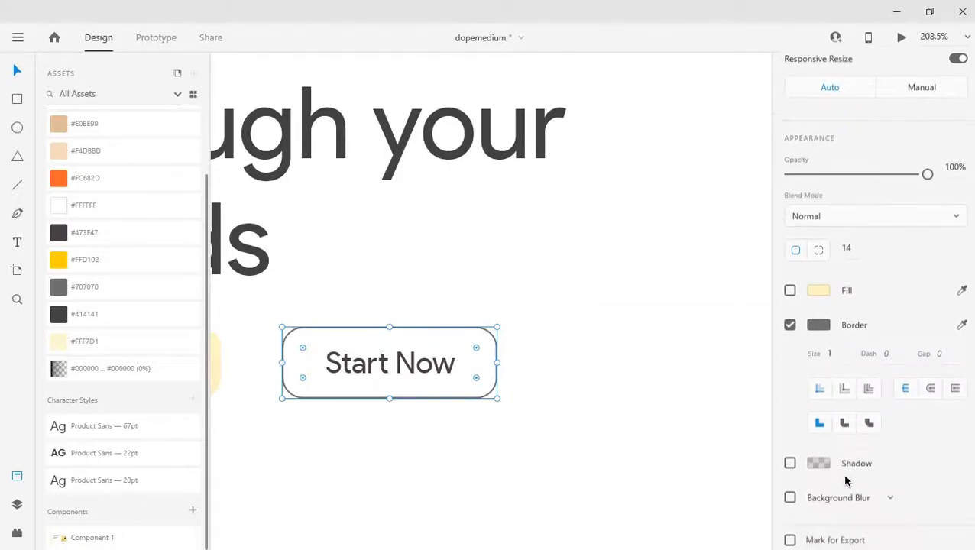
click(831, 344)
text(31)
key(Return)
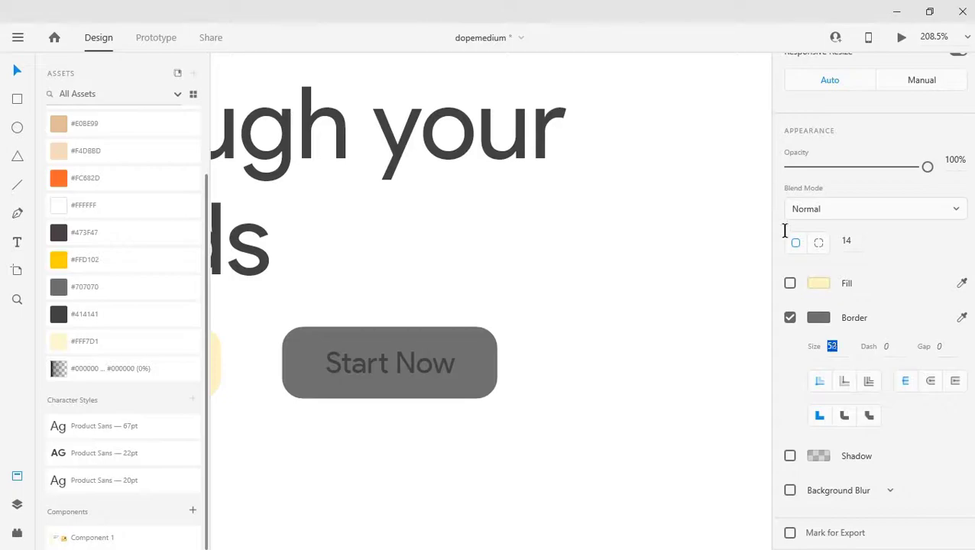
text(3)
key(Return)
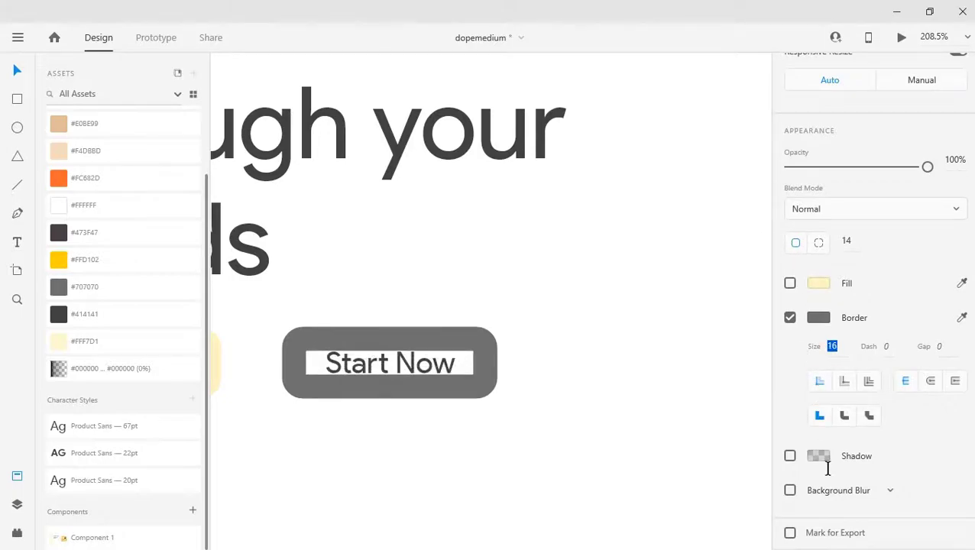
text(5)
key(Return)
text(4)
key(Return)
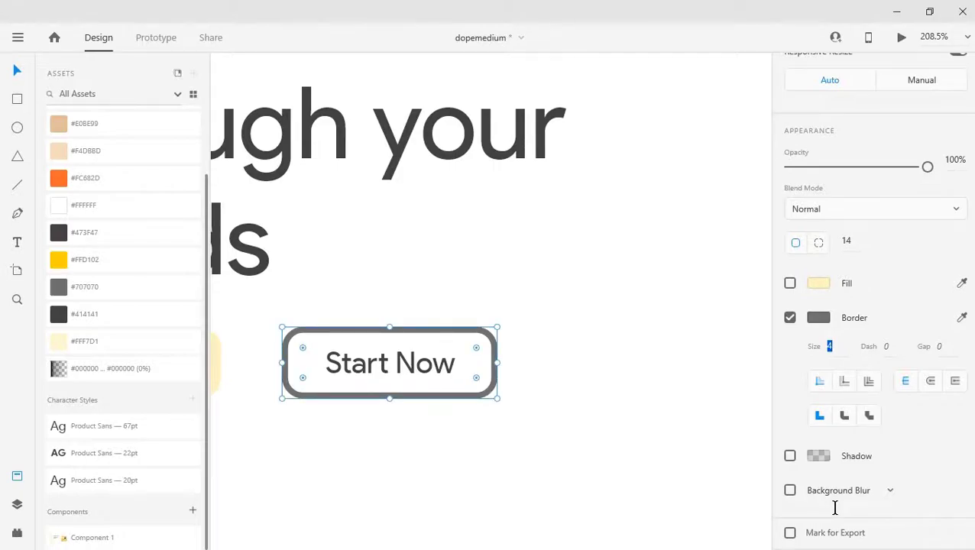
Step: Set the border size of the second Start Now button's rectangle to 1
text(0)
key(Return)
text(1)
key(Return)
click(504, 428)
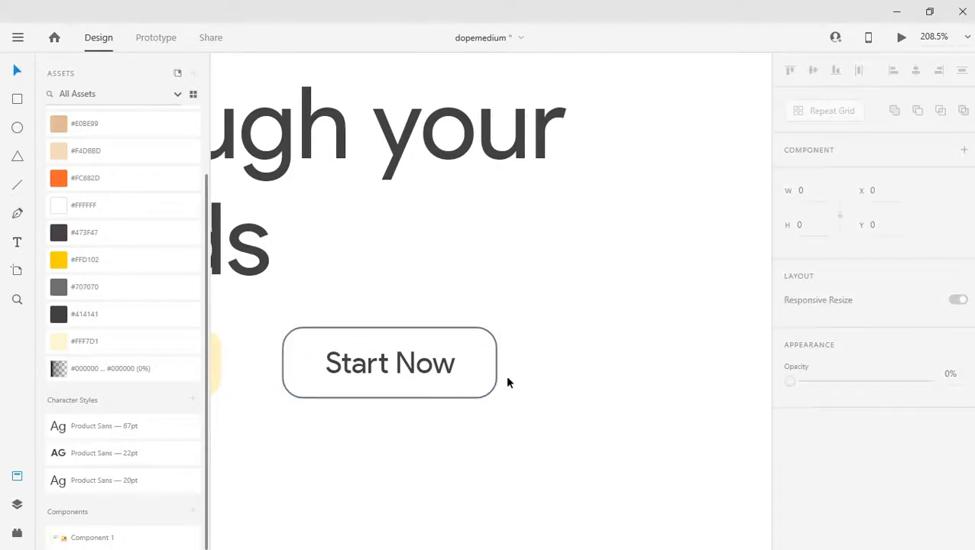
Step: Check the outlined Start Now button's label placement and compare Desktop 2 with the original page on Desktop 1
click(422, 363)
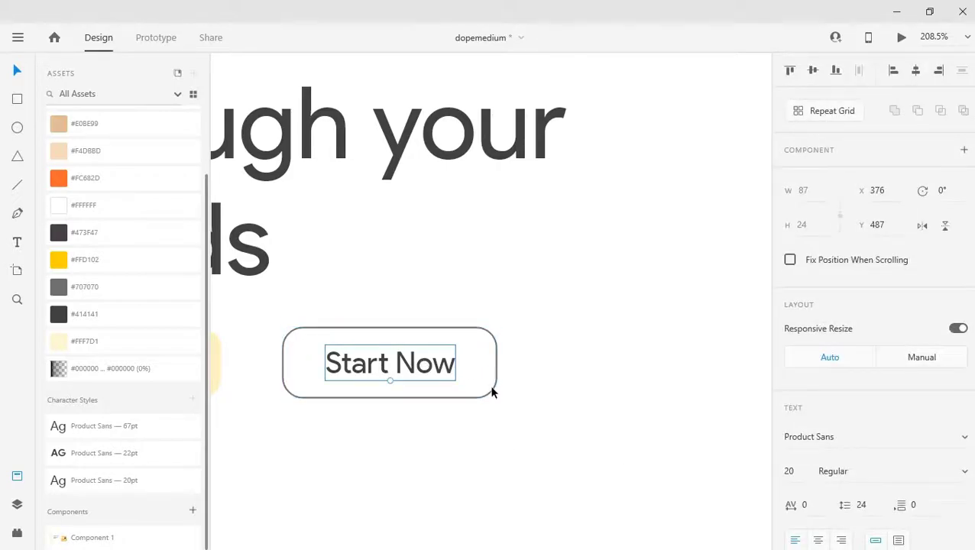
click(499, 413)
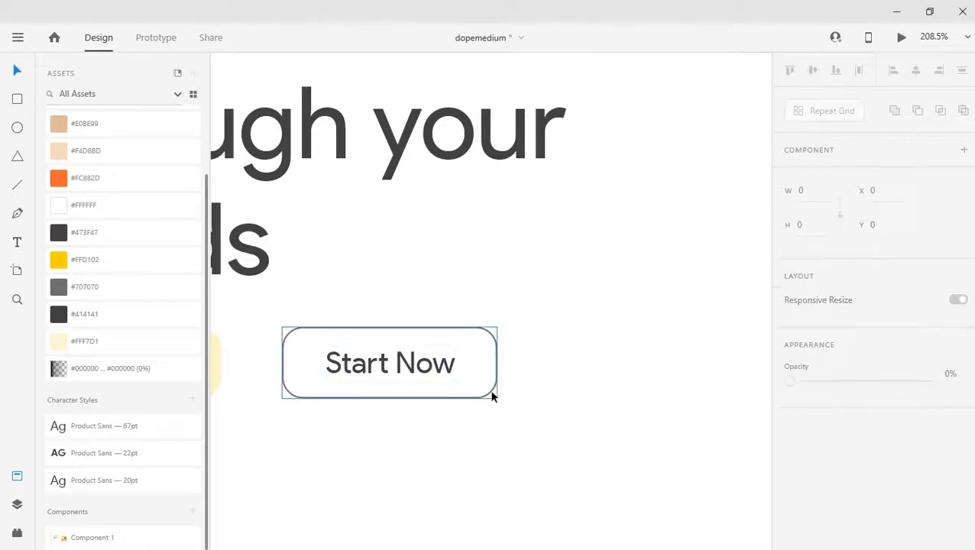
click(486, 385)
scroll(846, 77, down, 2)
scroll(795, 167, up, 2)
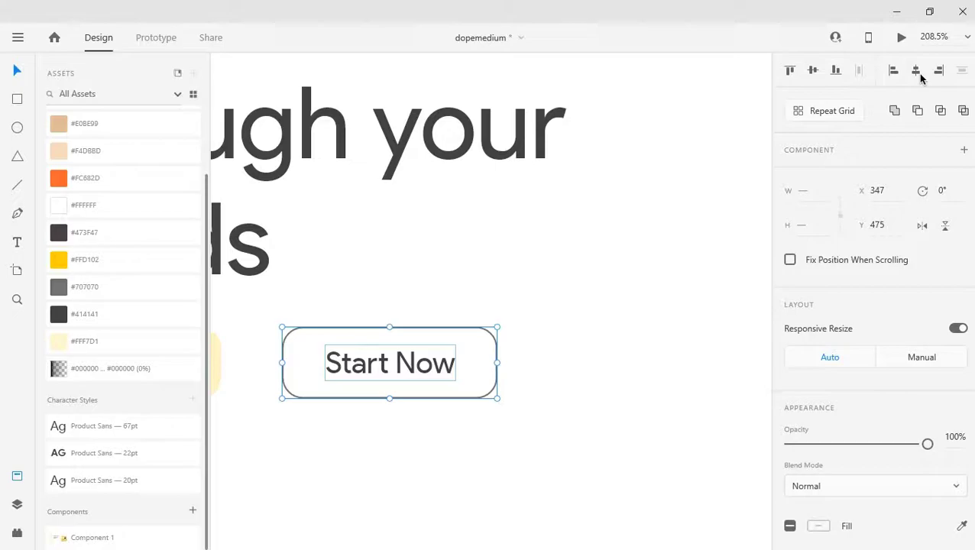
click(565, 359)
scroll(567, 344, down, 6)
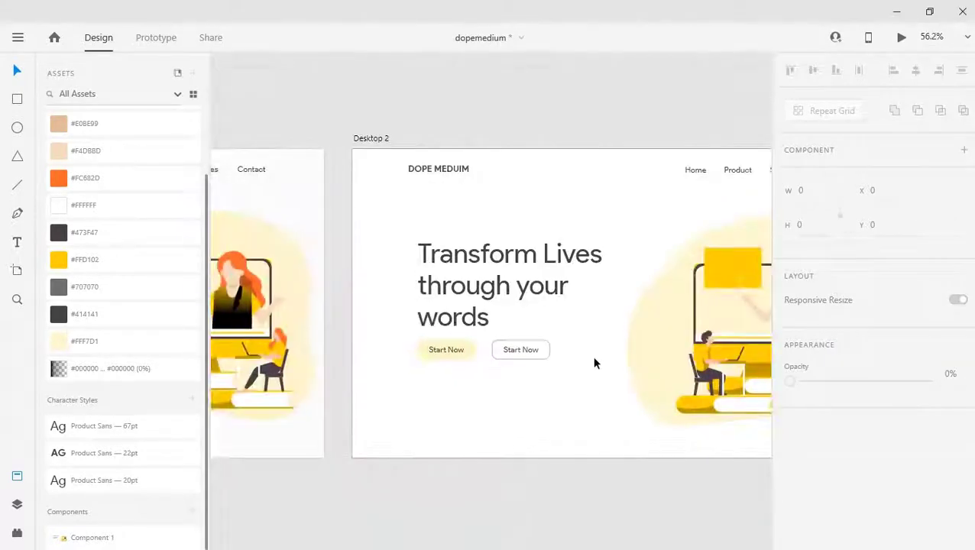
drag(592, 397, 515, 364)
scroll(529, 372, down, 6)
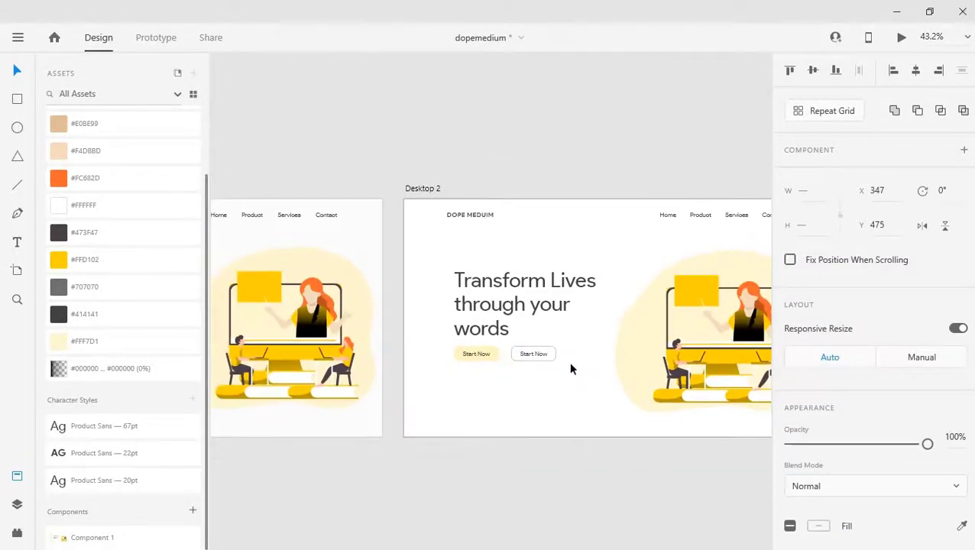
scroll(530, 373, up, 1)
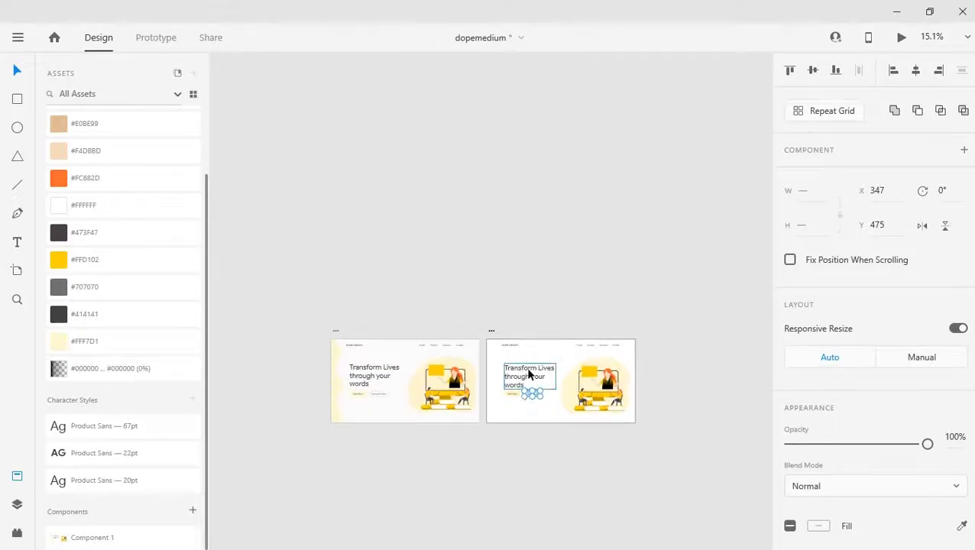
scroll(553, 437, up, 7)
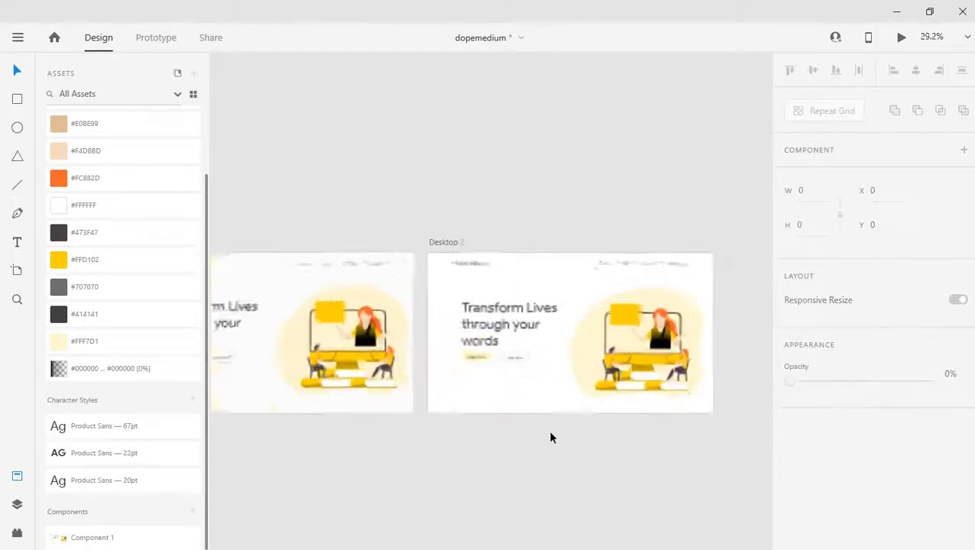
scroll(550, 437, up, 3)
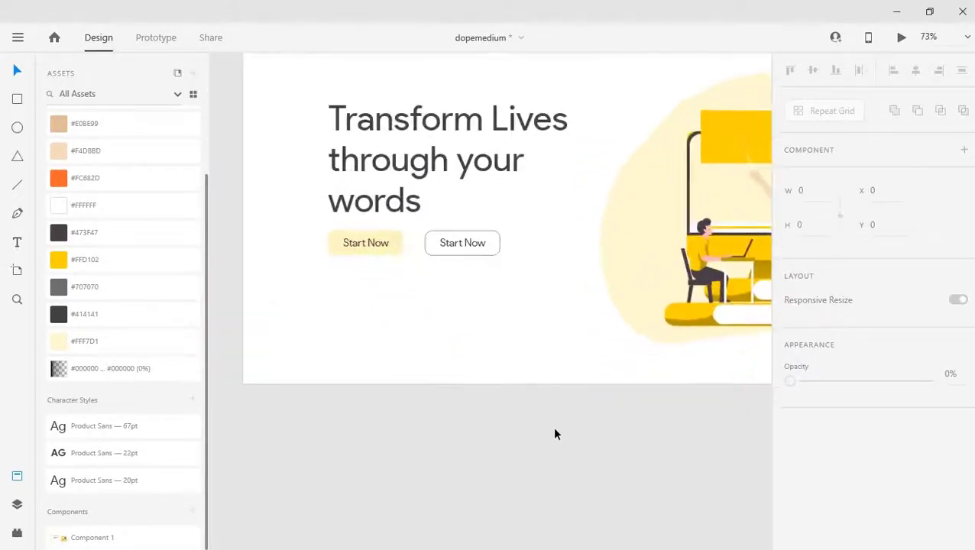
drag(642, 342, 566, 379)
double_click(409, 284)
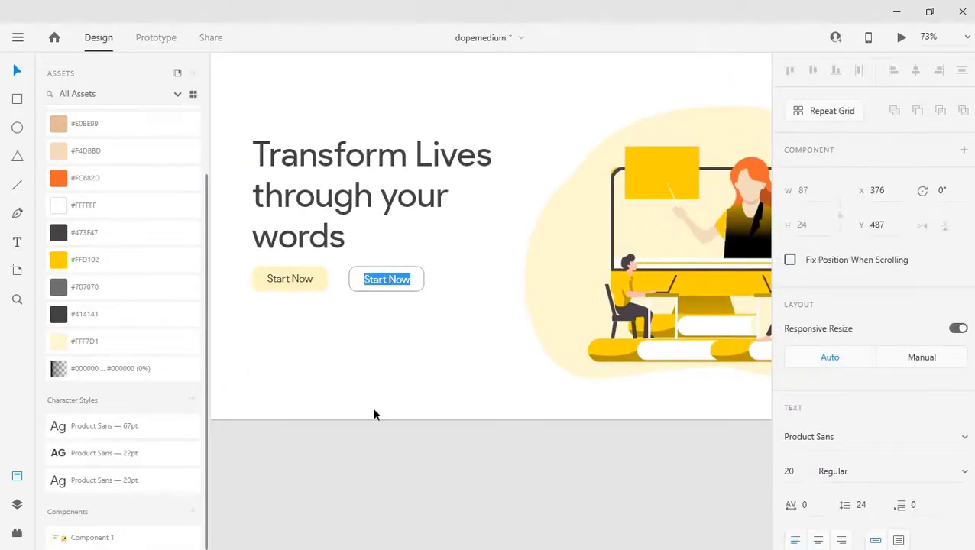
key(BackSpace)
key(Escape)
key(ctrl+z)
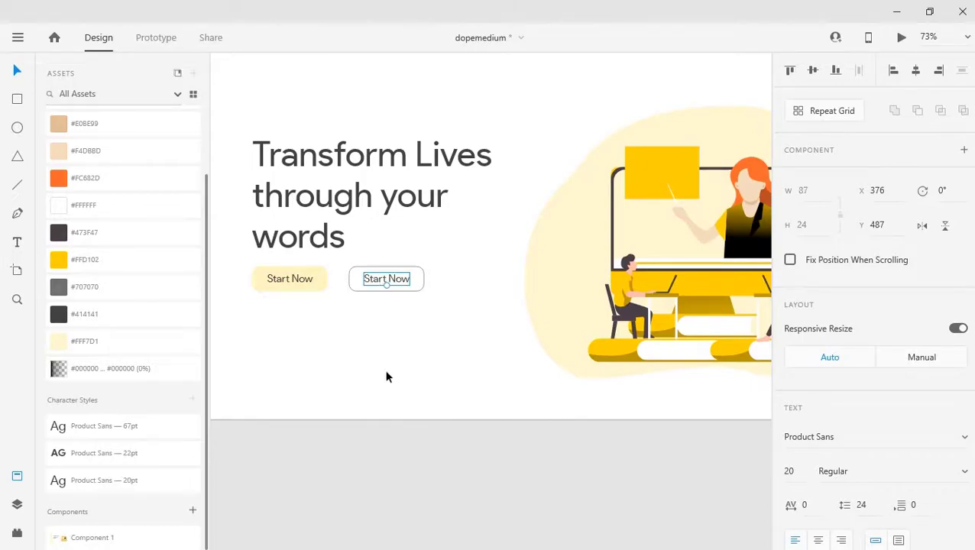
Step: Replace the outlined button's label text with "Sign up for free"
drag(363, 379, 640, 370)
drag(372, 356, 410, 360)
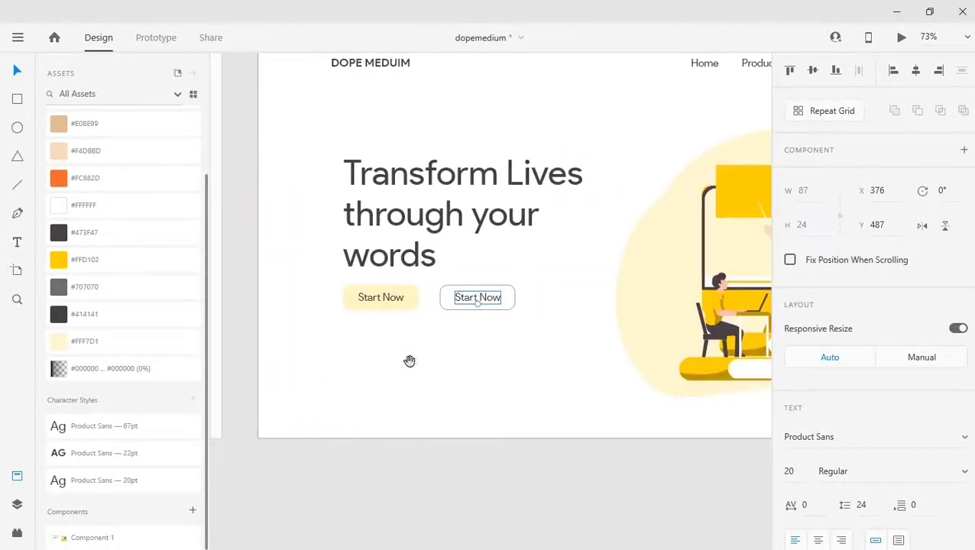
double_click(472, 301)
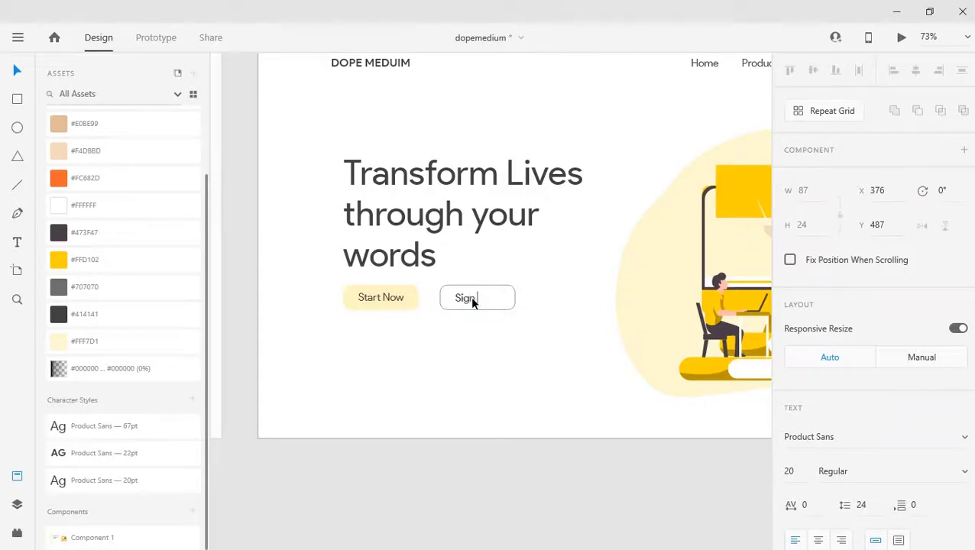
text(Sign up for free)
key(Escape)
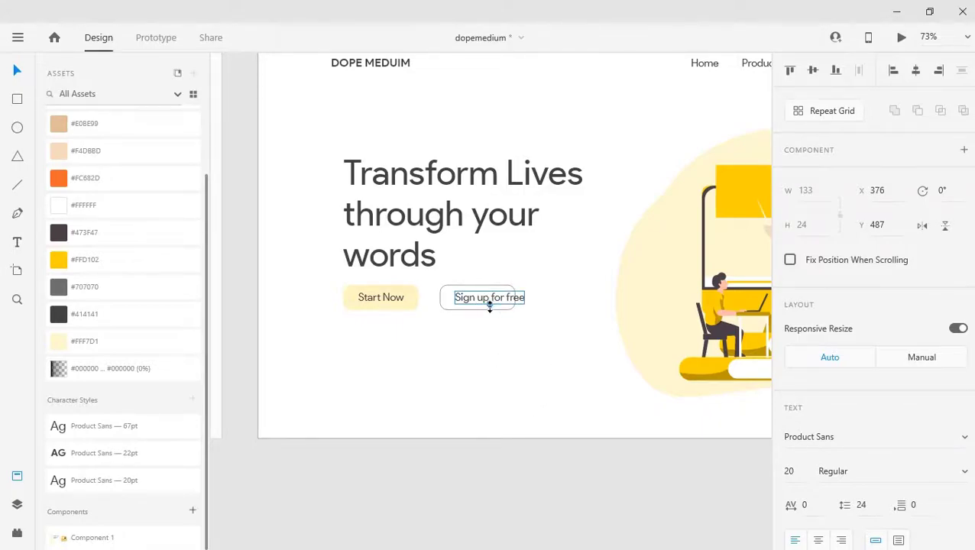
Step: Try shrinking the "Sign up for free" label to font size 16 to fit it inside the outlined button
drag(489, 304, 494, 298)
scroll(496, 347, up, 1)
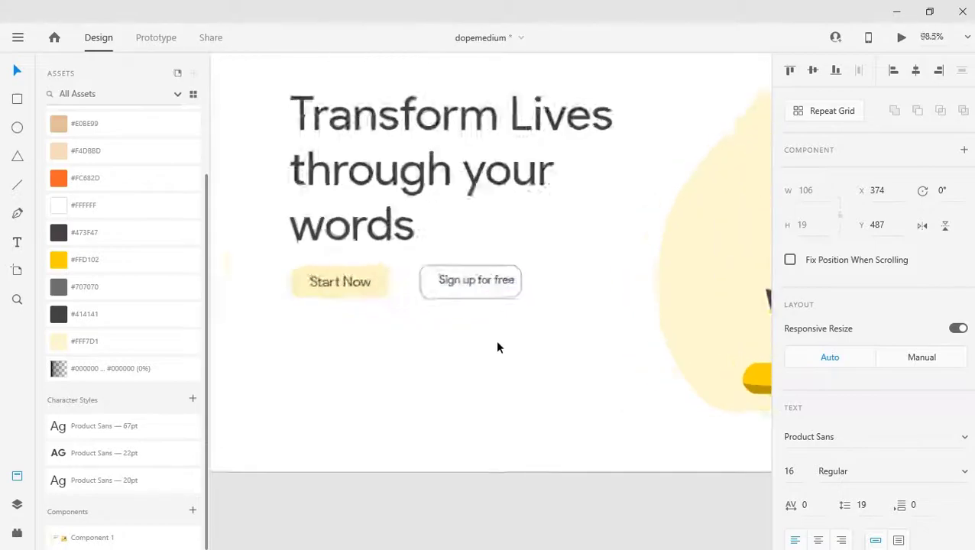
scroll(496, 347, up, 5)
key(ctrl+z)
key(ctrl+z)
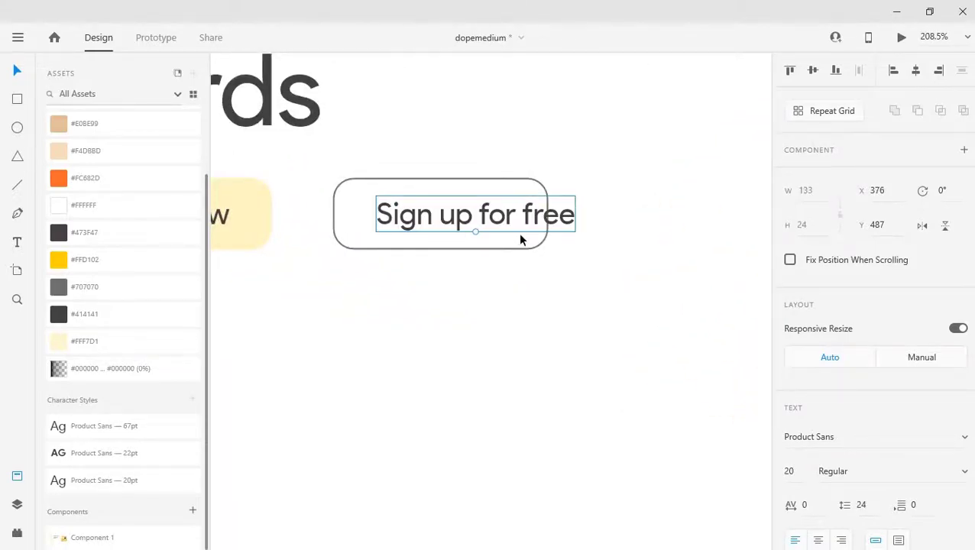
Step: Widen the outlined button's rectangle to 185 so that it encloses the "Sign up for free" label
click(463, 261)
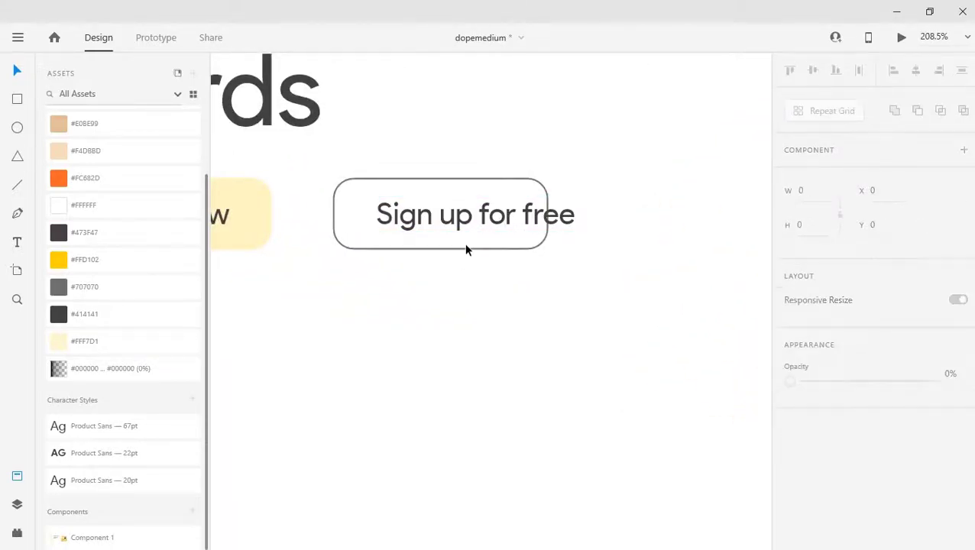
click(469, 248)
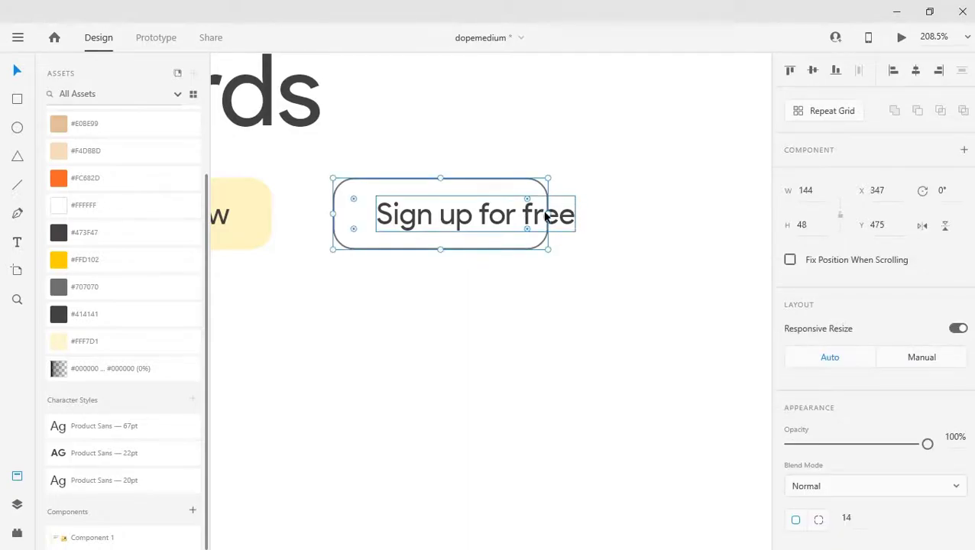
drag(549, 215, 609, 218)
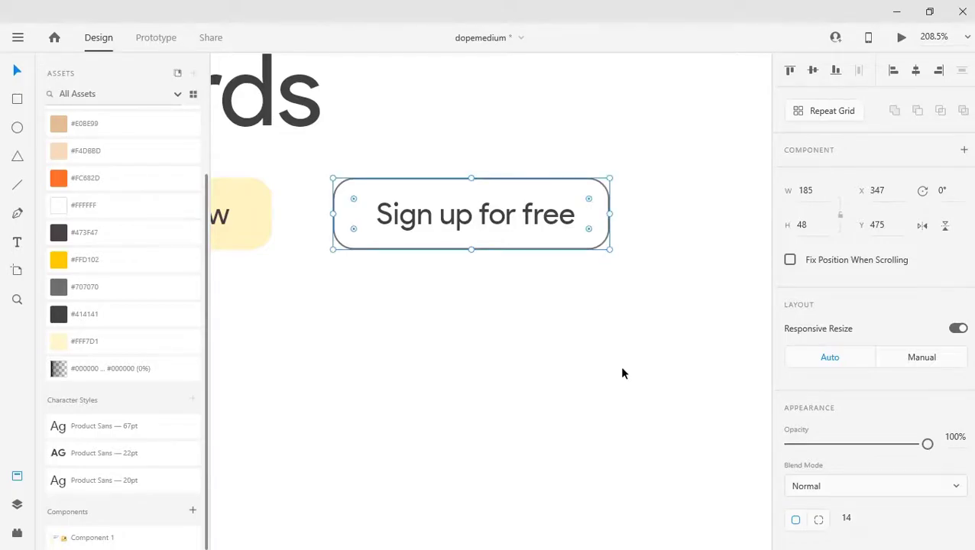
scroll(619, 365, up, 1)
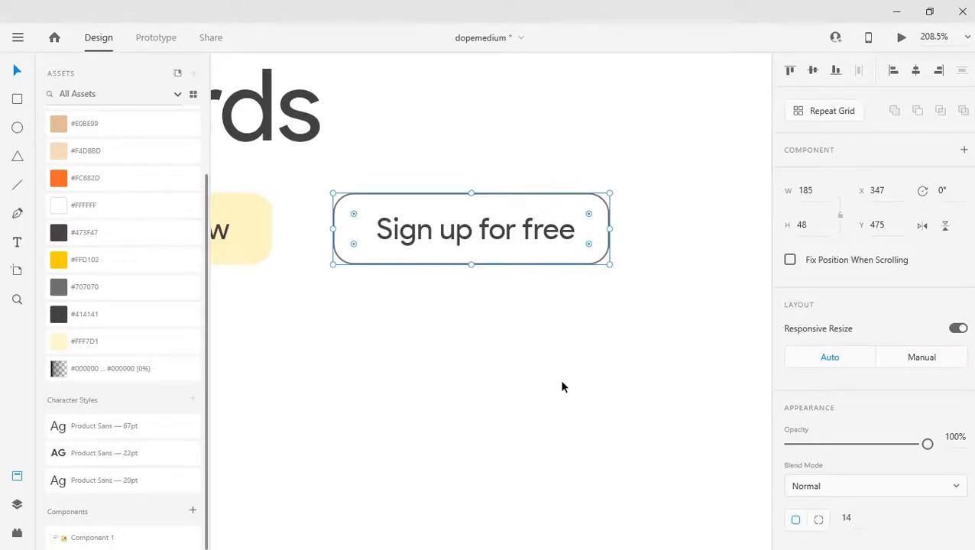
scroll(497, 283, down, 3)
scroll(489, 313, up, 1)
Step: Move the outlined button's rectangle and label together to X 340, keeping them level with the Start Now button
click(400, 235)
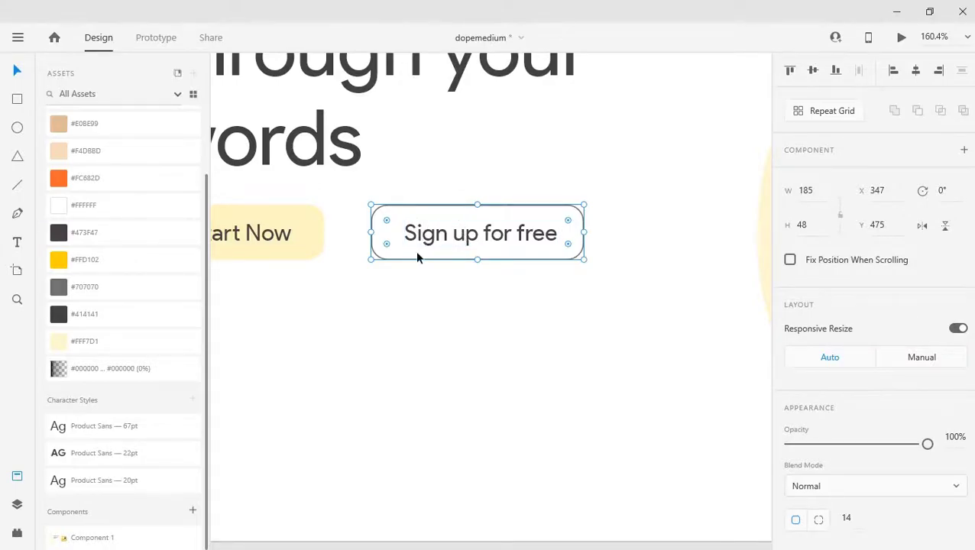
click(613, 279)
click(506, 247)
click(478, 329)
click(507, 239)
drag(506, 239, 498, 236)
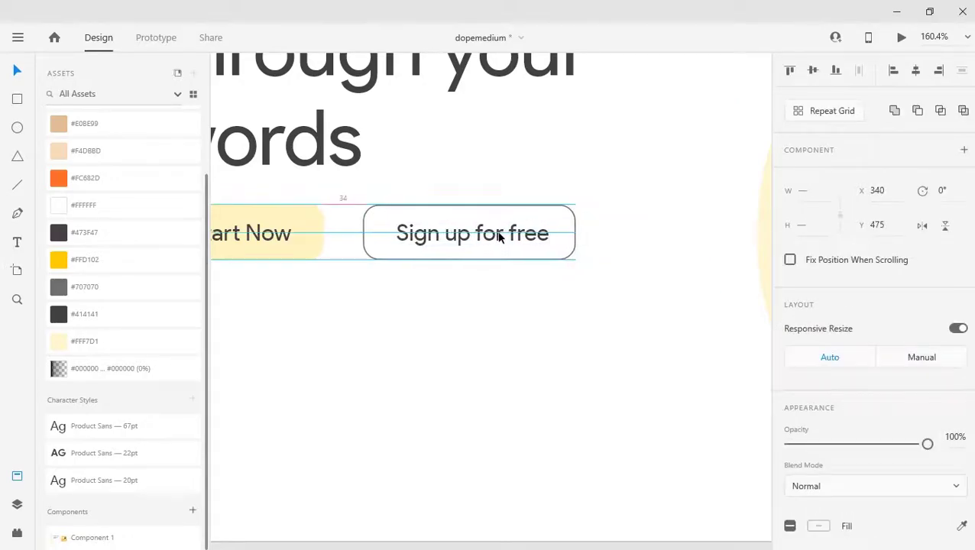
click(566, 333)
Step: Center the "Sign up for free" label horizontally within its outlined rectangle
click(493, 238)
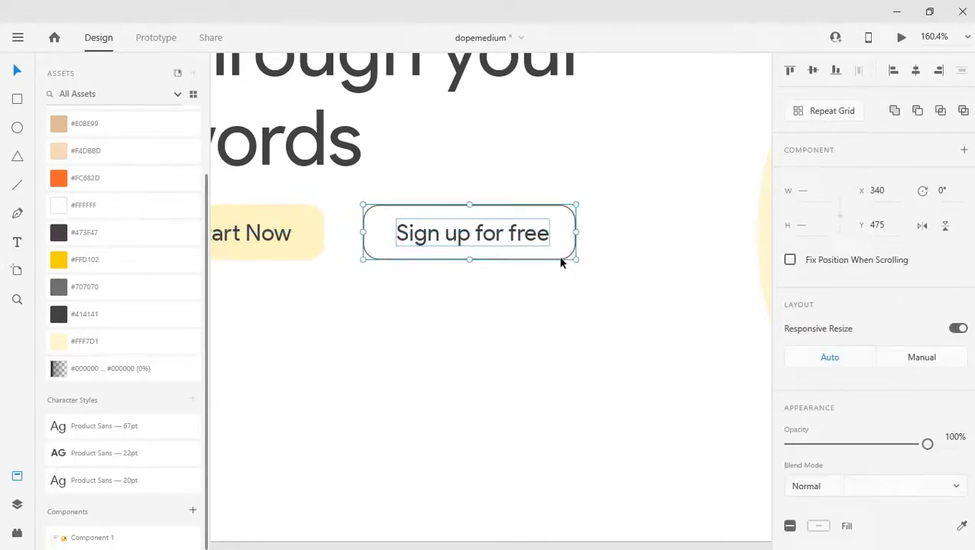
click(915, 71)
click(646, 332)
Step: Compare Desktop 2 with Desktop 1, examining the original's wavy pale yellow shape along its left edge
scroll(645, 331, down, 5)
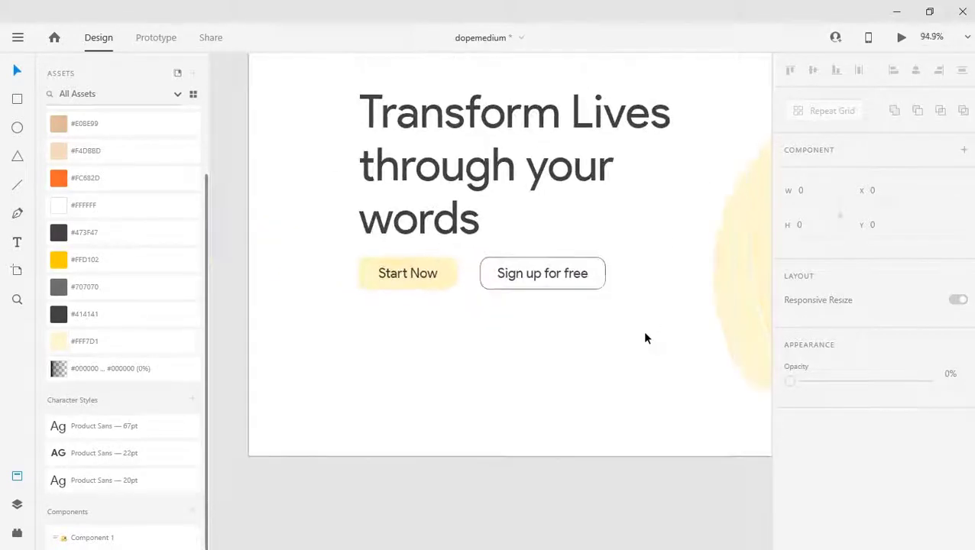
scroll(641, 339, down, 3)
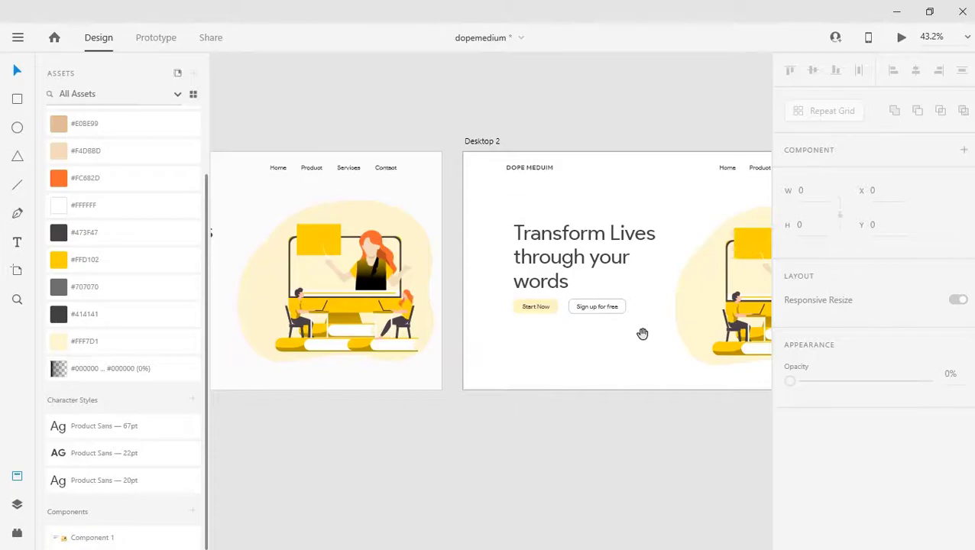
drag(642, 333, 484, 372)
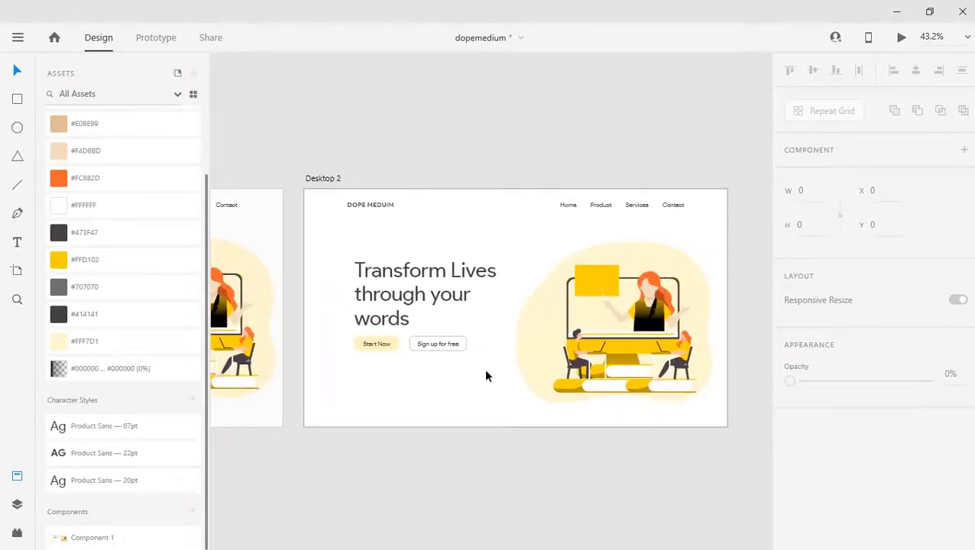
scroll(484, 367, down, 3)
drag(301, 371, 602, 378)
click(419, 323)
click(481, 490)
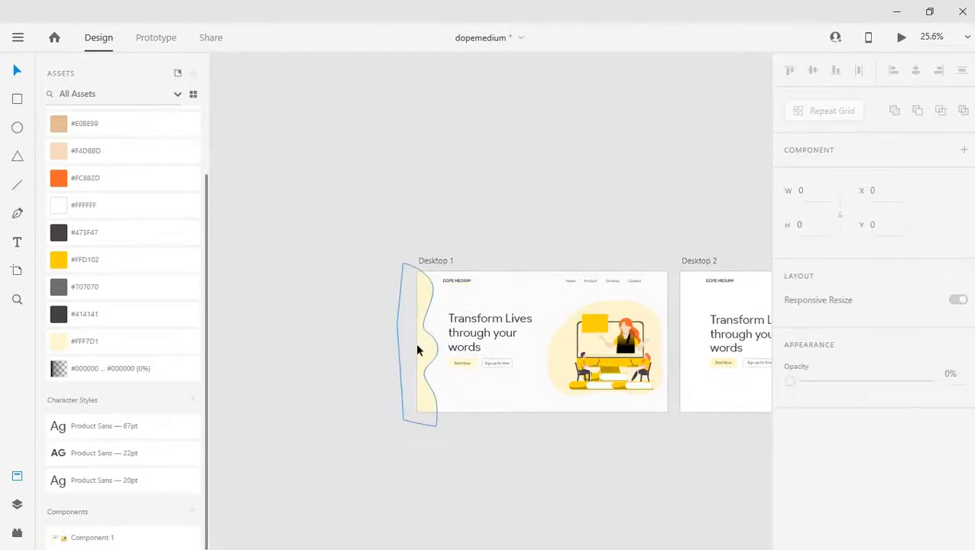
scroll(532, 387, up, 3)
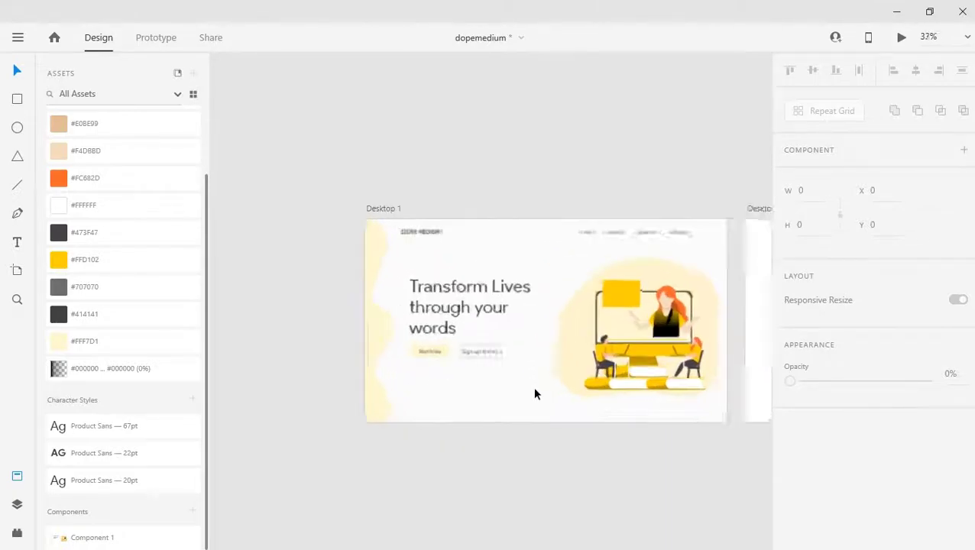
scroll(640, 345, right, 3)
scroll(639, 345, up, 1)
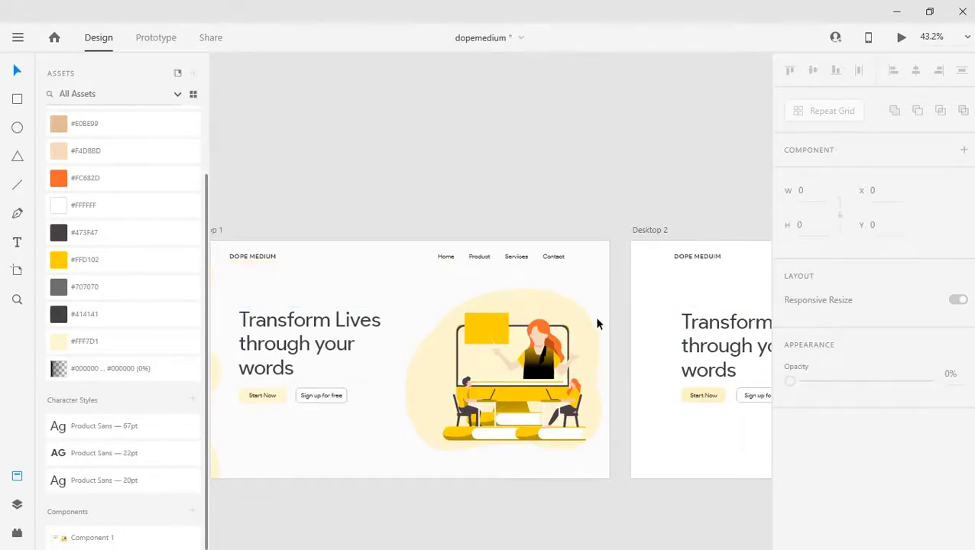
scroll(597, 328, up, 2)
drag(677, 297, 276, 257)
drag(422, 310, 394, 280)
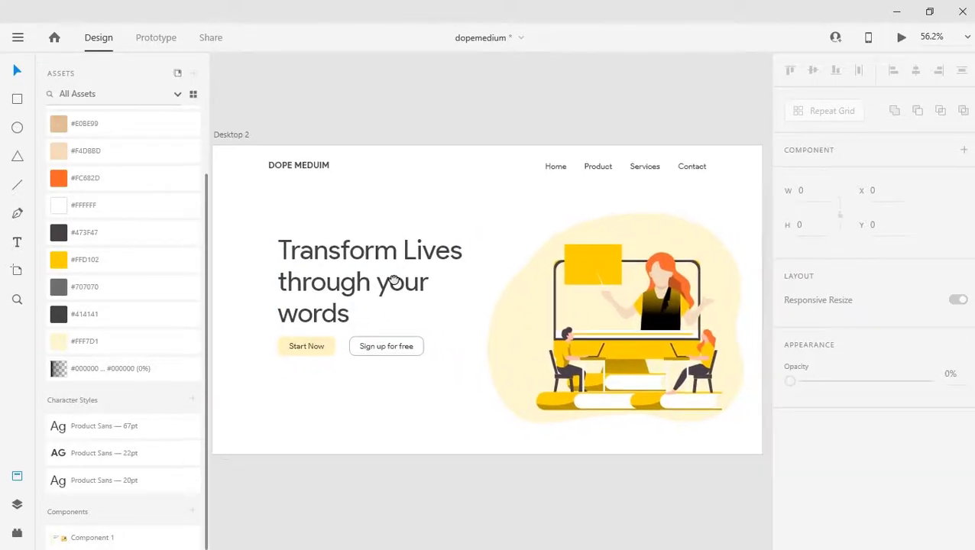
Step: Hide the assets list and move the Desktop 2 artboard farther right, leaving a wider gap beside Desktop 1
click(18, 476)
drag(286, 429, 435, 443)
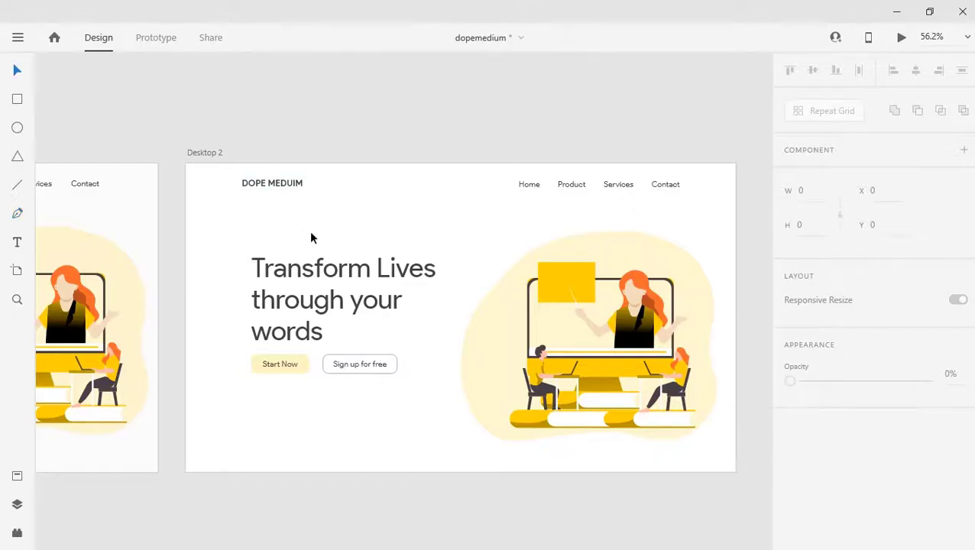
click(214, 154)
drag(206, 156, 379, 156)
drag(567, 145, 323, 155)
click(308, 536)
Step: Draw a closed wavy path with the Pen tool down Desktop 2's left edge, extending beyond the artboard above, below and to the left
key(p)
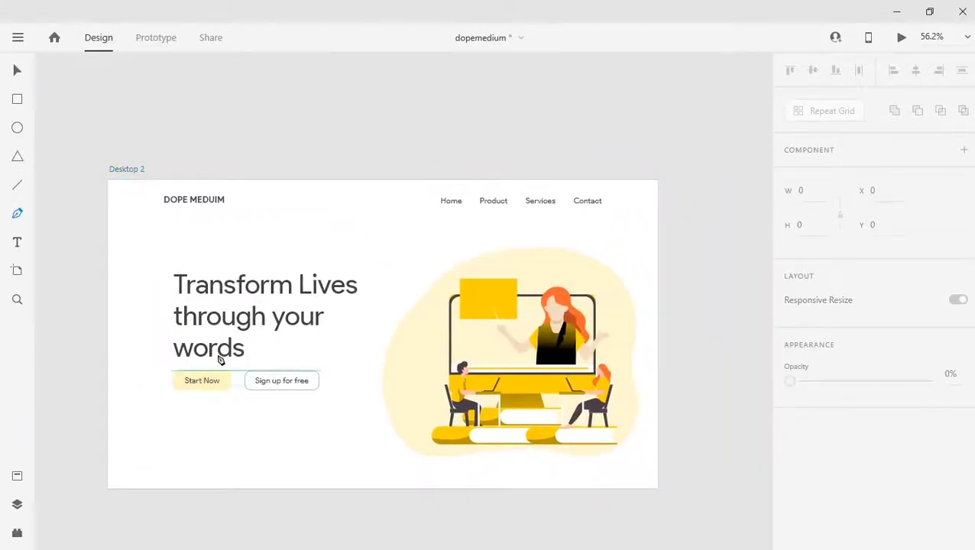
click(77, 150)
drag(143, 222, 131, 275)
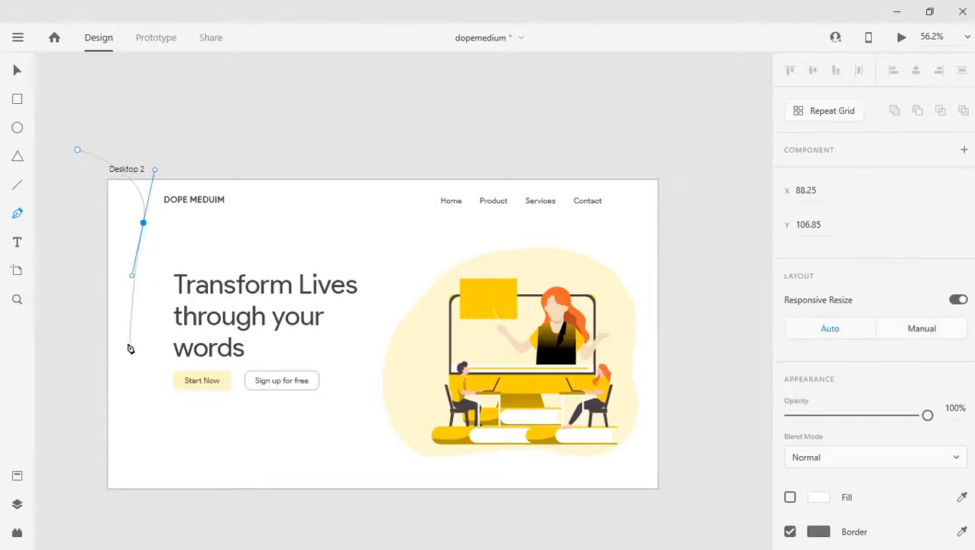
drag(138, 339, 152, 368)
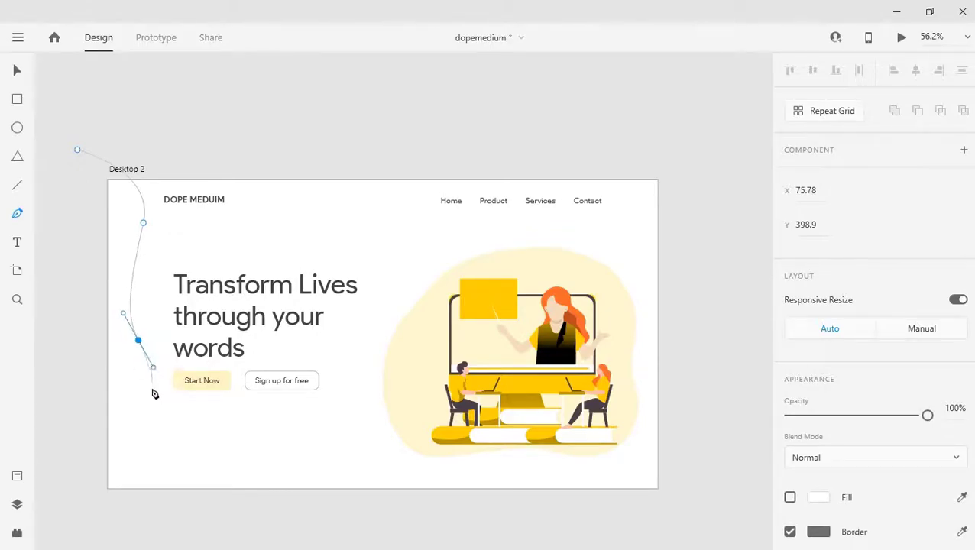
drag(154, 429, 174, 503)
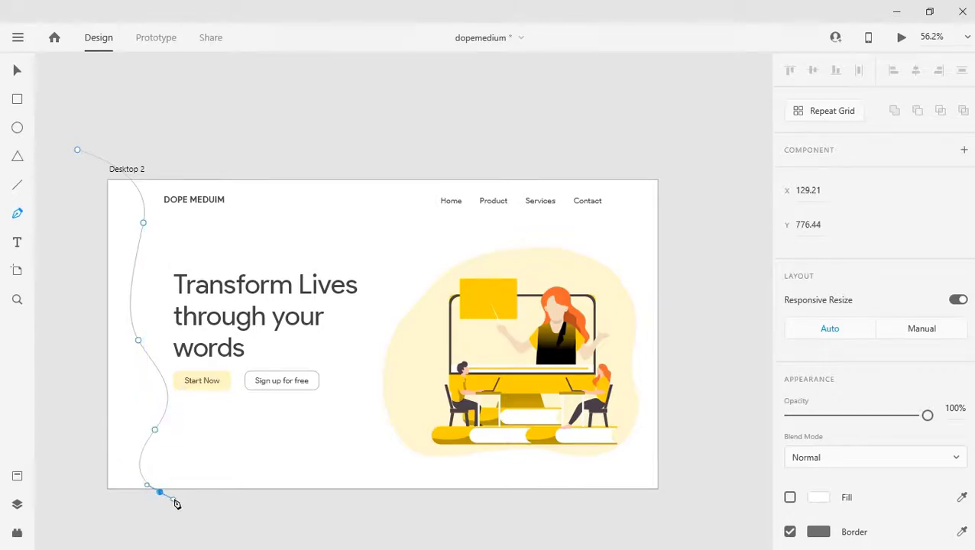
click(62, 530)
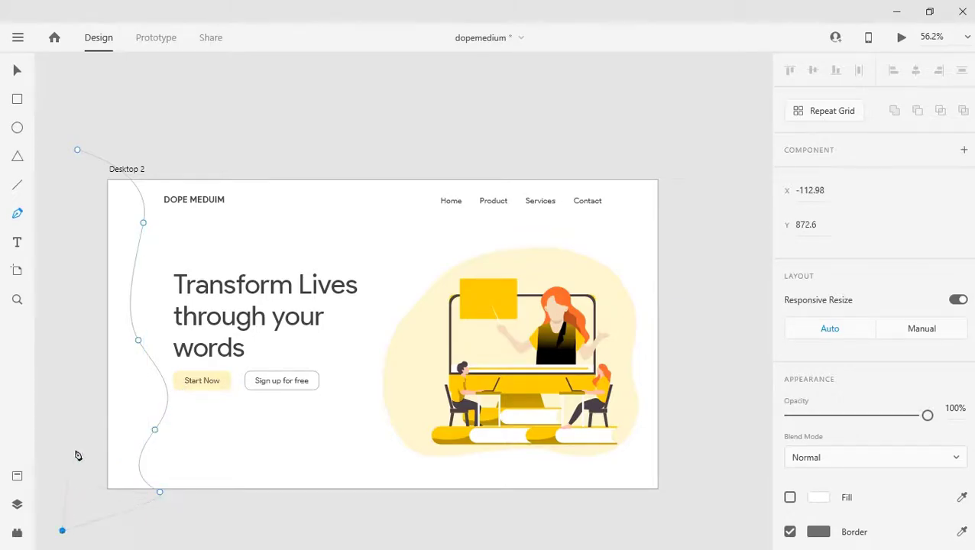
mouse_move(77, 145)
mouse_down()
mouse_move(80, 237)
mouse_move(77, 152)
mouse_up()
key(Escape)
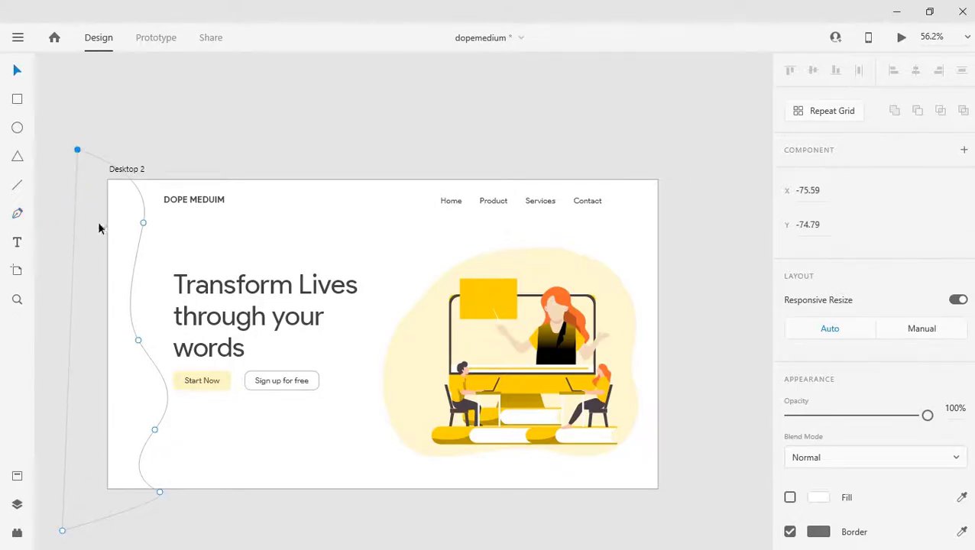
Step: Remove the wavy shape's border and fill it with the pale yellow sampled from the Start Now button
click(111, 435)
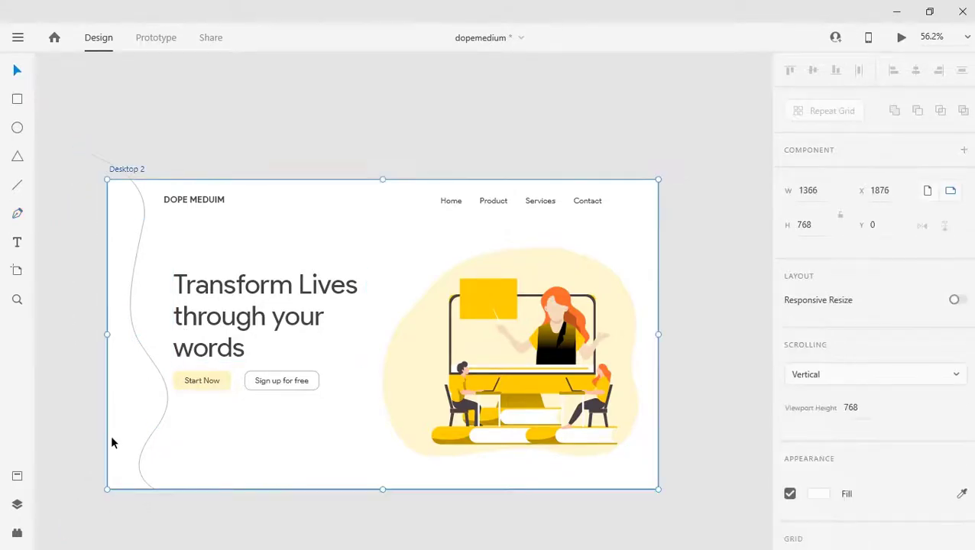
click(167, 396)
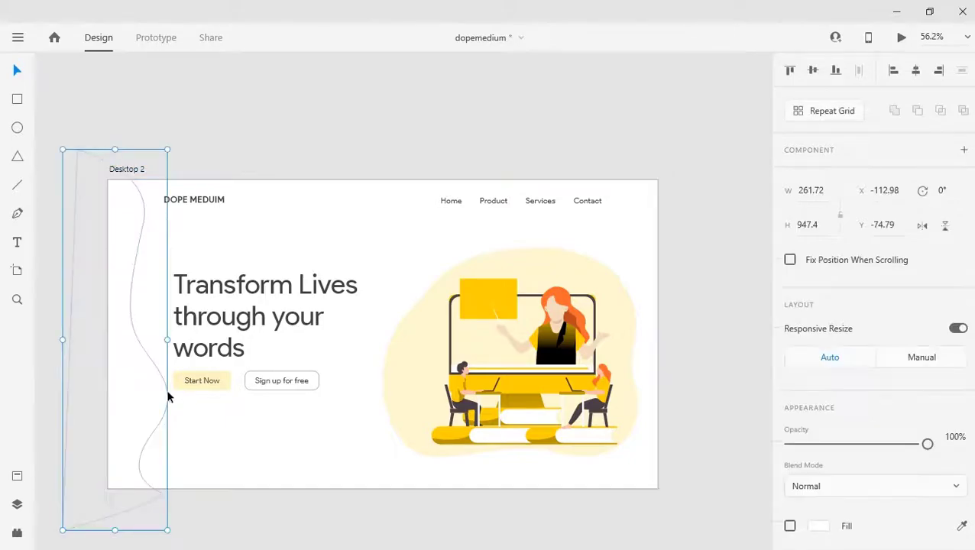
scroll(836, 468, down, 2)
scroll(837, 468, down, 2)
click(790, 317)
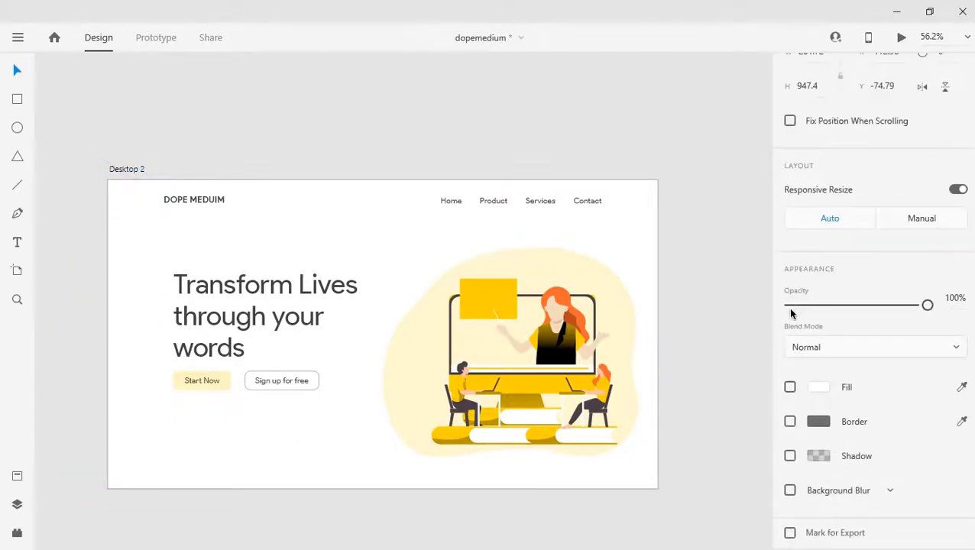
click(790, 388)
click(819, 388)
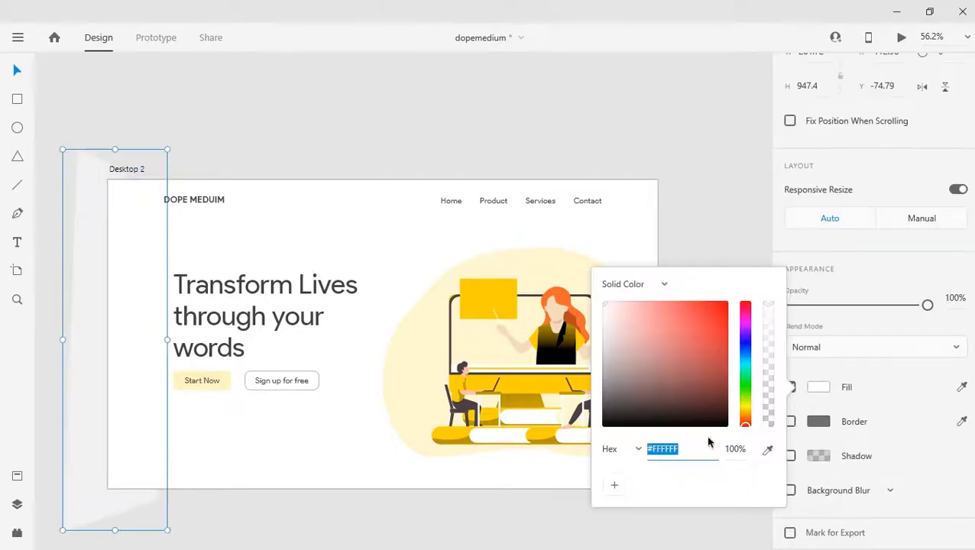
click(766, 451)
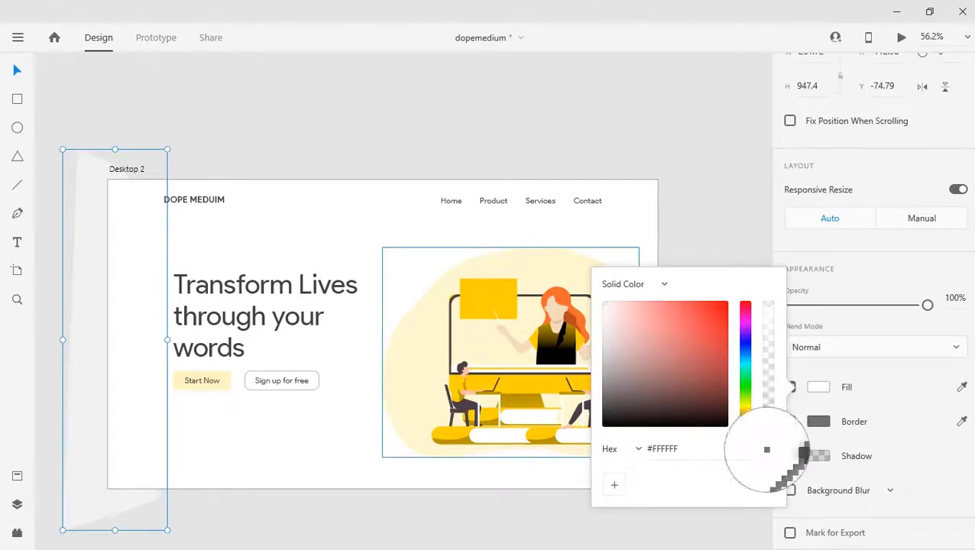
click(227, 392)
click(307, 514)
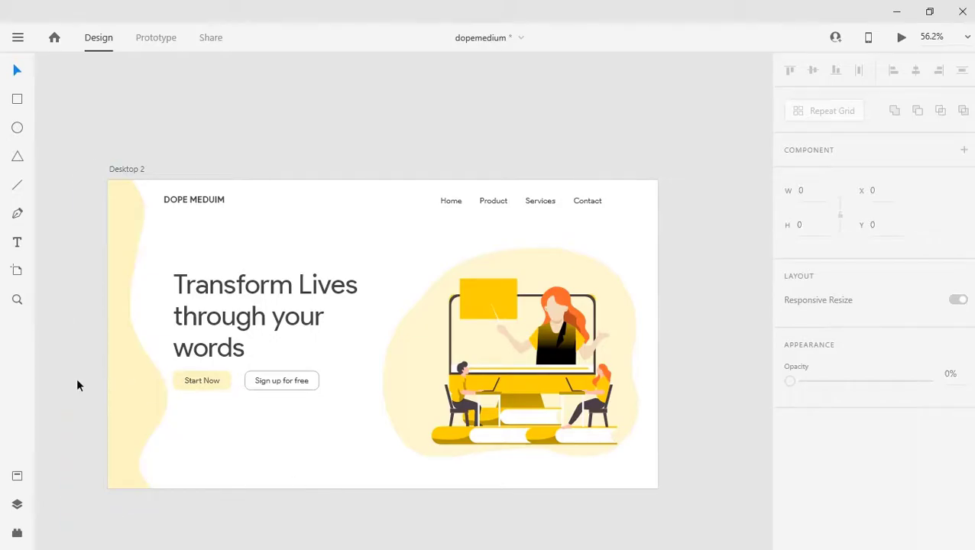
Step: Adjust the wavy shape's middle anchor point and its handles to deepen the curve beside the heading
click(144, 409)
click(203, 525)
click(159, 388)
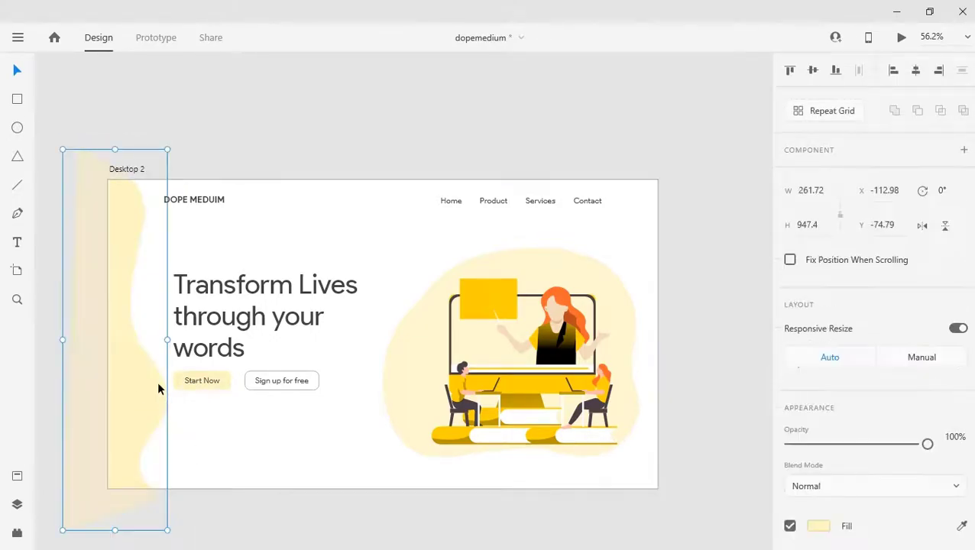
drag(138, 346, 165, 349)
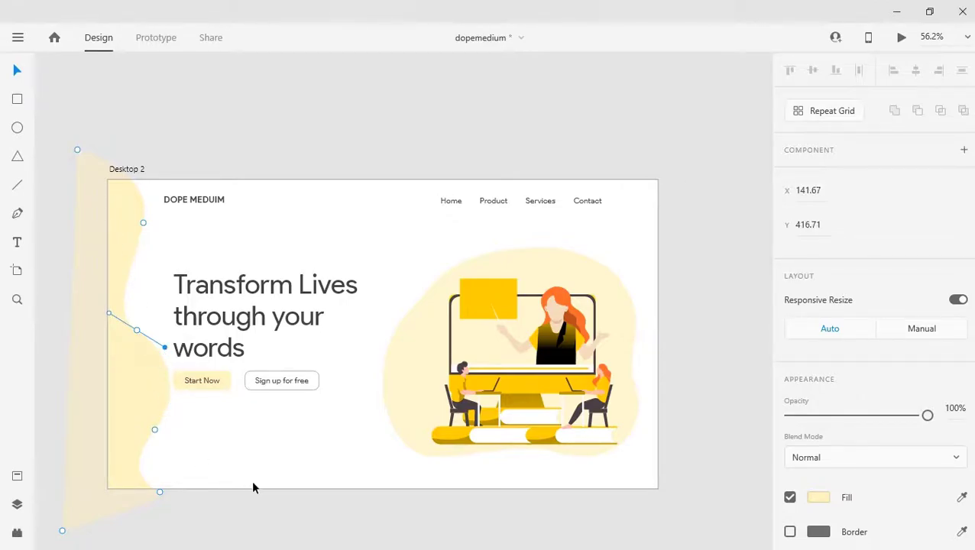
click(254, 487)
Step: Move the wavy shape's lower anchor point slightly up and left, and shorten its handle to soften the lower curve
click(120, 385)
double_click(155, 420)
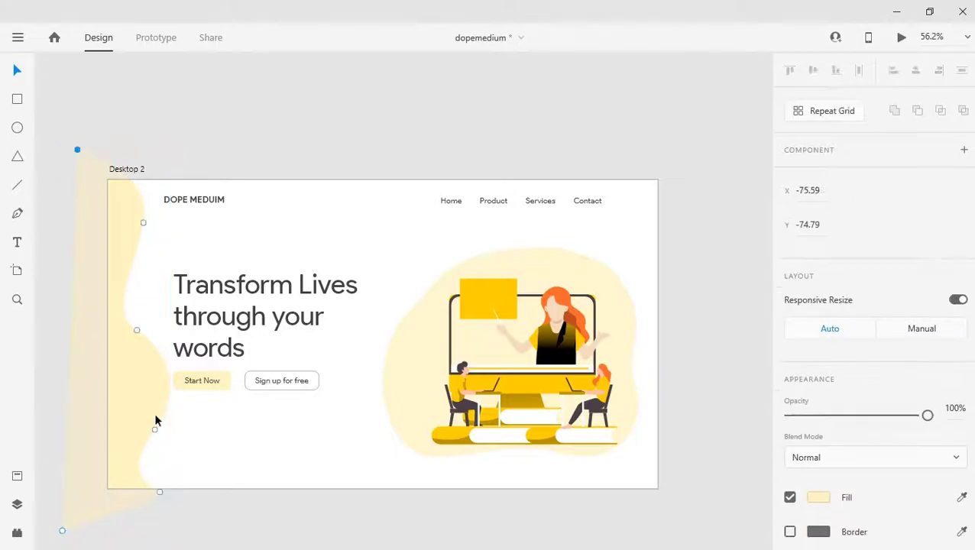
drag(153, 429, 151, 426)
drag(119, 464, 134, 448)
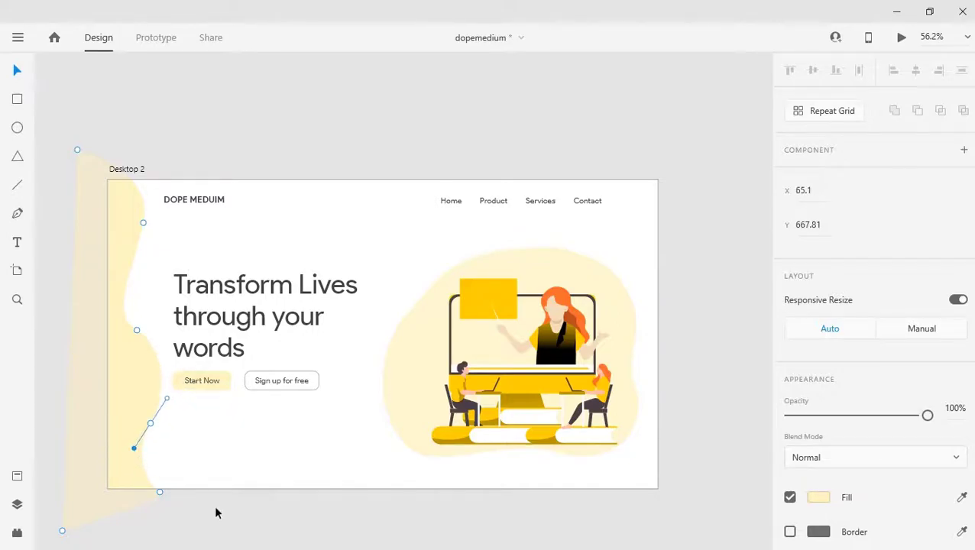
click(229, 520)
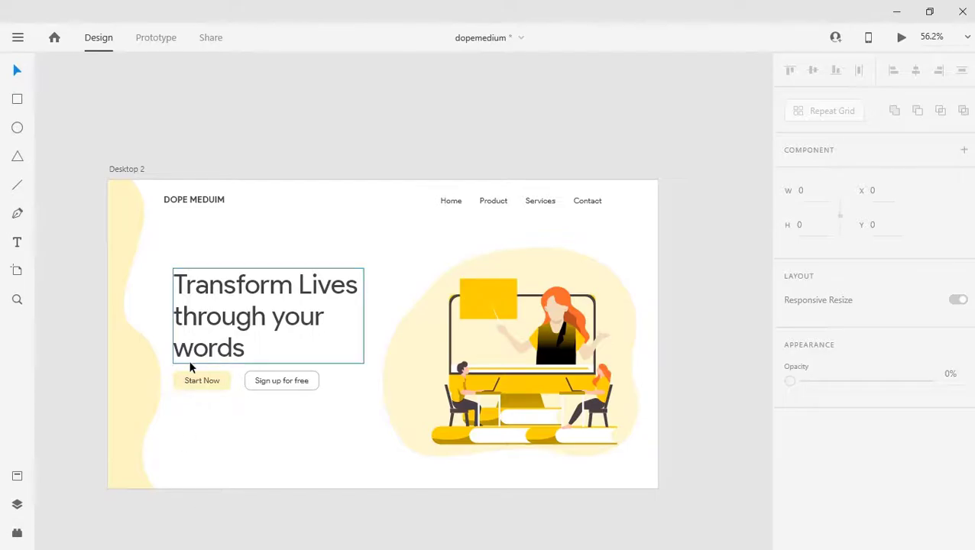
Step: Move the wavy shape slightly left and up to X -122.98, Y -89.79, comparing its placement with Desktop 1
click(121, 387)
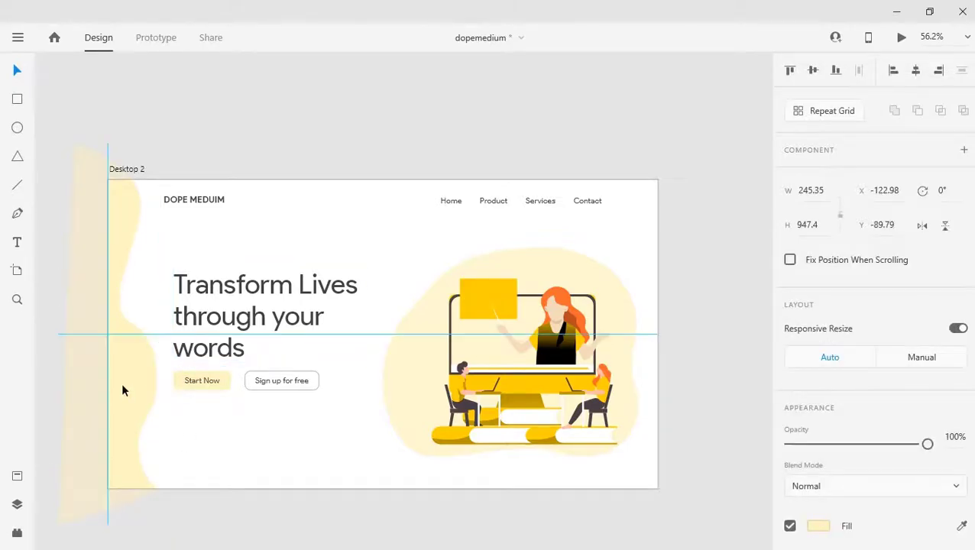
click(233, 524)
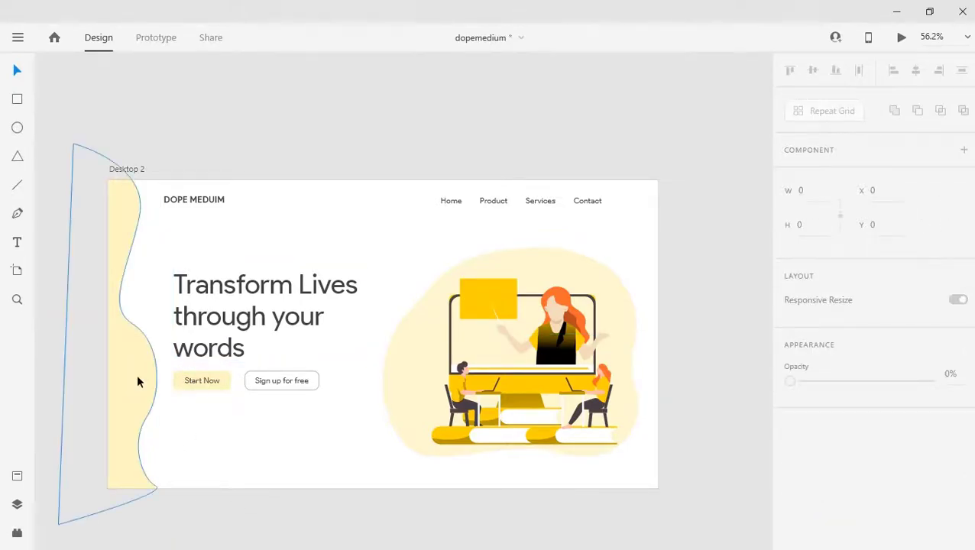
drag(137, 381, 149, 380)
click(246, 493)
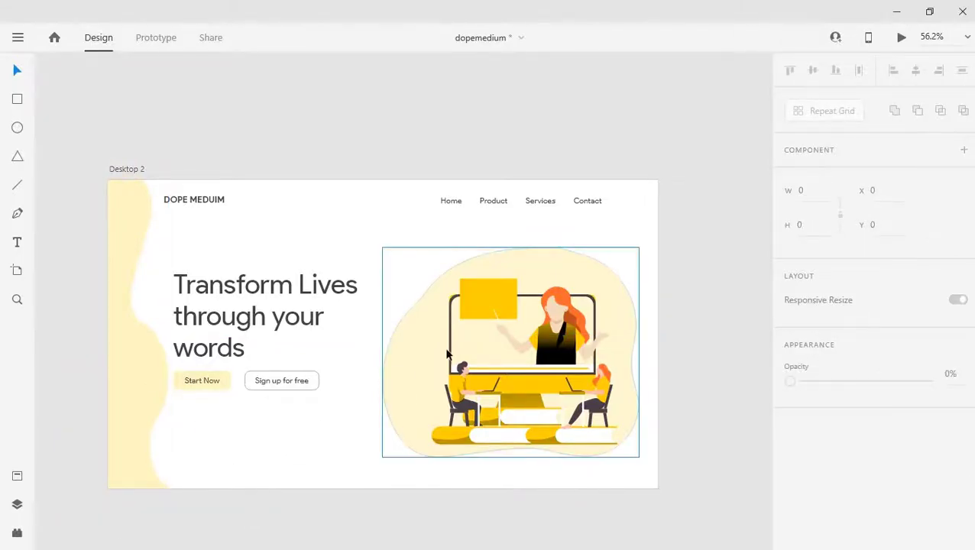
scroll(342, 382, down, 4)
drag(342, 373, 482, 343)
click(504, 453)
click(482, 348)
click(516, 454)
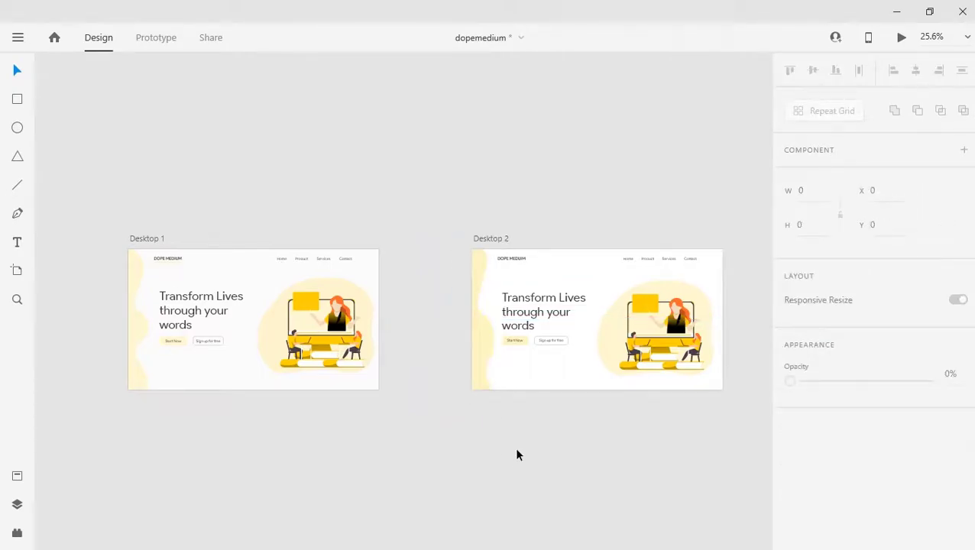
Step: Reshape the wavy shape's lower bulge by pulling its curve slightly inward, away from the Start Now button
scroll(516, 455, up, 5)
drag(620, 261, 506, 473)
click(313, 343)
double_click(327, 355)
drag(327, 391, 311, 381)
click(456, 511)
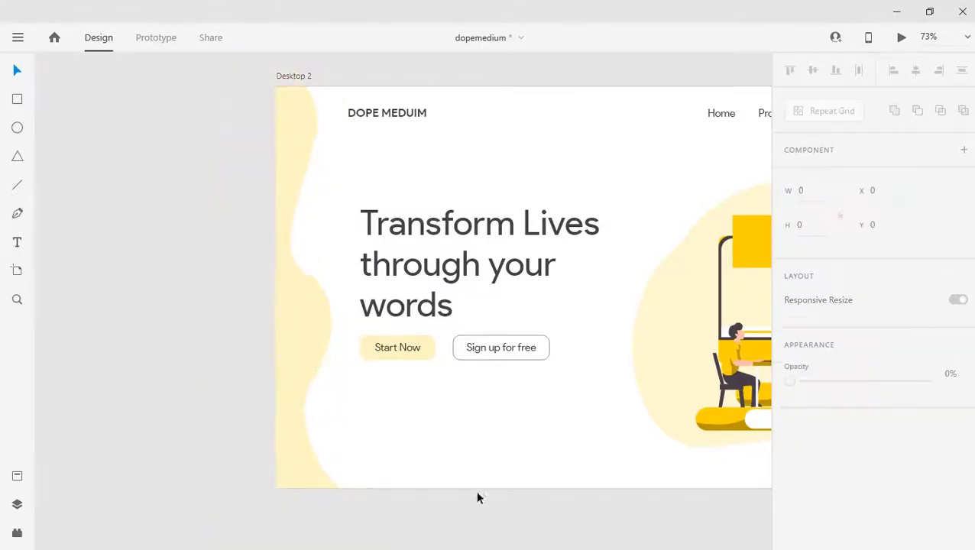
Step: Match the Desktop 2 wavy shape's fill to the pale yellow sampled from Desktop 1's left-edge shape
scroll(489, 100, down, 3)
drag(557, 187, 451, 268)
drag(327, 250, 489, 271)
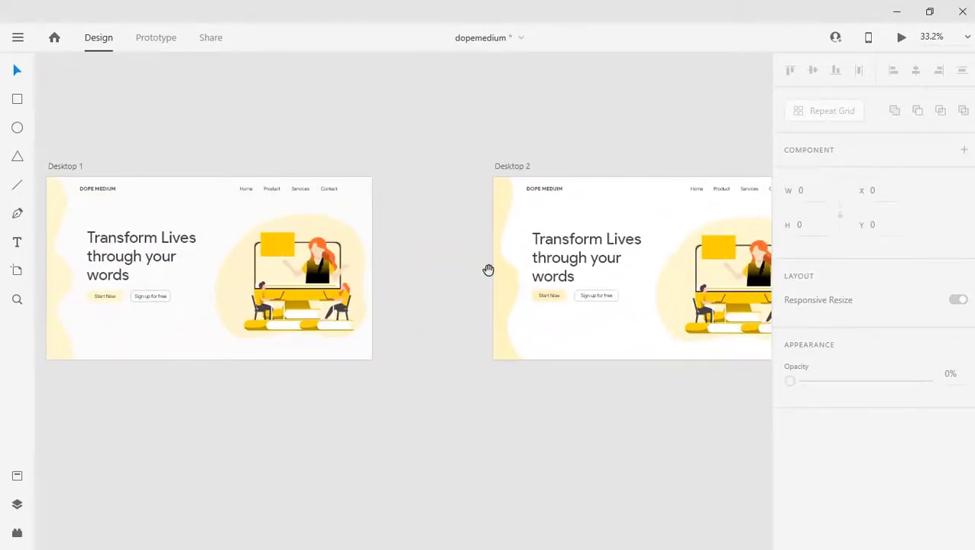
click(512, 322)
click(565, 394)
click(505, 278)
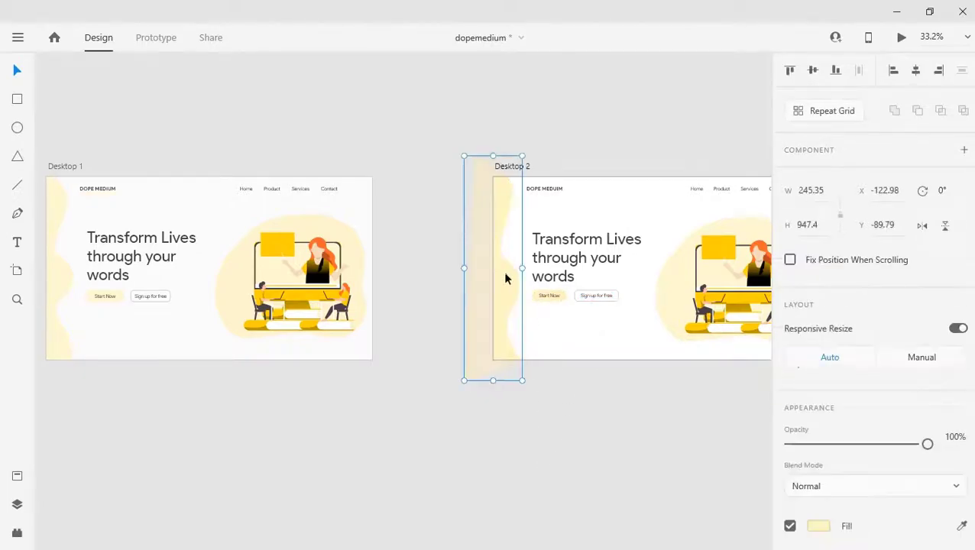
click(818, 527)
click(768, 495)
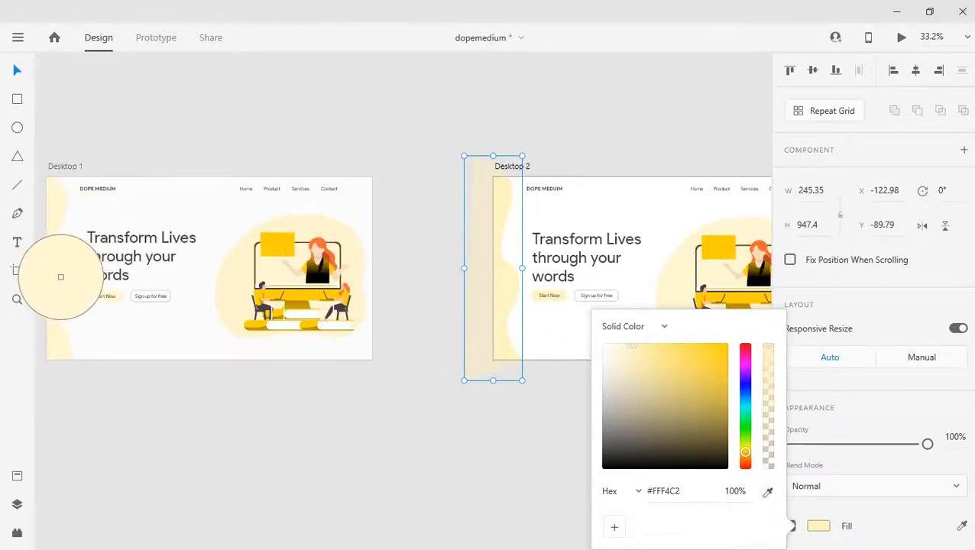
click(61, 279)
scroll(61, 279, down, 1)
click(489, 448)
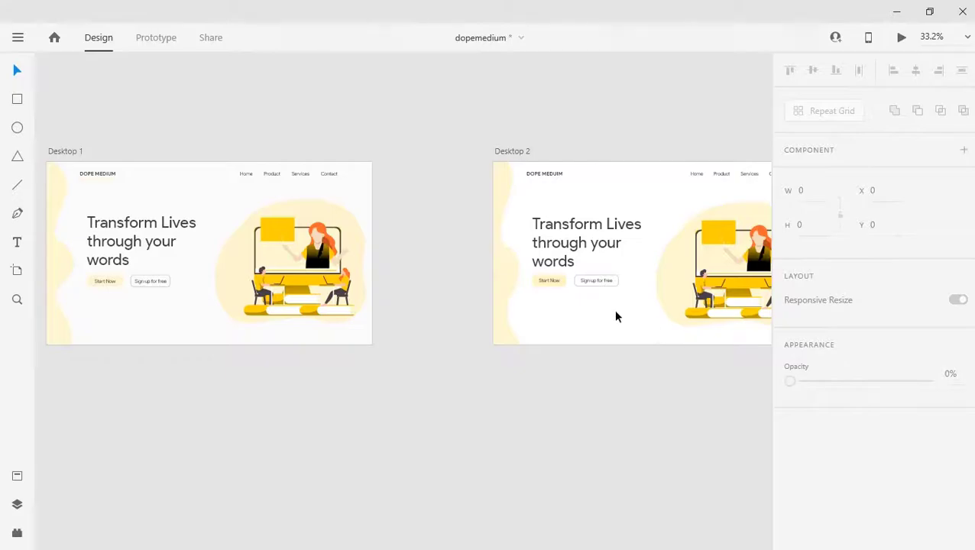
Step: Draw a thin rectangle directly beneath the DOPE MEDUIM logo text, spanning the text's width
scroll(616, 316, up, 5)
drag(674, 239, 436, 337)
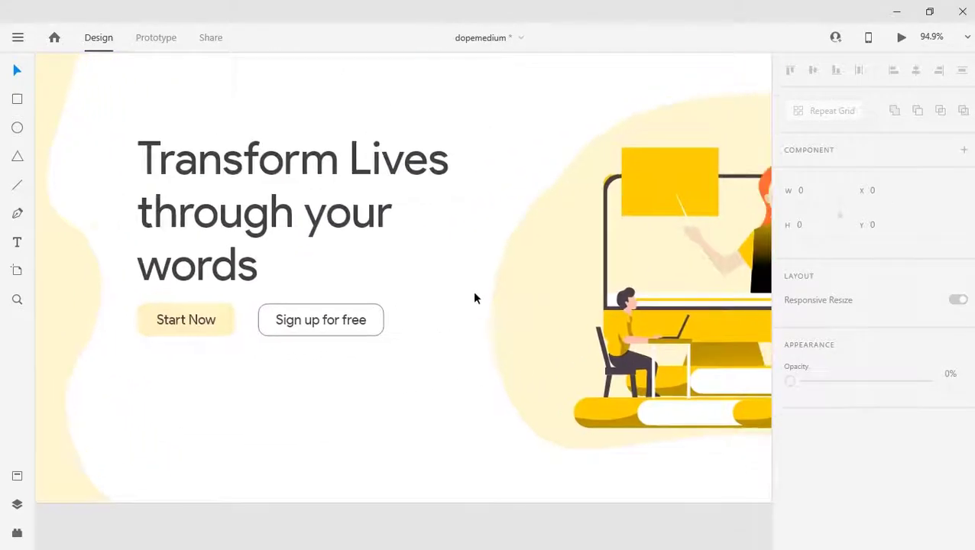
scroll(473, 292, down, 3)
drag(518, 238, 493, 267)
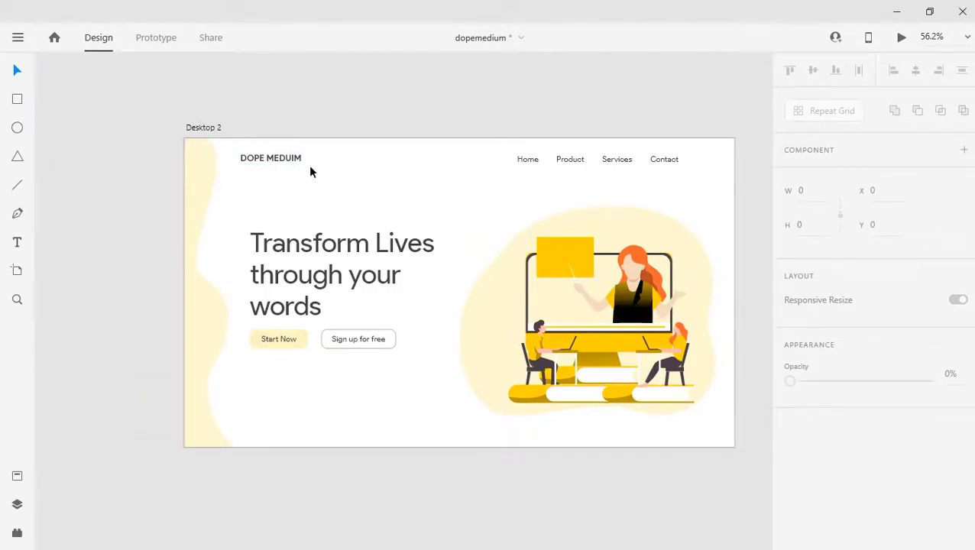
scroll(354, 192, up, 2)
drag(424, 180, 347, 173)
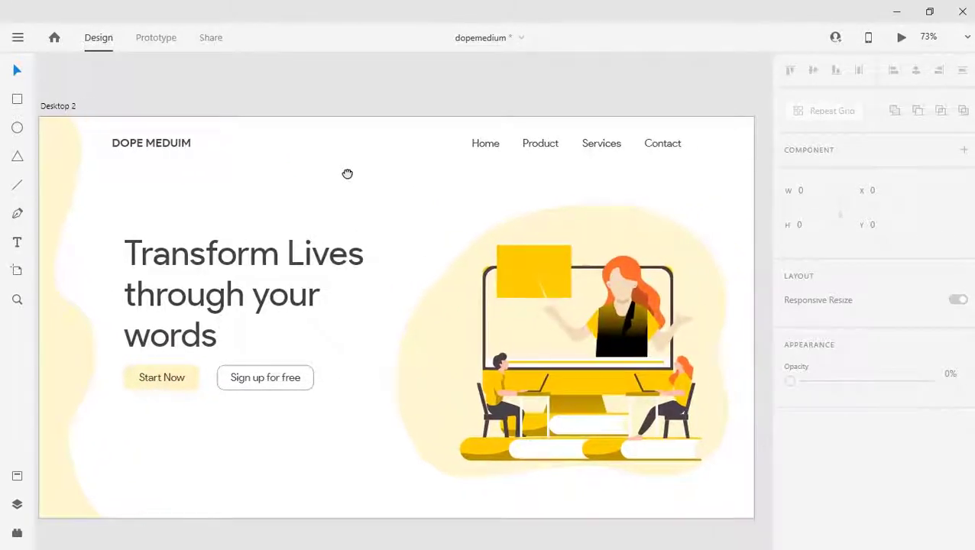
click(17, 101)
mouse_move(112, 152)
mouse_down()
mouse_move(144, 163)
mouse_move(194, 157)
mouse_up()
Step: Remove the logo underline's border and fill it with the pale yellow sampled from the wavy shape
scroll(861, 466, down, 3)
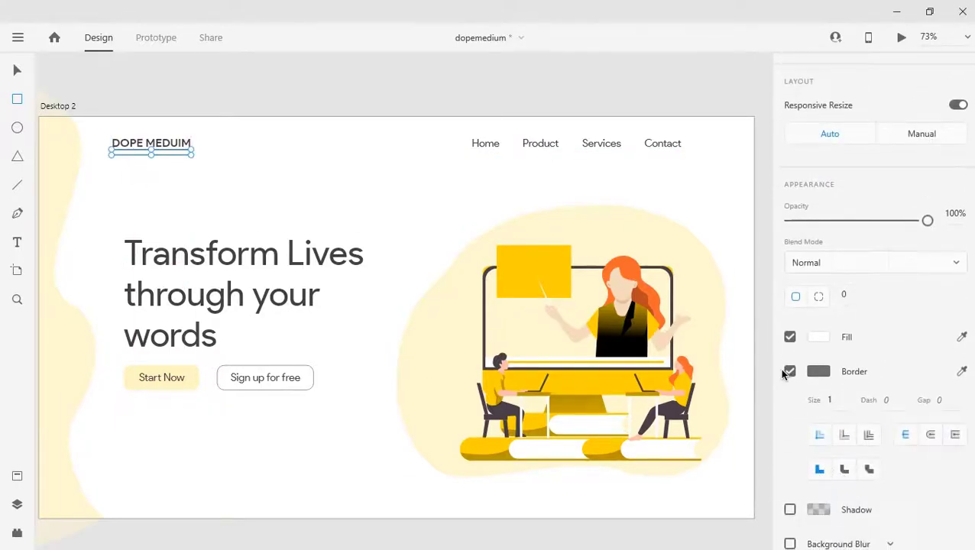
click(789, 371)
scroll(793, 382, up, 1)
click(820, 393)
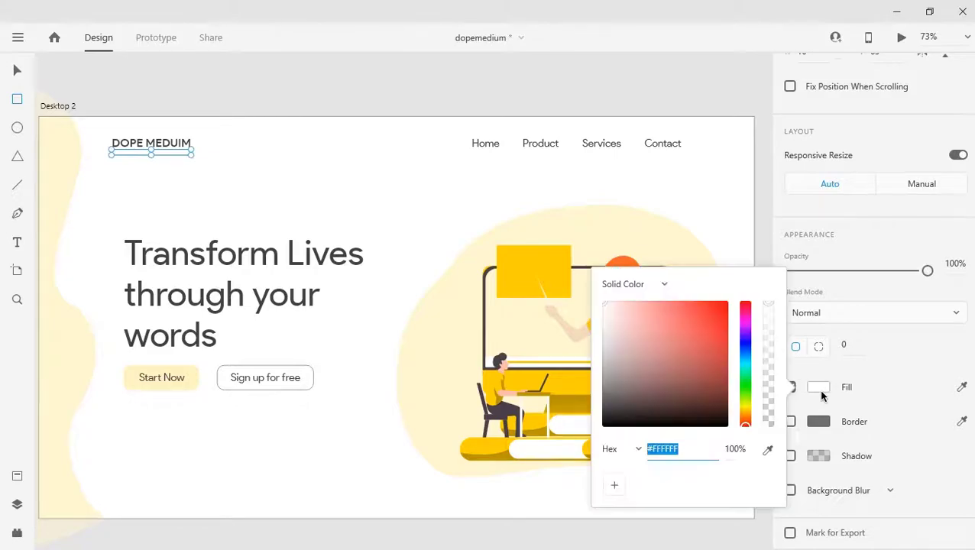
click(768, 449)
click(65, 360)
click(430, 196)
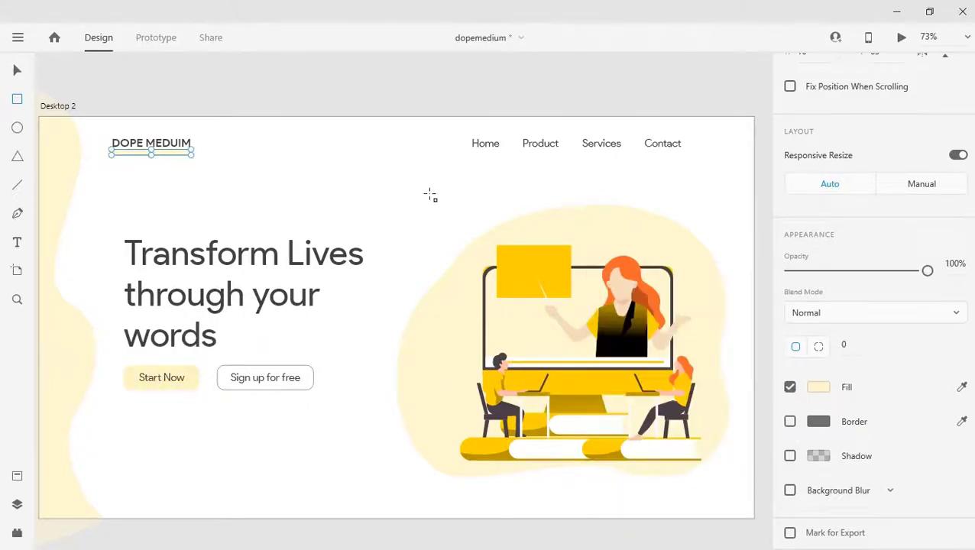
Step: Round the logo underline's corners with a radius of 65 and check the result up close
scroll(878, 470, up, 3)
scroll(886, 470, down, 3)
click(843, 344)
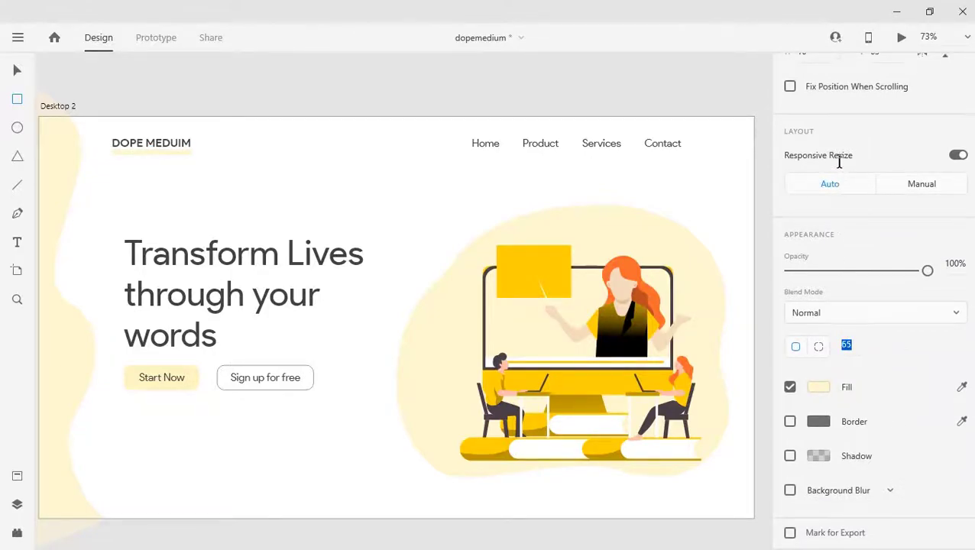
key(v)
click(259, 194)
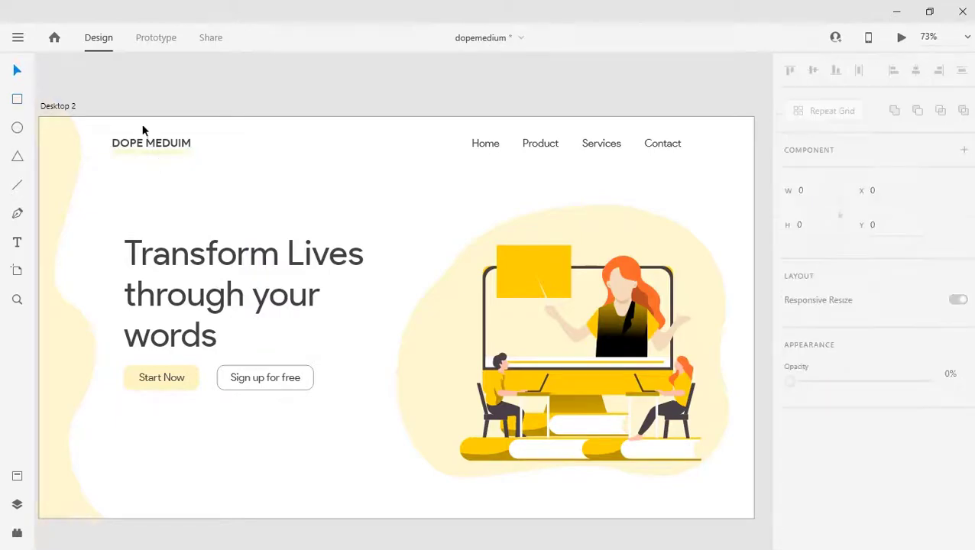
scroll(162, 178, up, 5)
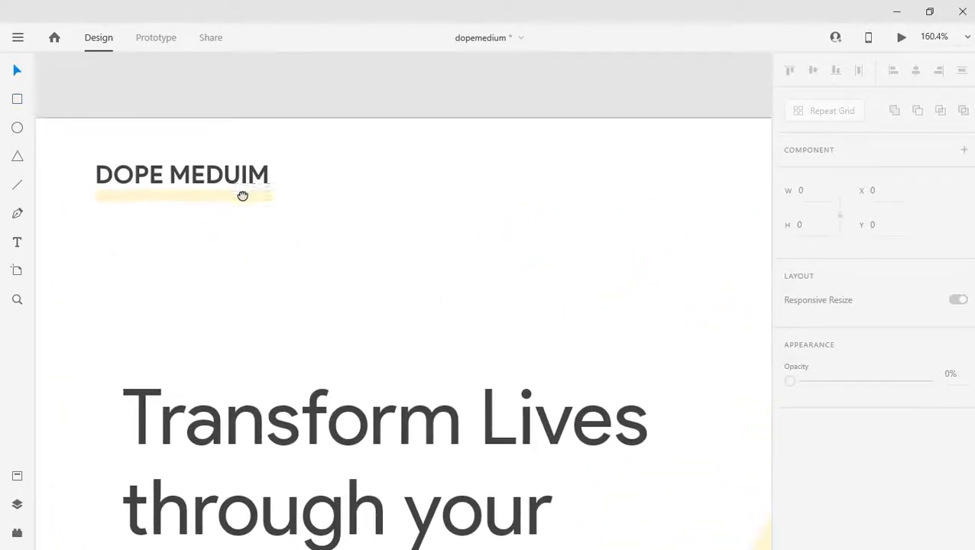
Step: Thin the pale yellow underline beneath the DOPE MEDUIM logo to a height of 6, keeping its top edge in place
click(285, 205)
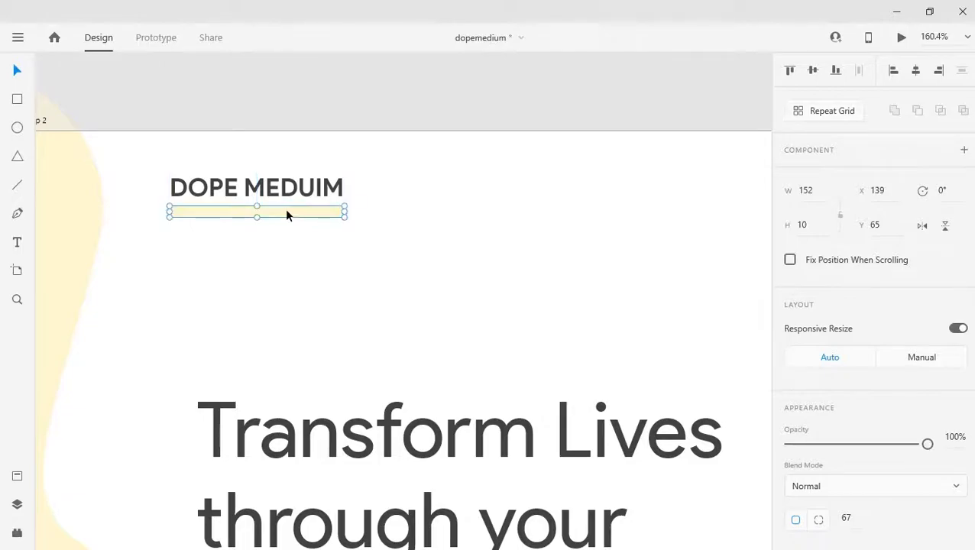
click(348, 229)
click(300, 212)
drag(258, 218, 257, 211)
click(337, 283)
click(298, 215)
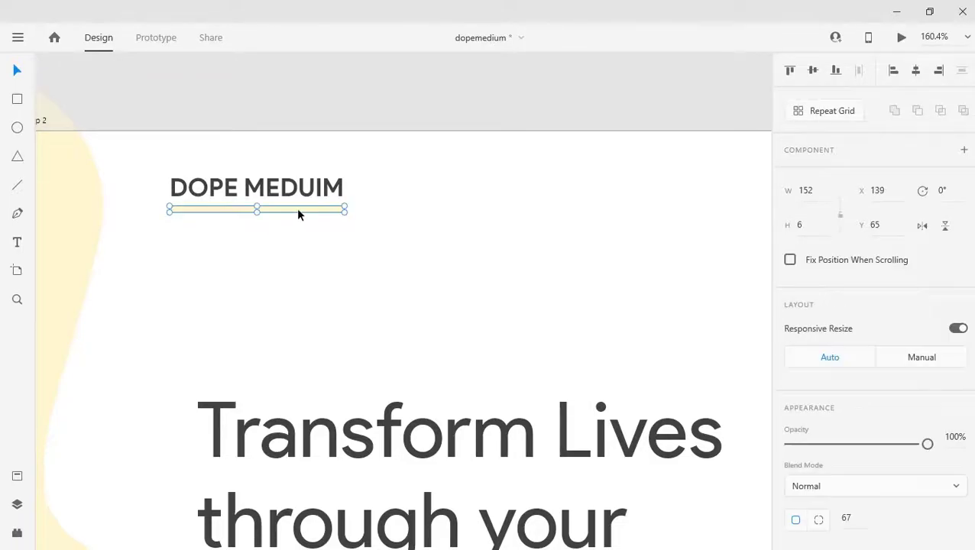
click(444, 264)
Step: Examine the whole Desktop 2 layout and compare it with the original Desktop 1 design
scroll(450, 248, down, 5)
drag(557, 239, 333, 176)
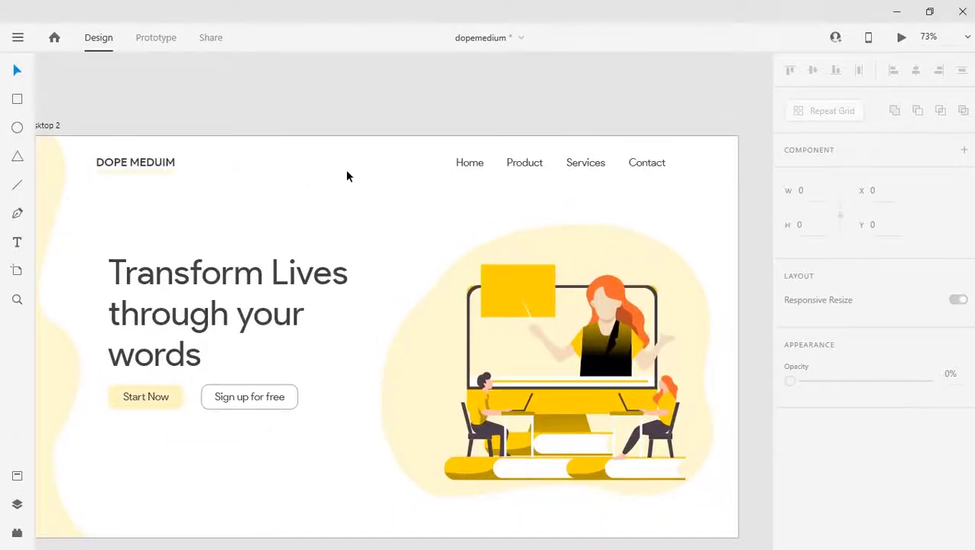
scroll(345, 170, down, 3)
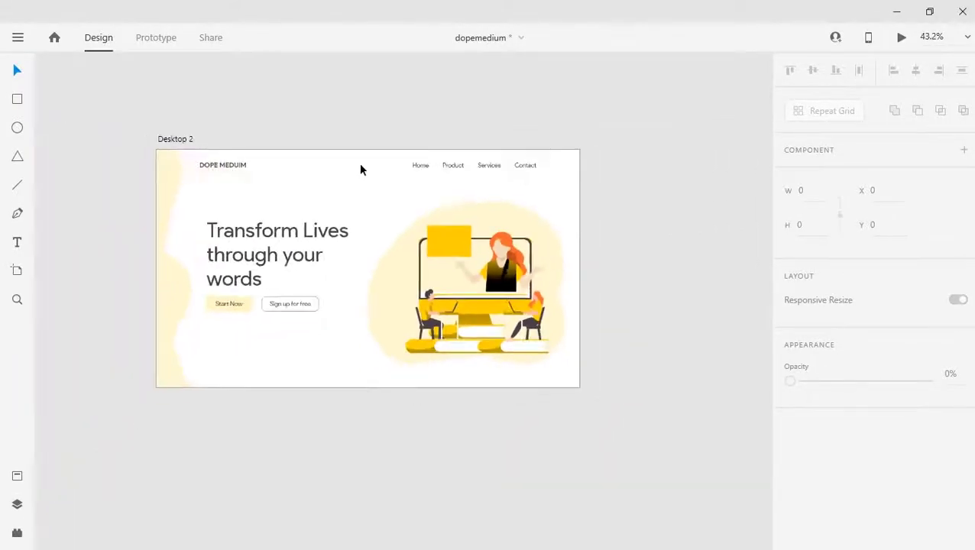
scroll(420, 226, up, 2)
drag(334, 225, 398, 229)
scroll(239, 202, down, 3)
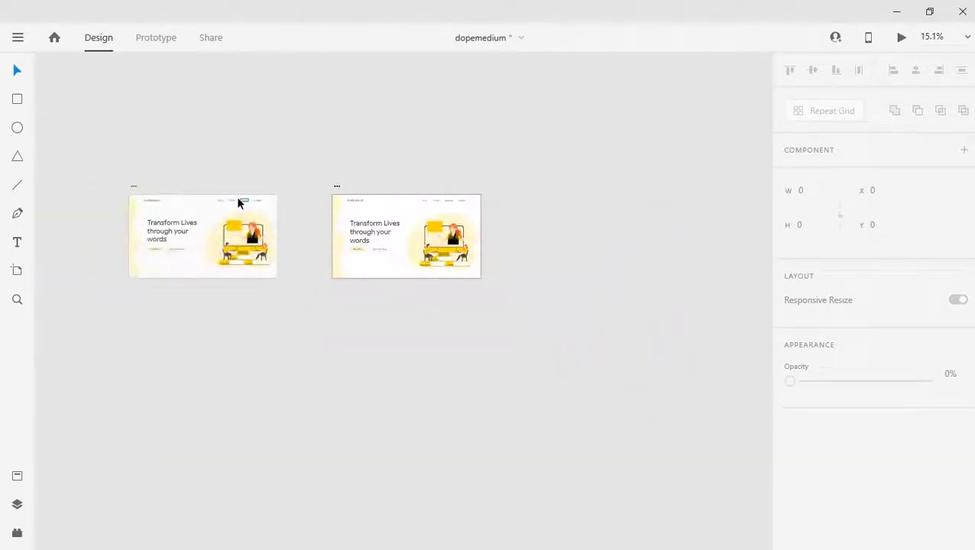
scroll(235, 224, up, 5)
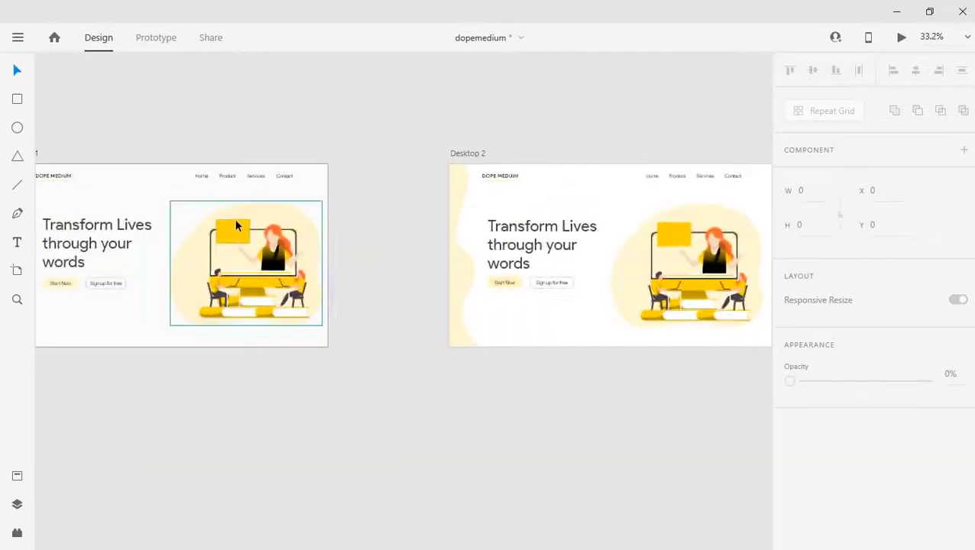
scroll(500, 239, left, 5)
scroll(500, 239, up, 4)
scroll(498, 231, down, 5)
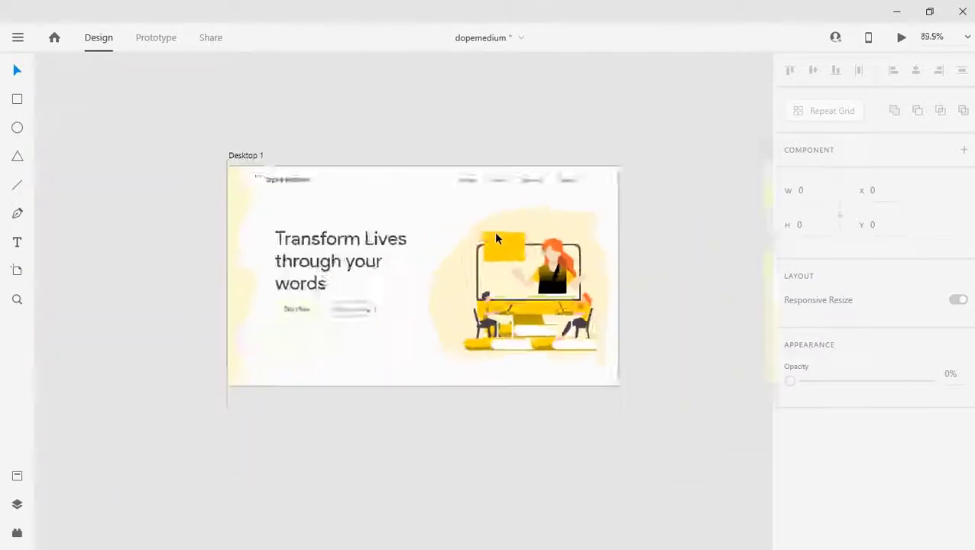
scroll(580, 206, right, 5)
scroll(356, 243, up, 5)
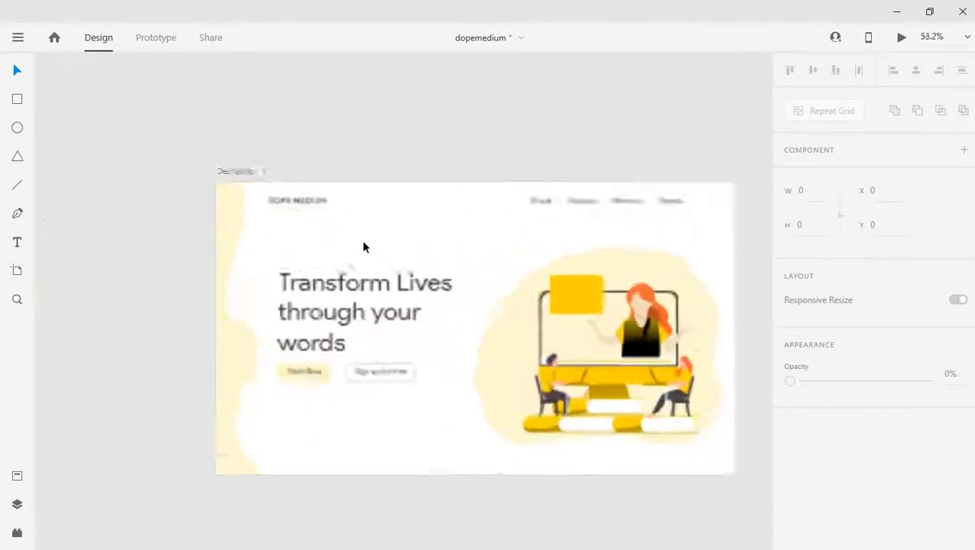
drag(491, 251, 385, 197)
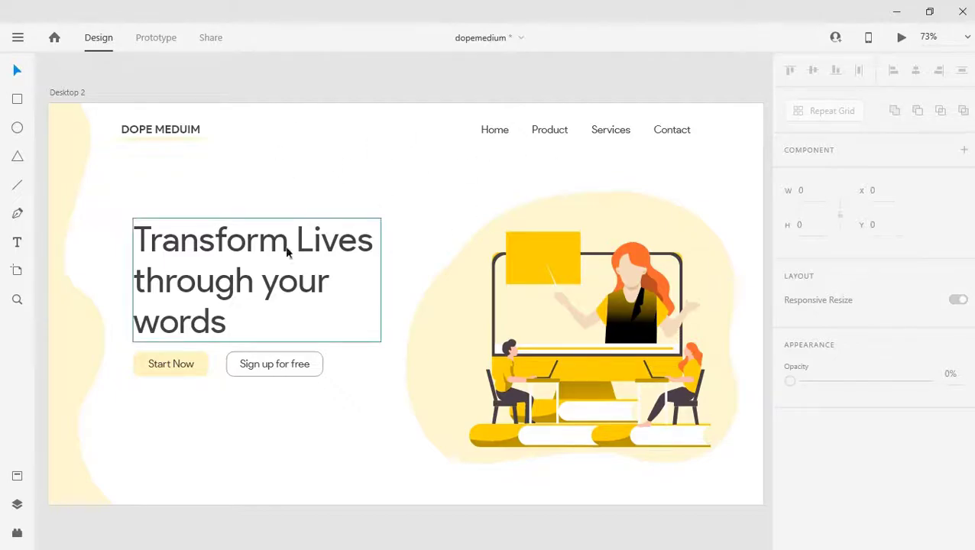
scroll(398, 190, up, 1)
scroll(398, 190, down, 2)
scroll(398, 190, up, 1)
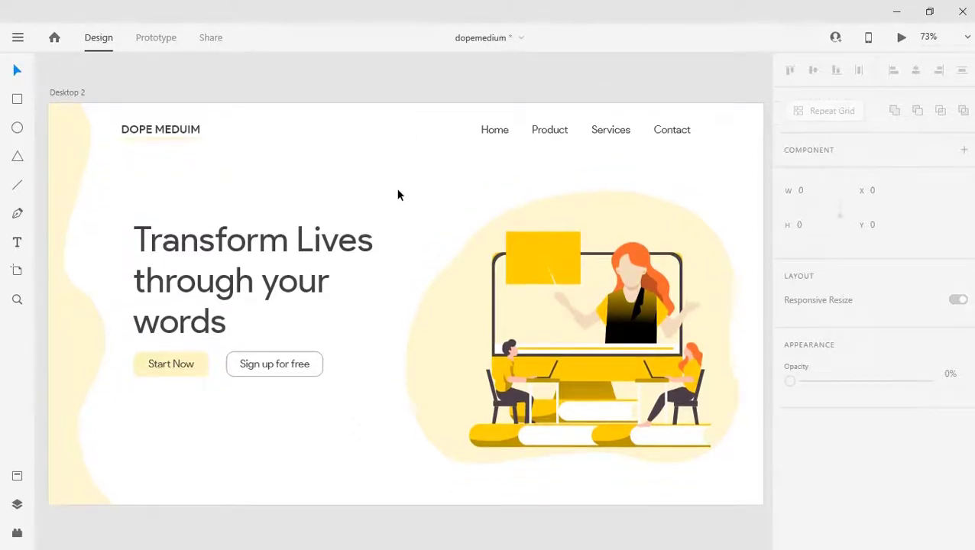